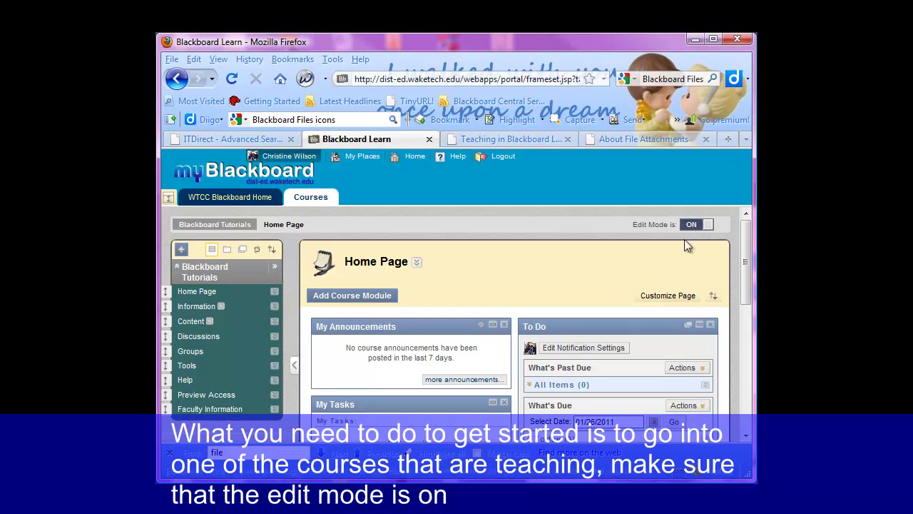
Open the files area of the Blackboard Tutorials course from its course management section.
{"action": "scroll", "coordinate": [459, 353], "scroll_direction": "down", "scroll_amount": 4}
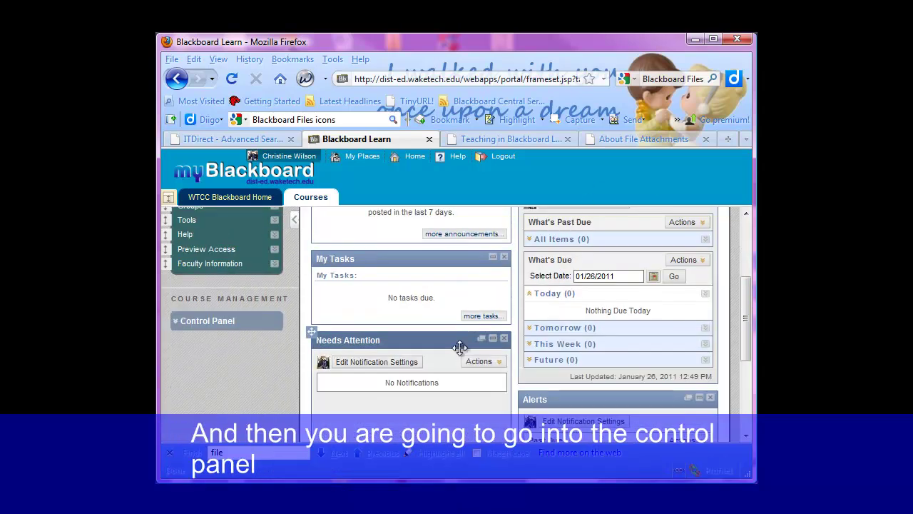
{"action": "left_click", "coordinate": [200, 324]}
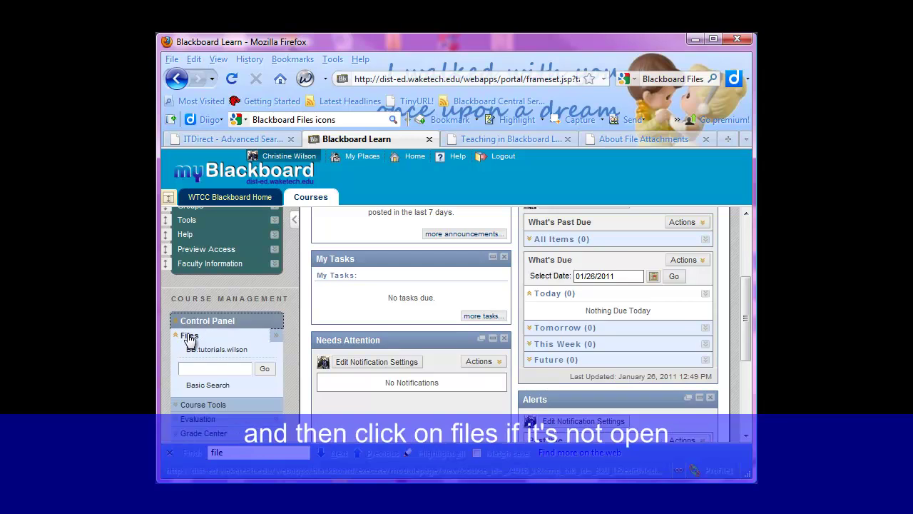
{"action": "left_click", "coordinate": [189, 337]}
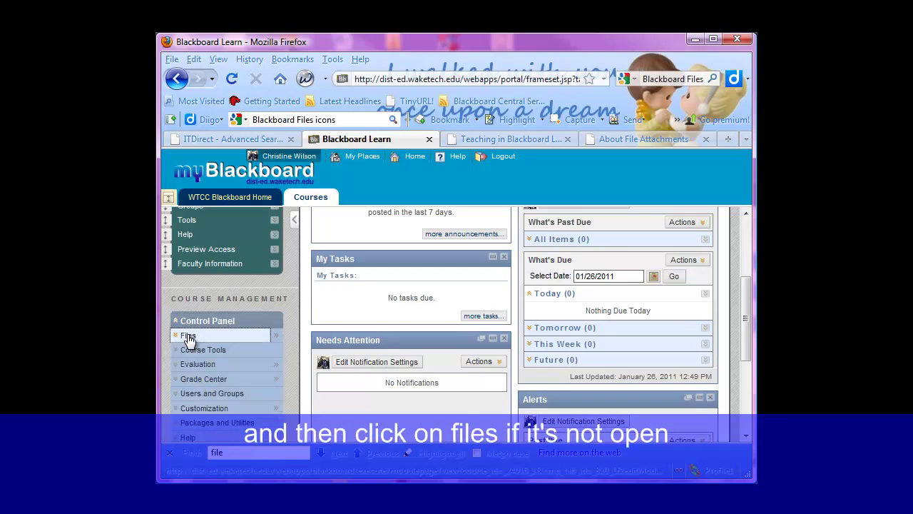
{"action": "left_click", "coordinate": [189, 338]}
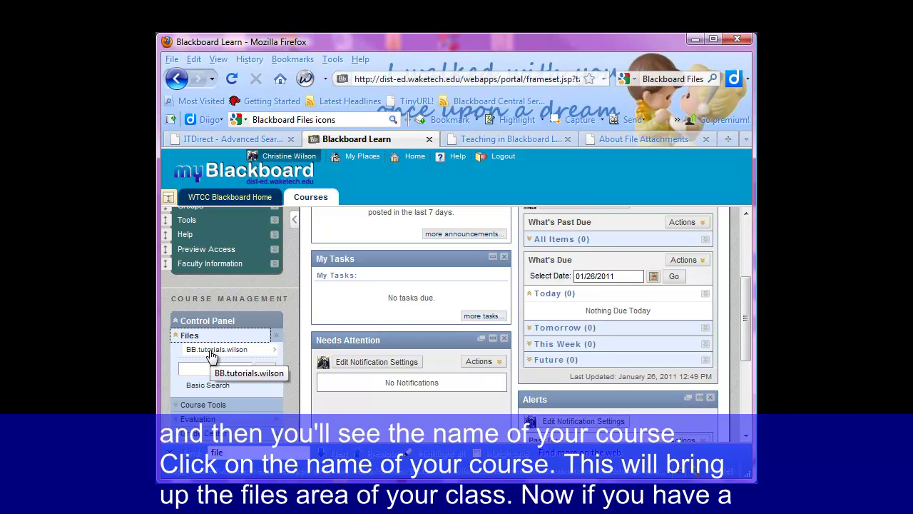
{"action": "left_click", "coordinate": [212, 349]}
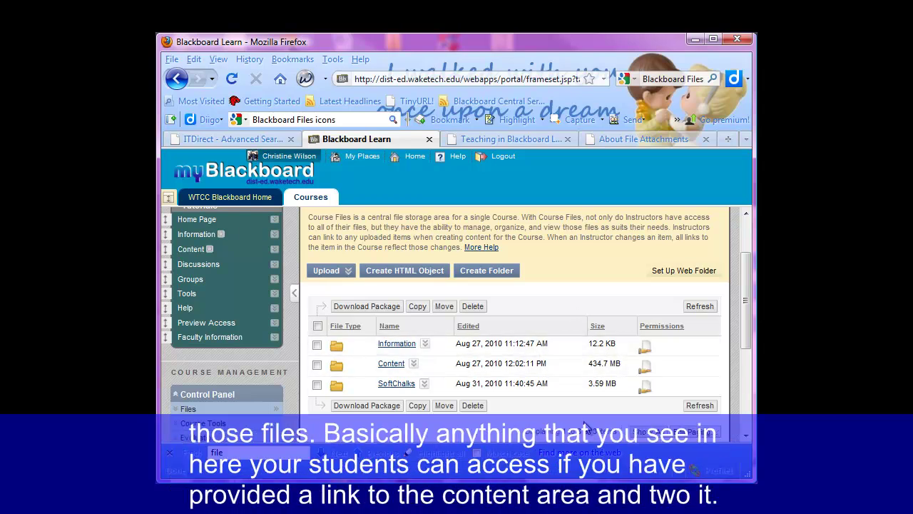
Look inside the Information folder of the course files and return to its parent folder.
{"action": "left_click_drag", "start_coordinate": [744, 317], "coordinate": [742, 312]}
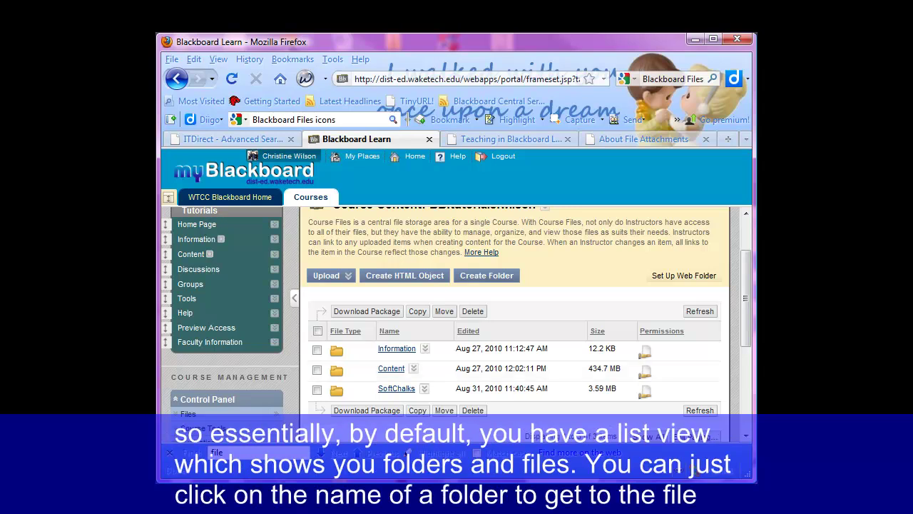
{"action": "scroll", "coordinate": [640, 214], "scroll_direction": "up", "scroll_amount": 1}
{"action": "scroll", "coordinate": [552, 345], "scroll_direction": "down", "scroll_amount": 2}
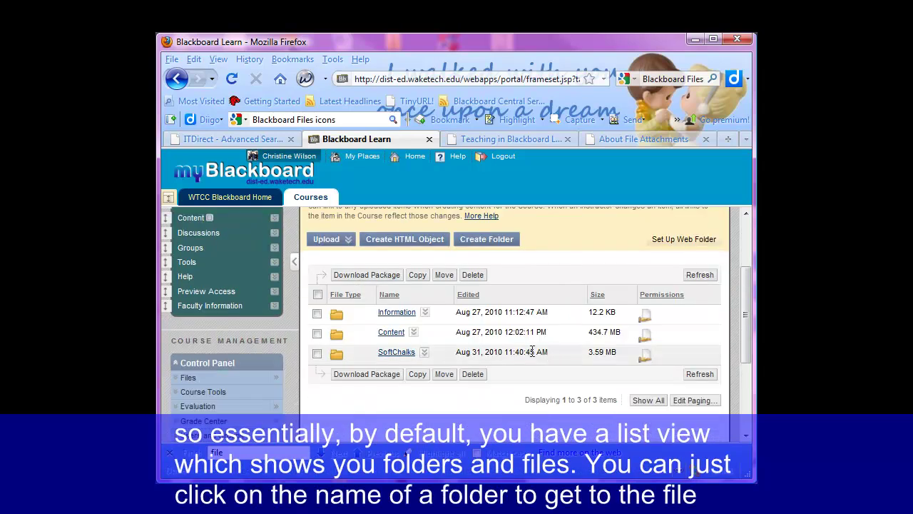
{"action": "left_click", "coordinate": [396, 316]}
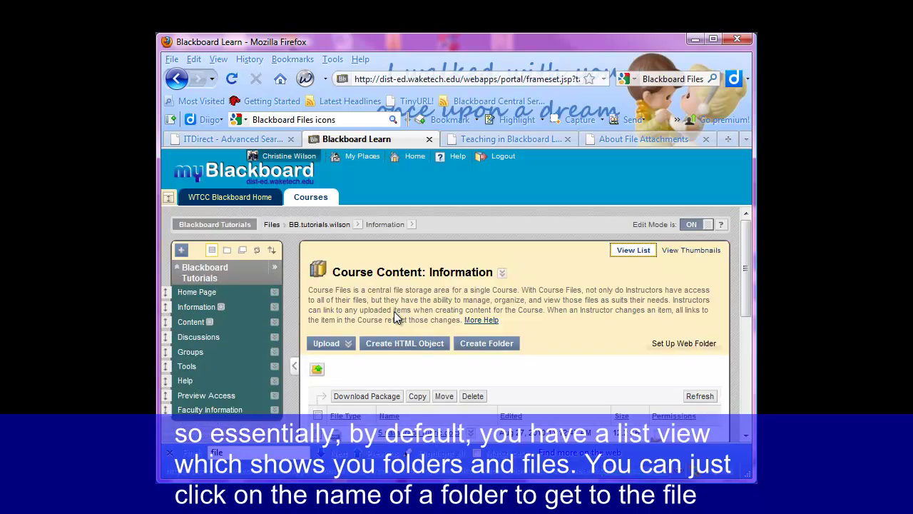
{"action": "scroll", "coordinate": [477, 406], "scroll_direction": "down", "scroll_amount": 2}
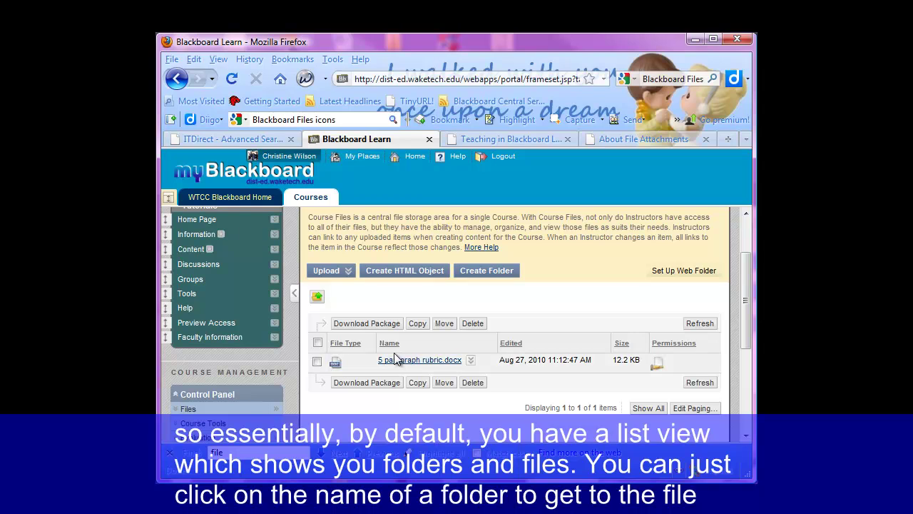
{"action": "left_click", "coordinate": [316, 298]}
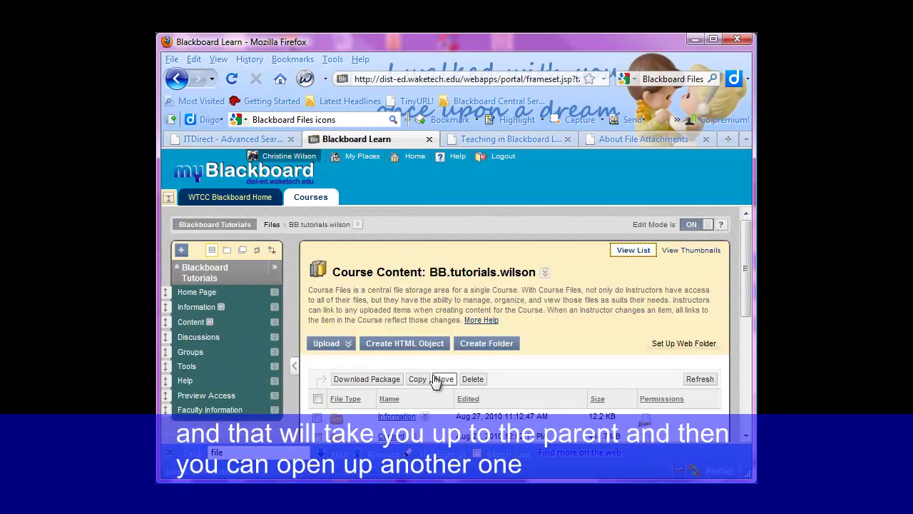
Open the Content folder and its ENG 080 subfolder to view the files as a list.
{"action": "scroll", "coordinate": [423, 393], "scroll_direction": "down", "scroll_amount": 2}
{"action": "left_click", "coordinate": [385, 364]}
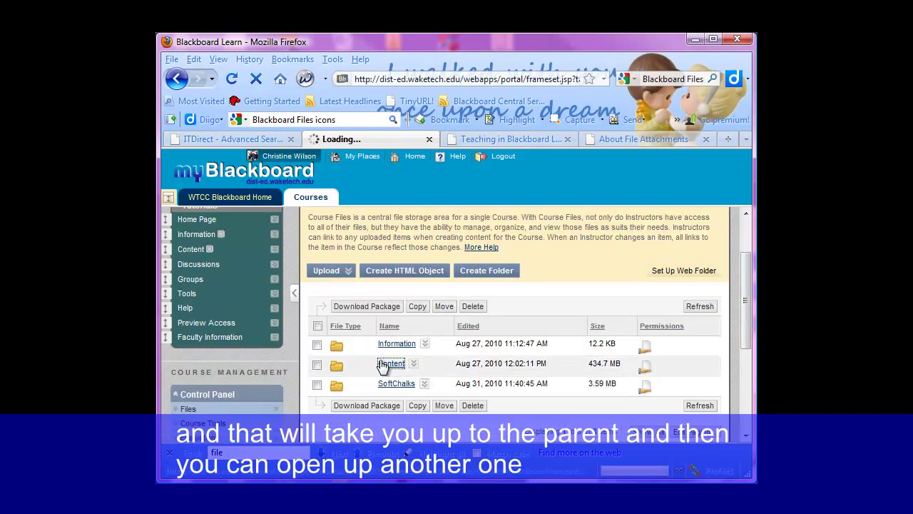
{"action": "scroll", "coordinate": [428, 361], "scroll_direction": "down", "scroll_amount": 3}
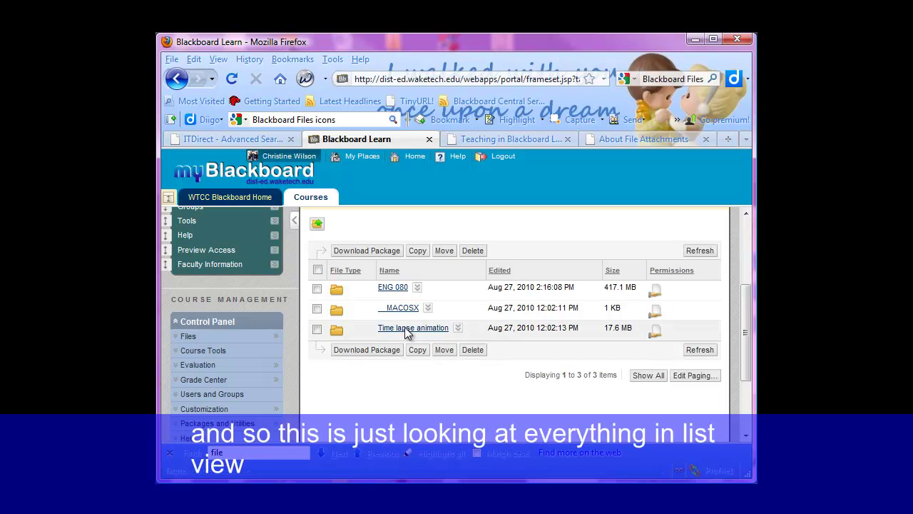
{"action": "left_click", "coordinate": [394, 289]}
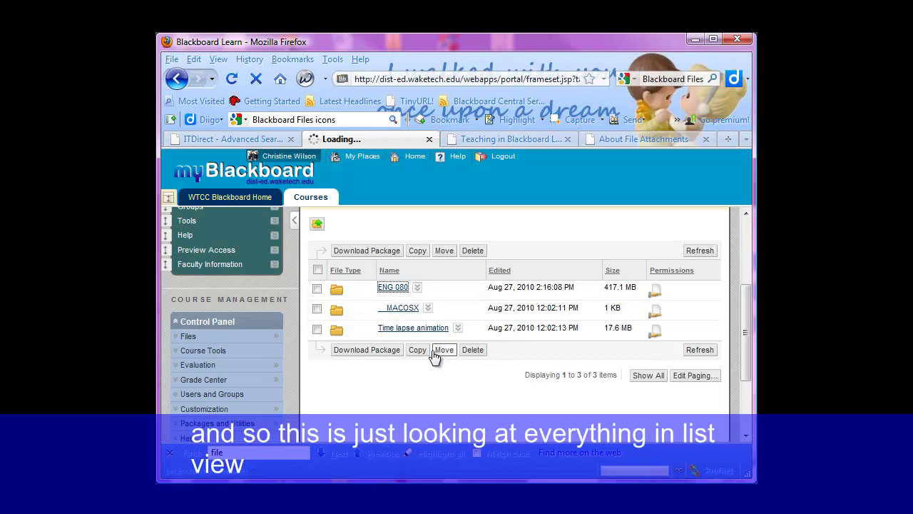
{"action": "scroll", "coordinate": [439, 361], "scroll_direction": "down", "scroll_amount": 3}
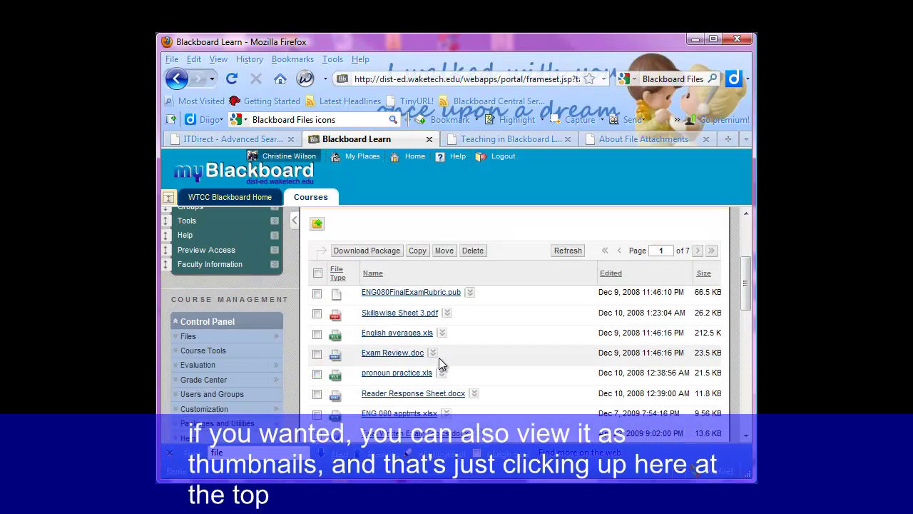
Show the ENG 080 folder as thumbnails and look through its files.
{"action": "scroll", "coordinate": [413, 350], "scroll_direction": "up", "scroll_amount": 3}
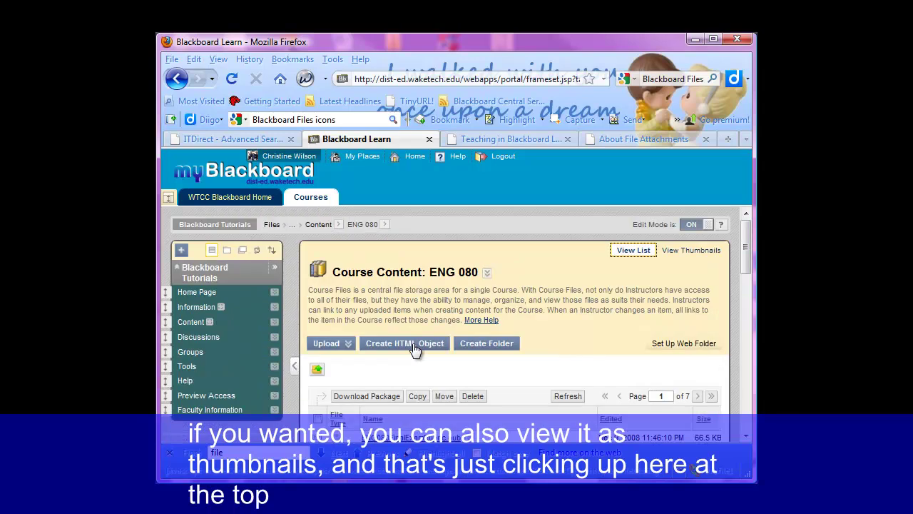
{"action": "left_click", "coordinate": [696, 252]}
{"action": "scroll", "coordinate": [421, 382], "scroll_direction": "down", "scroll_amount": 3}
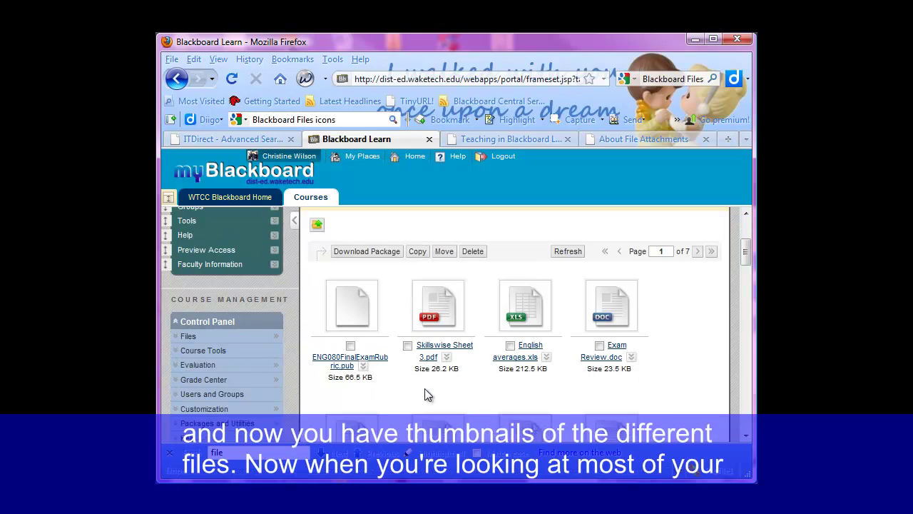
{"action": "scroll", "coordinate": [568, 321], "scroll_direction": "down", "scroll_amount": 3}
{"action": "scroll", "coordinate": [638, 388], "scroll_direction": "down", "scroll_amount": 3}
{"action": "scroll", "coordinate": [481, 353], "scroll_direction": "down", "scroll_amount": 5}
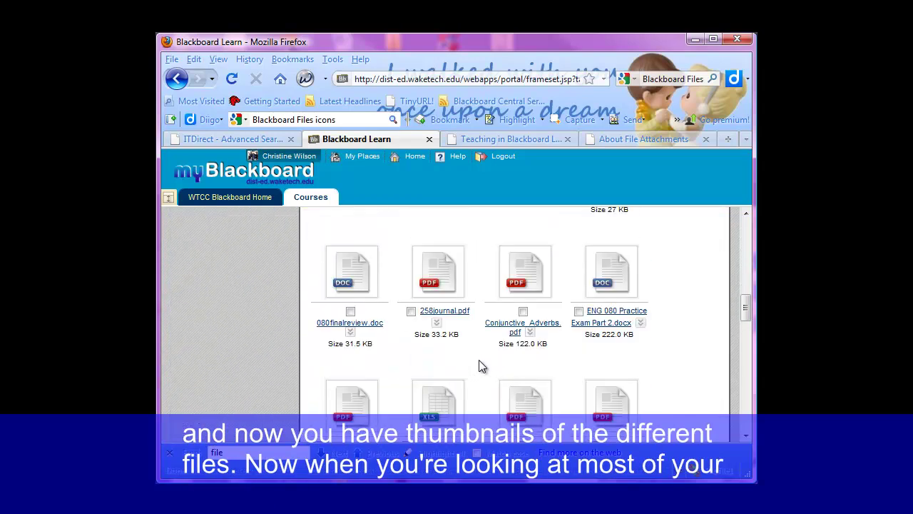
{"action": "scroll", "coordinate": [480, 362], "scroll_direction": "down", "scroll_amount": 6}
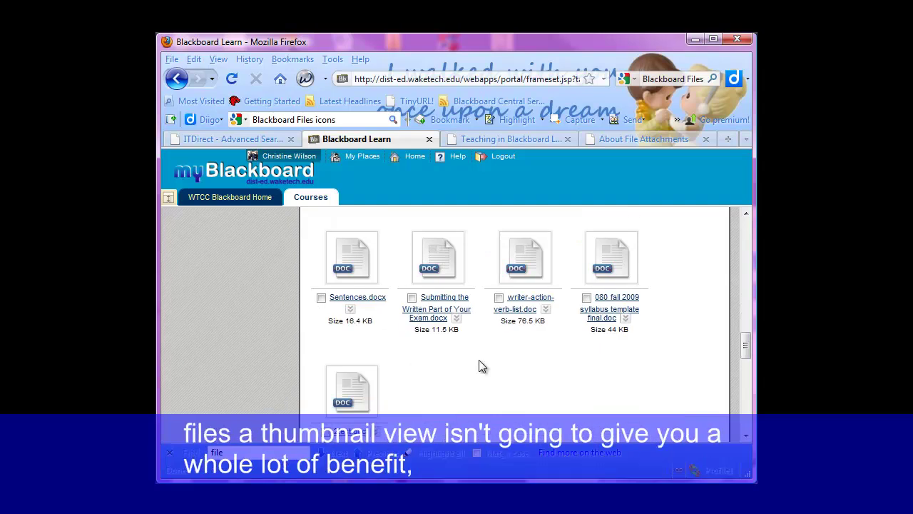
{"action": "scroll", "coordinate": [478, 359], "scroll_direction": "up", "scroll_amount": 3}
{"action": "scroll", "coordinate": [478, 359], "scroll_direction": "up", "scroll_amount": 15}
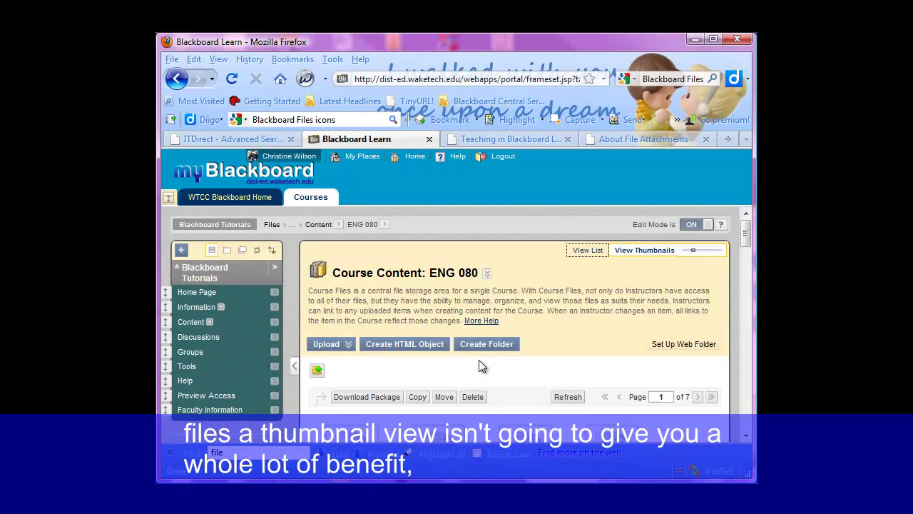
Look at the thumbnails in the Student Discipline subfolder and go back up to the course's top-level folder.
{"action": "scroll", "coordinate": [385, 388], "scroll_direction": "down", "scroll_amount": 10}
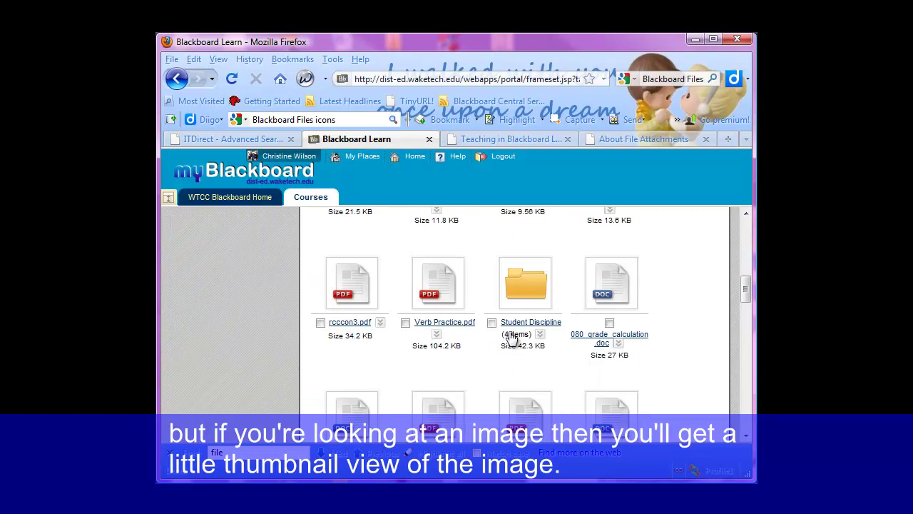
{"action": "left_click", "coordinate": [529, 284]}
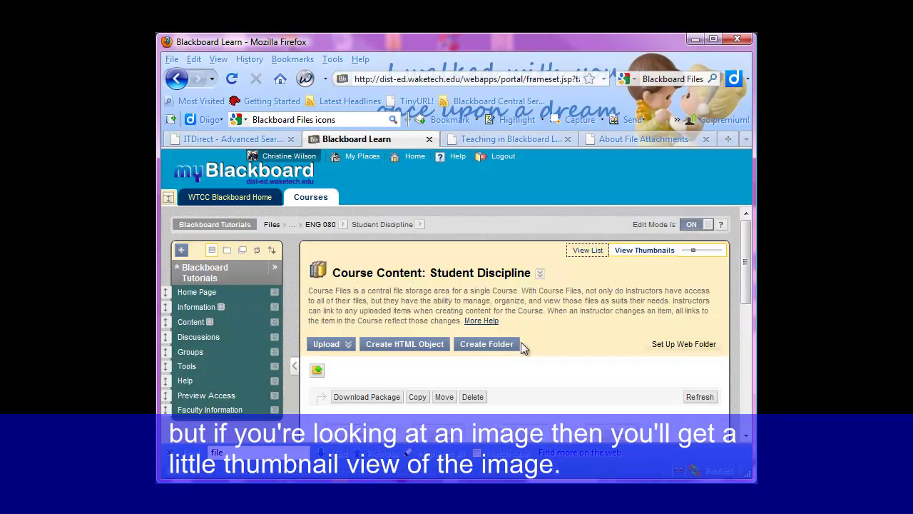
{"action": "scroll", "coordinate": [520, 344], "scroll_direction": "down", "scroll_amount": 5}
{"action": "scroll", "coordinate": [520, 343], "scroll_direction": "up", "scroll_amount": 3}
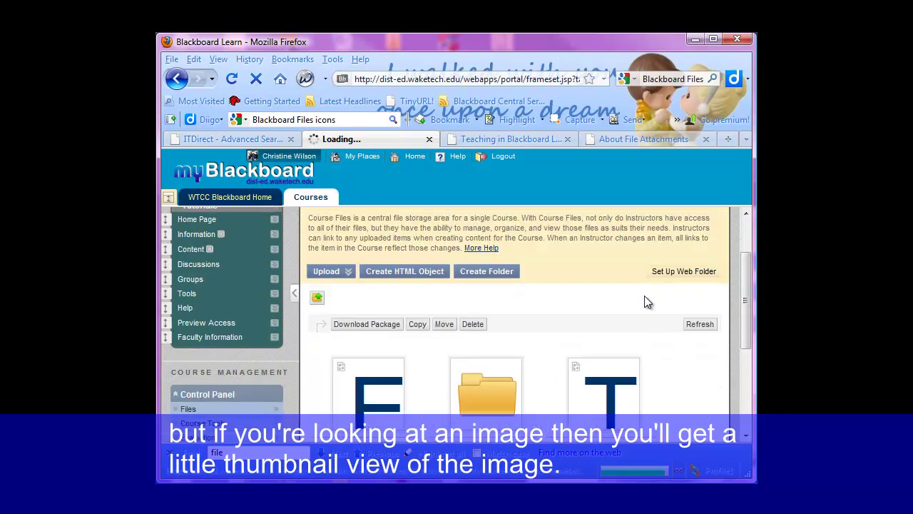
{"action": "left_click", "coordinate": [317, 294]}
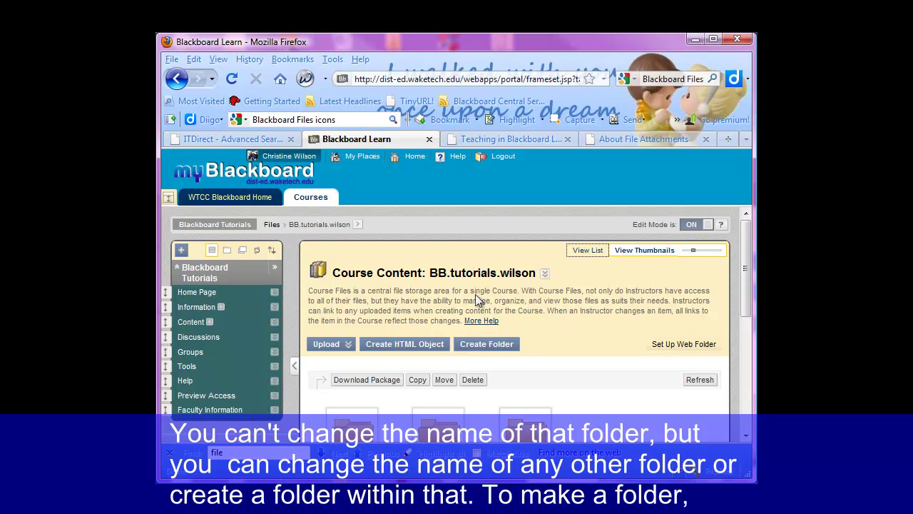
Create a folder named "My First Folder" in the course's top-level files folder.
{"action": "scroll", "coordinate": [568, 357], "scroll_direction": "down", "scroll_amount": 2}
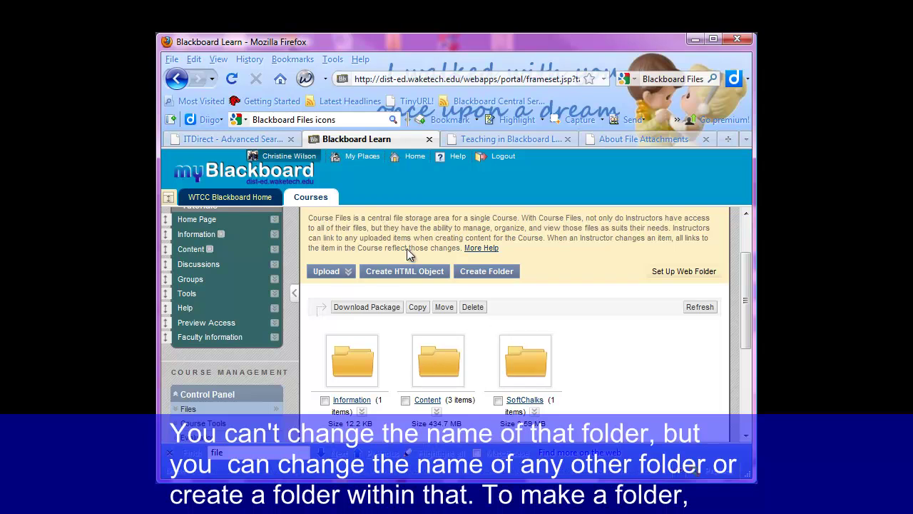
{"action": "scroll", "coordinate": [471, 281], "scroll_direction": "up", "scroll_amount": 2}
{"action": "left_click", "coordinate": [487, 344]}
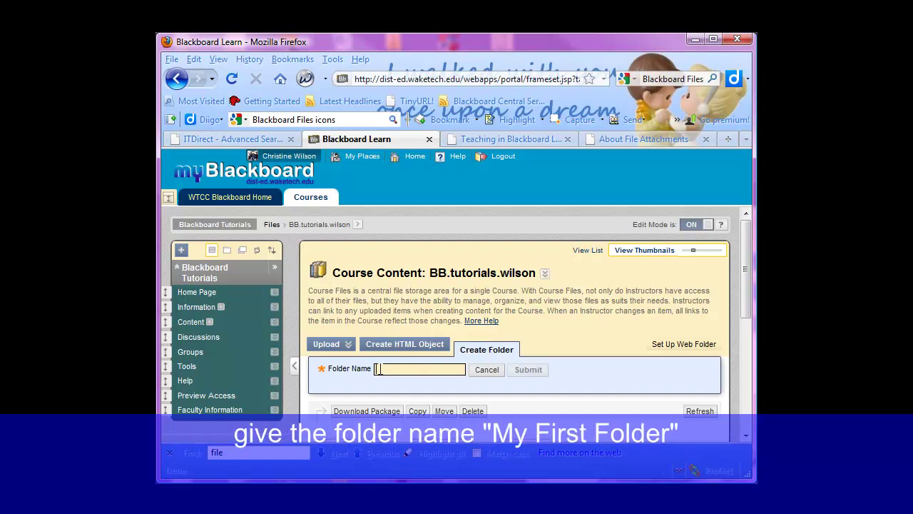
{"action": "type", "text": "My First Folder"}
{"action": "left_click", "coordinate": [527, 370]}
{"action": "scroll", "coordinate": [526, 375], "scroll_direction": "down", "scroll_amount": 2}
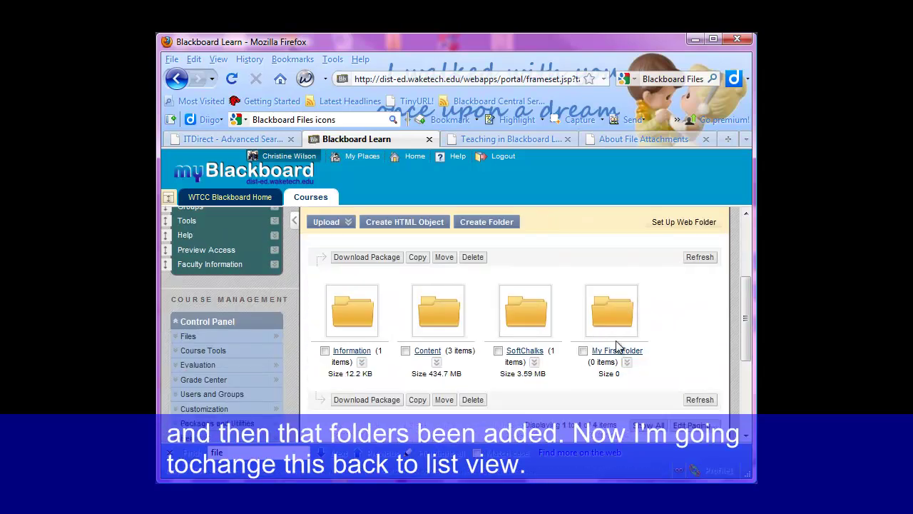
Switch the course files back to list view and check the entry for My First Folder.
{"action": "scroll", "coordinate": [631, 345], "scroll_direction": "up", "scroll_amount": 3}
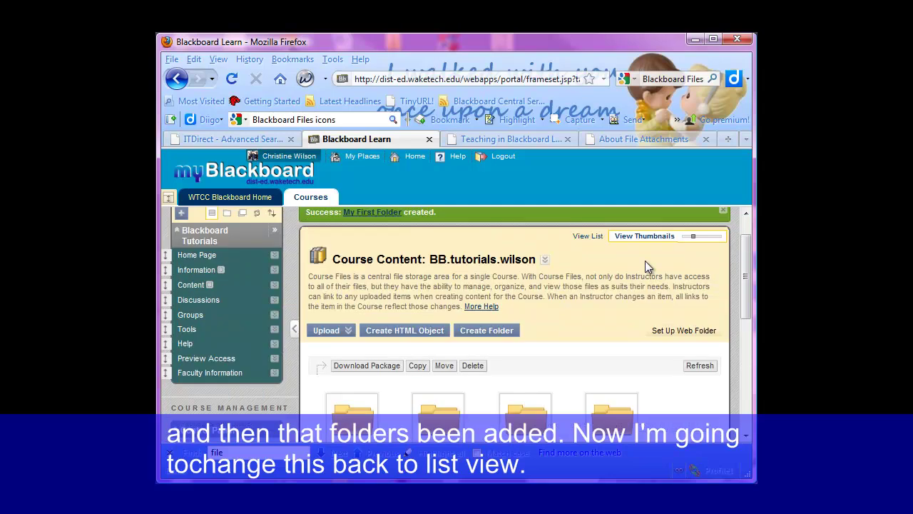
{"action": "left_click", "coordinate": [582, 238]}
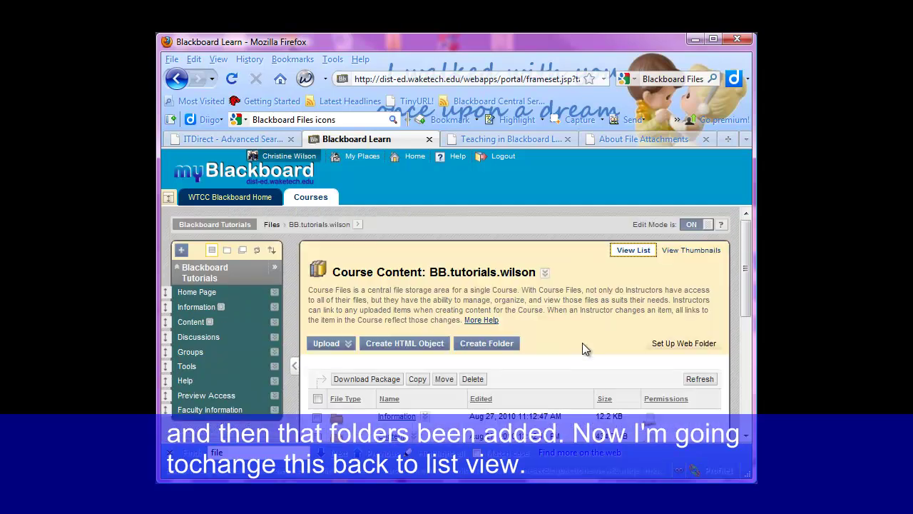
{"action": "scroll", "coordinate": [582, 299], "scroll_direction": "down", "scroll_amount": 4}
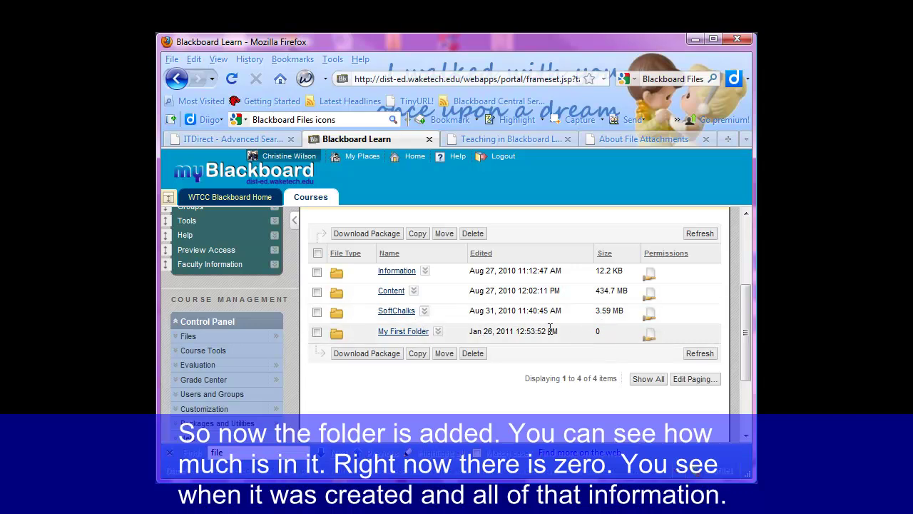
Rename My First Folder as "General Folder" and submit the change.
{"action": "left_click", "coordinate": [438, 332]}
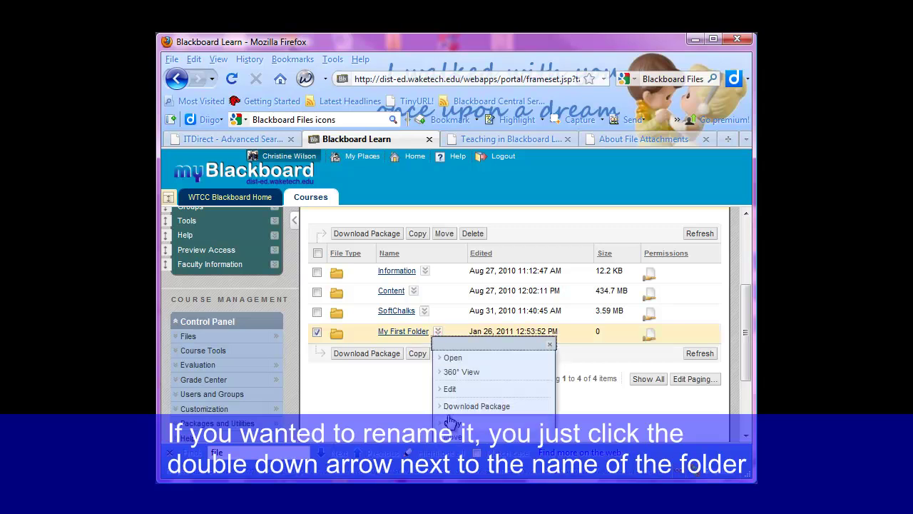
{"action": "left_click", "coordinate": [449, 389]}
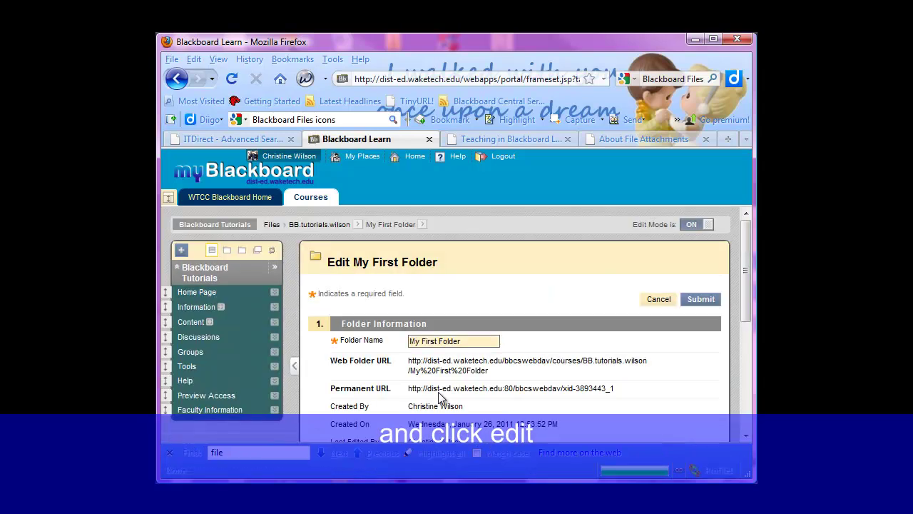
{"action": "left_click_drag", "start_coordinate": [474, 341], "coordinate": [360, 335]}
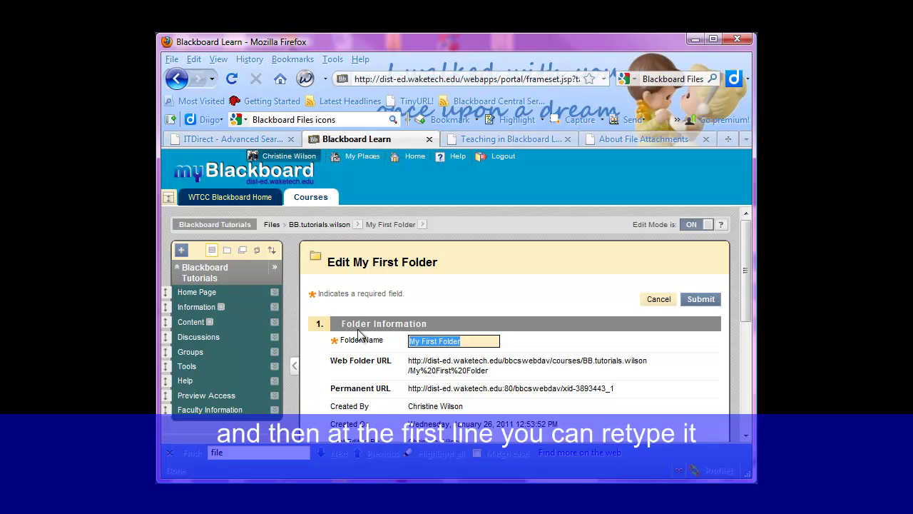
{"action": "key", "text": "shift"}
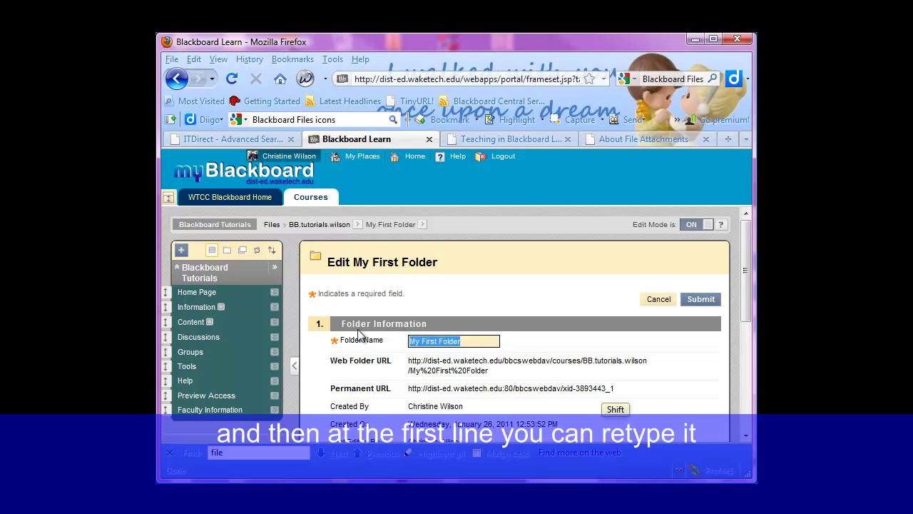
{"action": "type", "text": "General"}
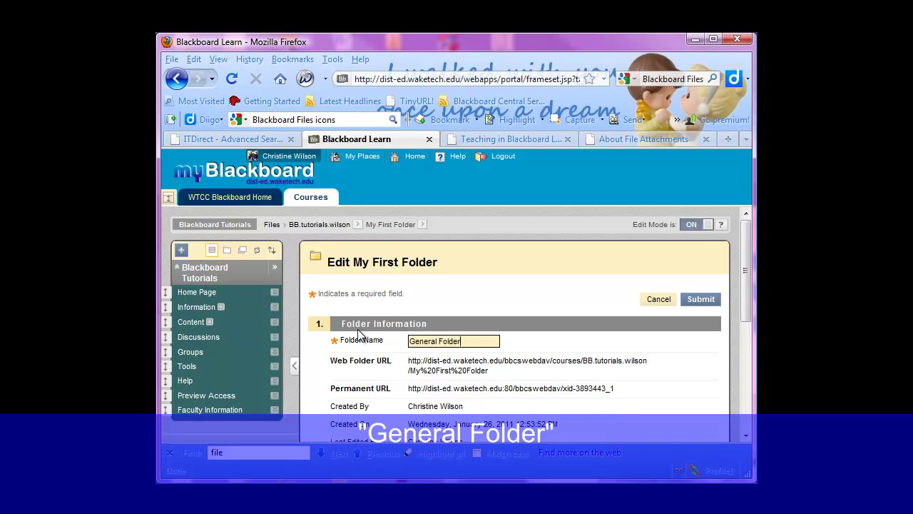
{"action": "left_click", "coordinate": [689, 299]}
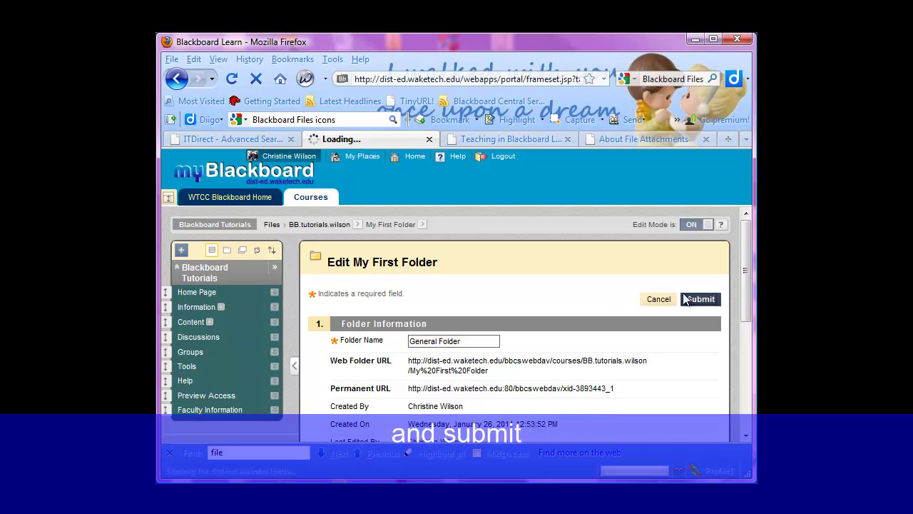
Open General Folder from the course's top-level files and create a subfolder named "General Folder 1" in it.
{"action": "scroll", "coordinate": [522, 386], "scroll_direction": "down", "scroll_amount": 5}
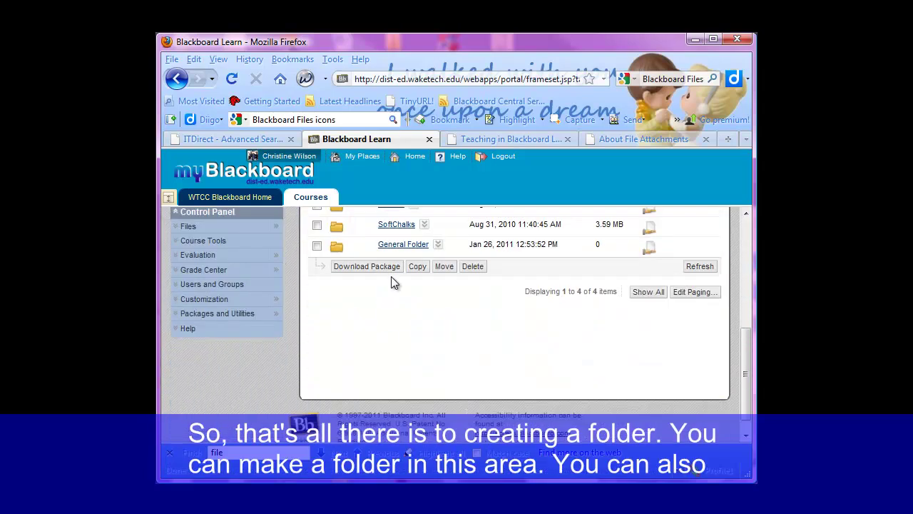
{"action": "scroll", "coordinate": [411, 254], "scroll_direction": "up", "scroll_amount": 2}
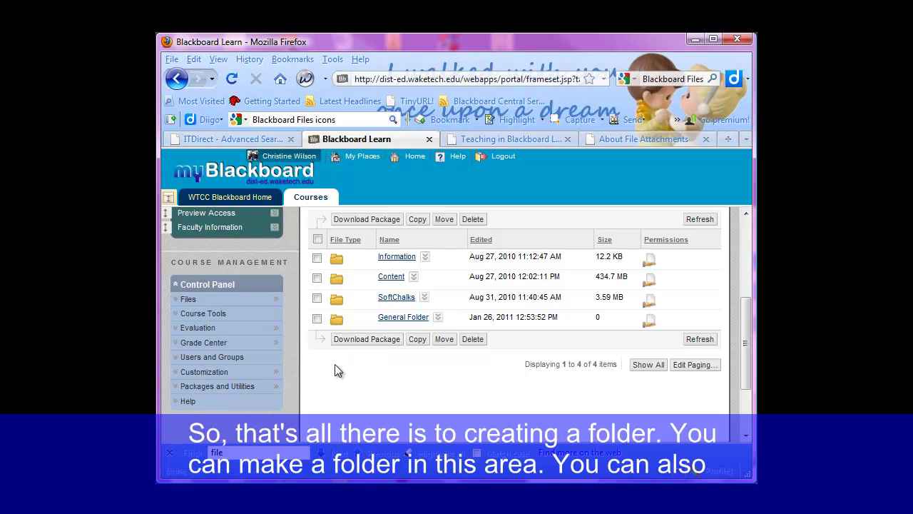
{"action": "left_click", "coordinate": [400, 319]}
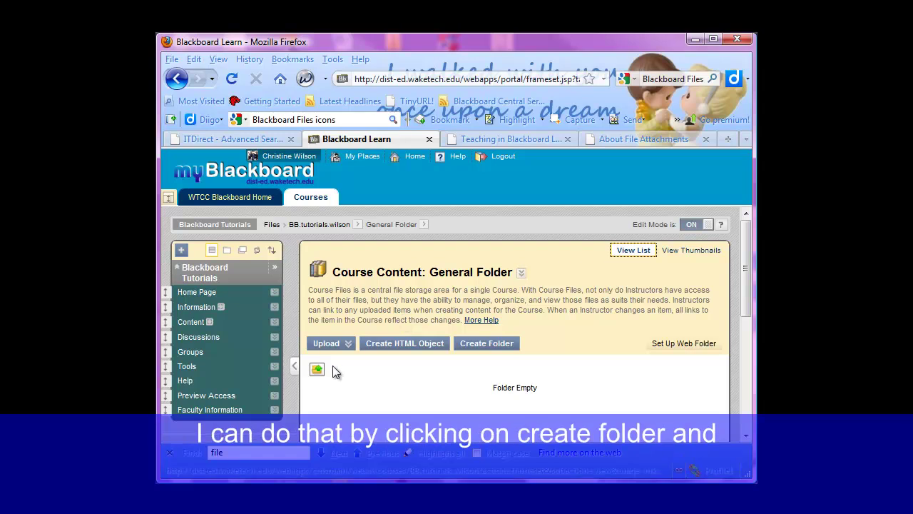
{"action": "left_click", "coordinate": [491, 343]}
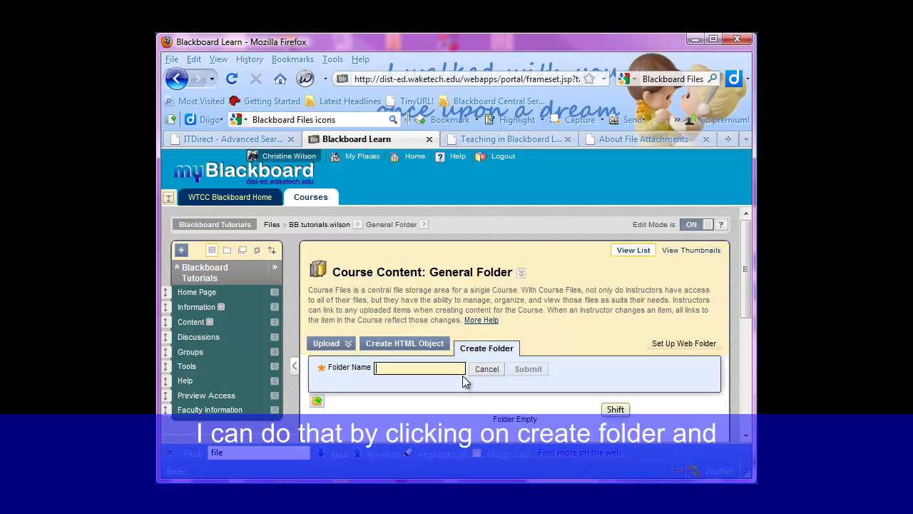
{"action": "type", "text": "General Folder 1"}
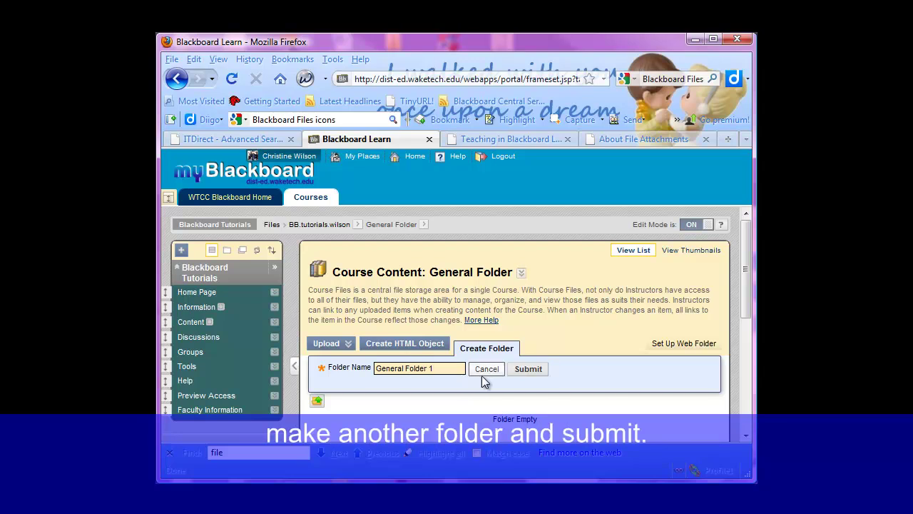
{"action": "left_click", "coordinate": [528, 369]}
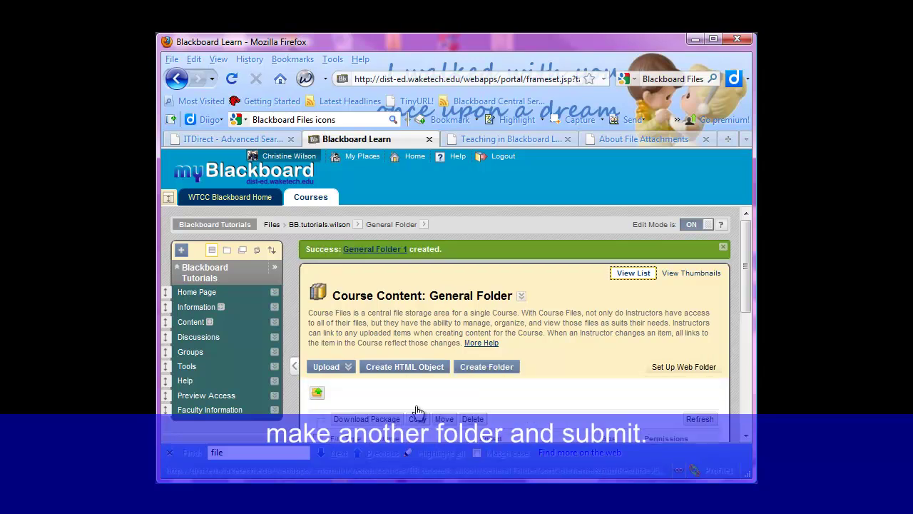
{"action": "scroll", "coordinate": [400, 357], "scroll_direction": "down", "scroll_amount": 2}
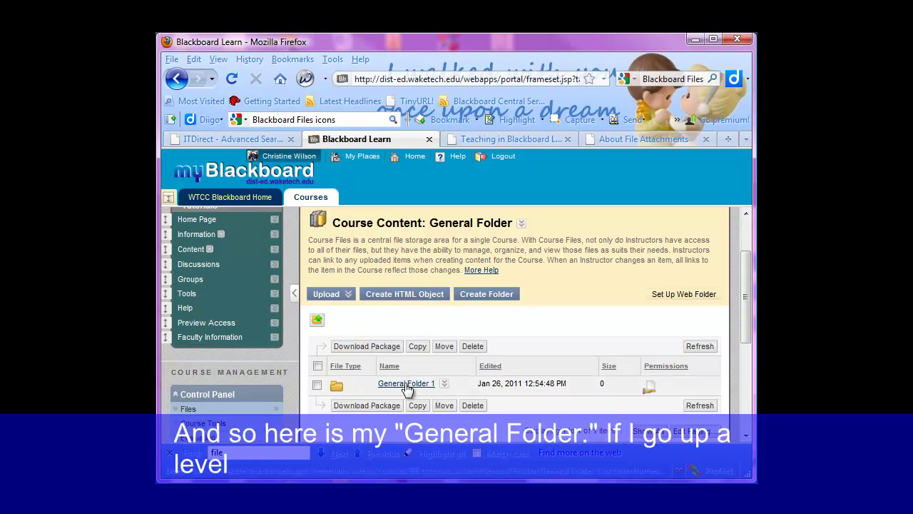
Go up to the course's top-level files folder, then reopen General Folder to check its contents.
{"action": "scroll", "coordinate": [283, 329], "scroll_direction": "up", "scroll_amount": 1}
{"action": "mouse_move", "coordinate": [317, 331]}
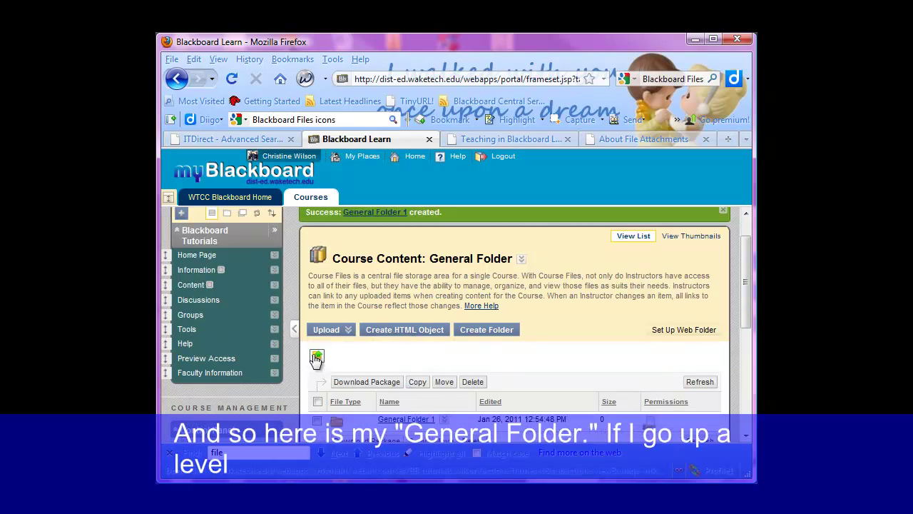
{"action": "left_click", "coordinate": [321, 381]}
{"action": "scroll", "coordinate": [383, 368], "scroll_direction": "down", "scroll_amount": 4}
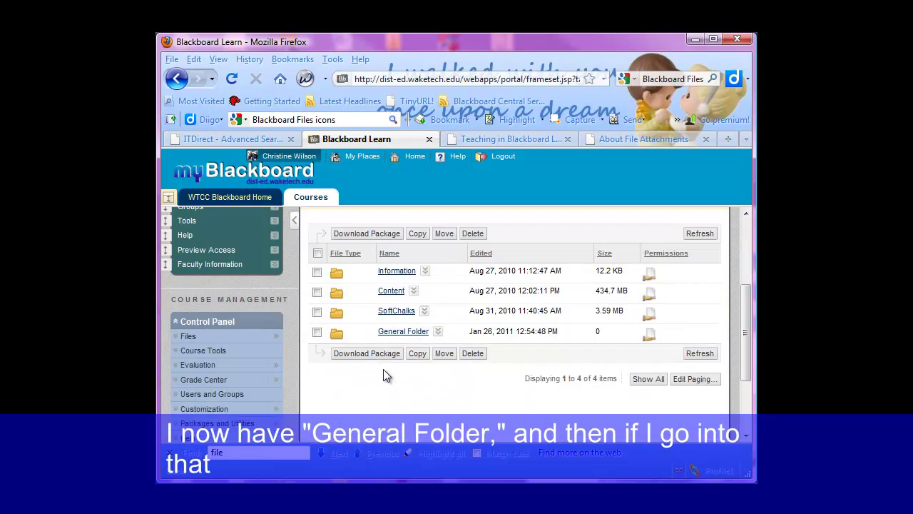
{"action": "left_click", "coordinate": [404, 331]}
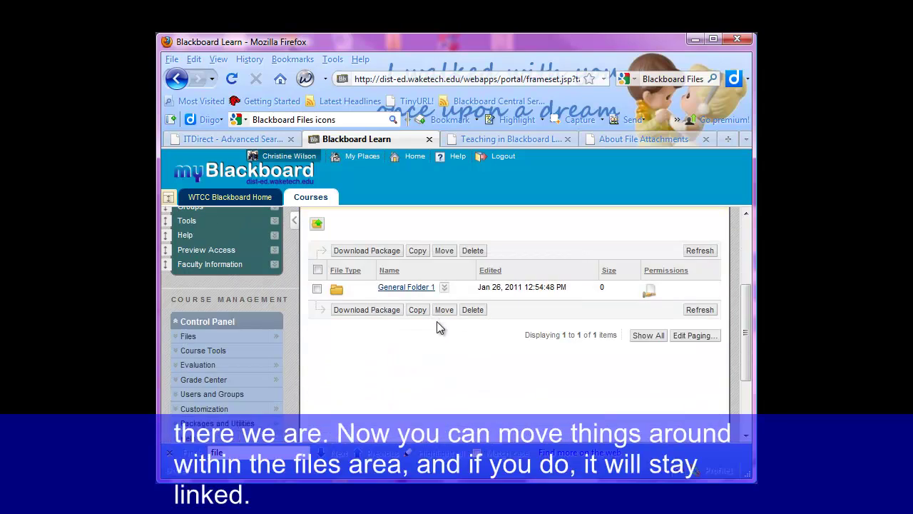
{"action": "scroll", "coordinate": [436, 320], "scroll_direction": "up", "scroll_amount": 2}
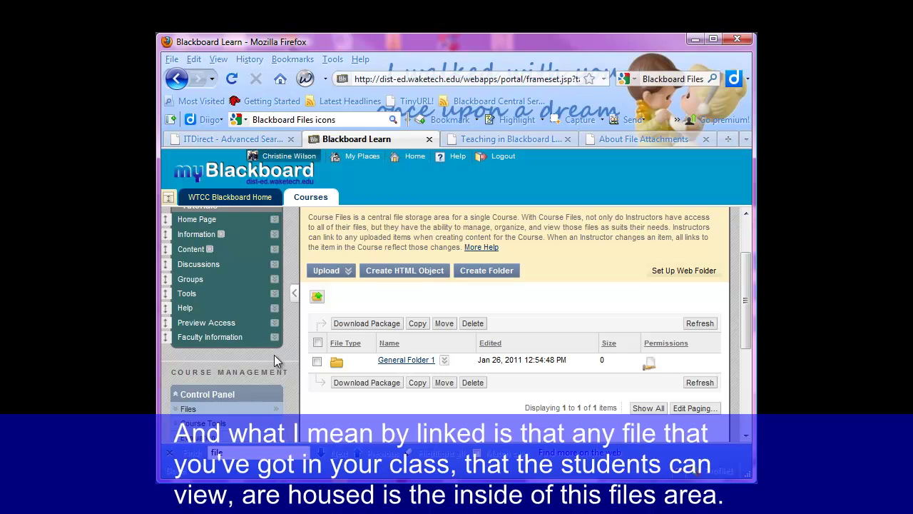
Open General Folder 1 and bring up its file upload form to review the multiple-file area.
{"action": "left_click", "coordinate": [404, 361]}
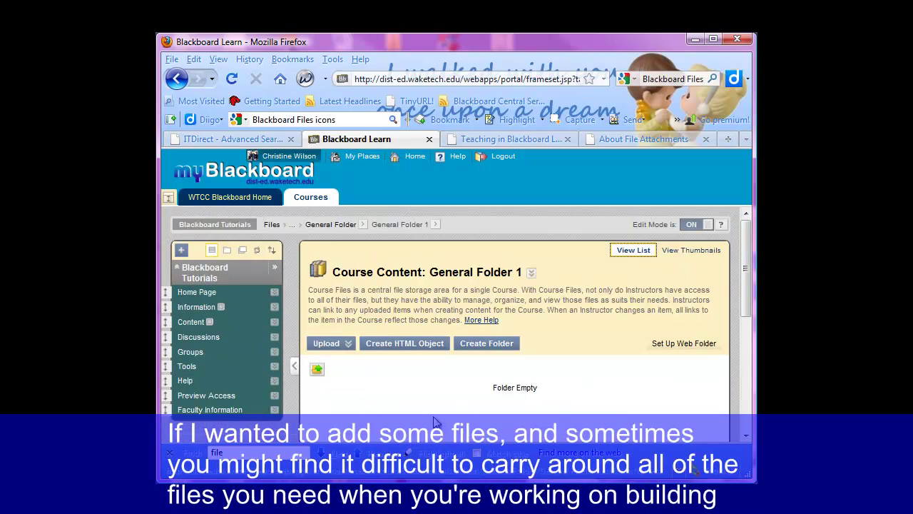
{"action": "scroll", "coordinate": [436, 422], "scroll_direction": "down", "scroll_amount": 4}
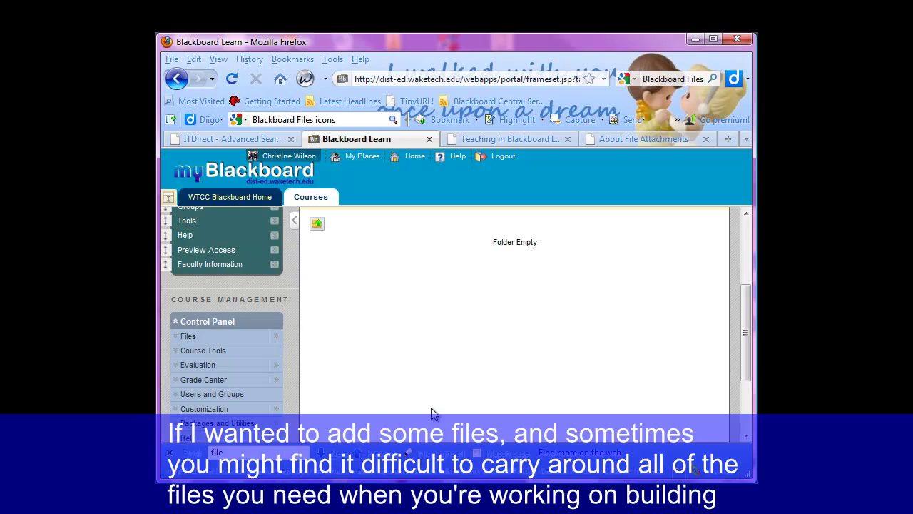
{"action": "scroll", "coordinate": [431, 412], "scroll_direction": "up", "scroll_amount": 2}
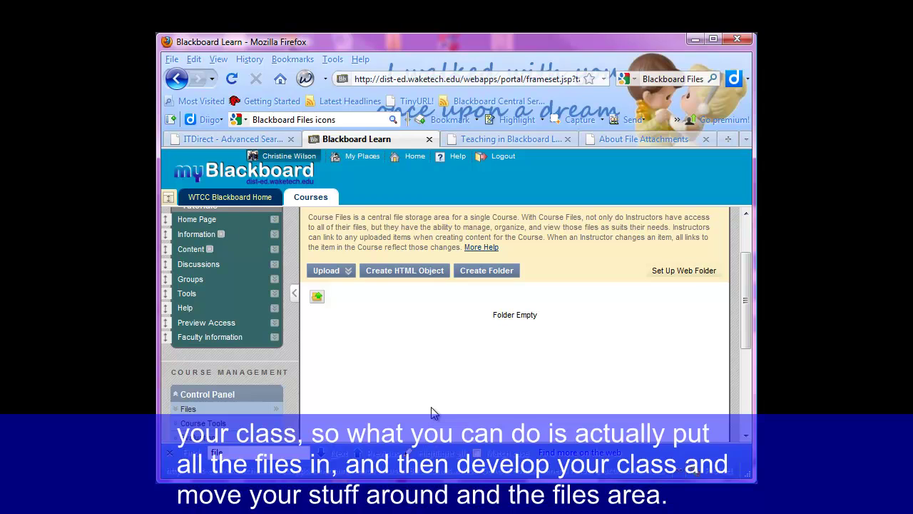
{"action": "scroll", "coordinate": [386, 403], "scroll_direction": "up", "scroll_amount": 2}
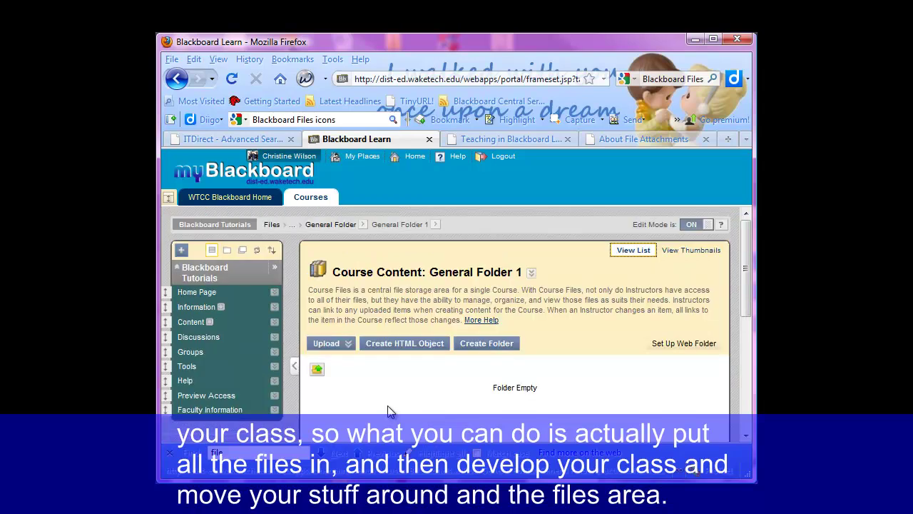
{"action": "left_click", "coordinate": [328, 343]}
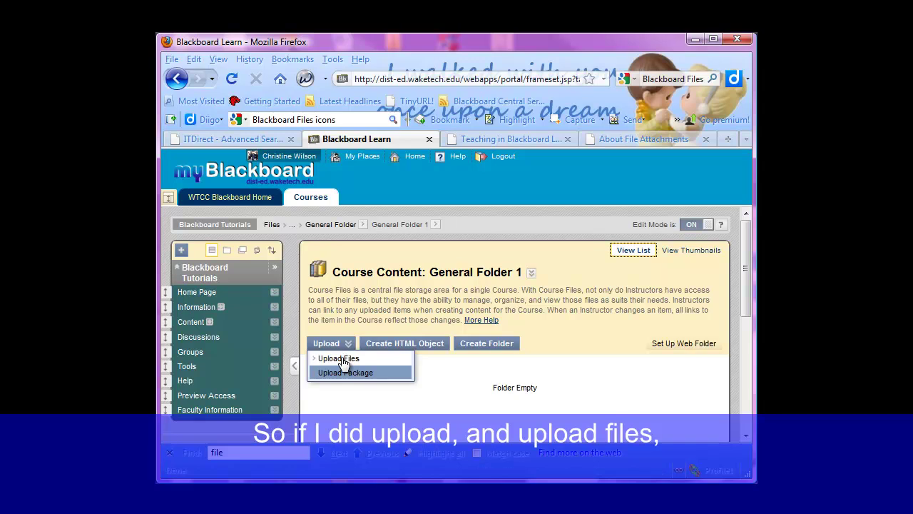
{"action": "left_click", "coordinate": [341, 359]}
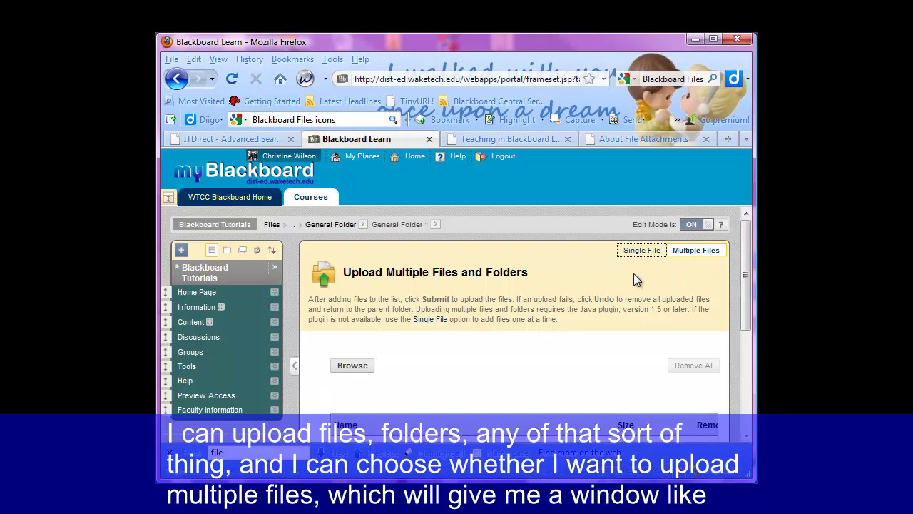
{"action": "scroll", "coordinate": [737, 260], "scroll_direction": "down", "scroll_amount": 5}
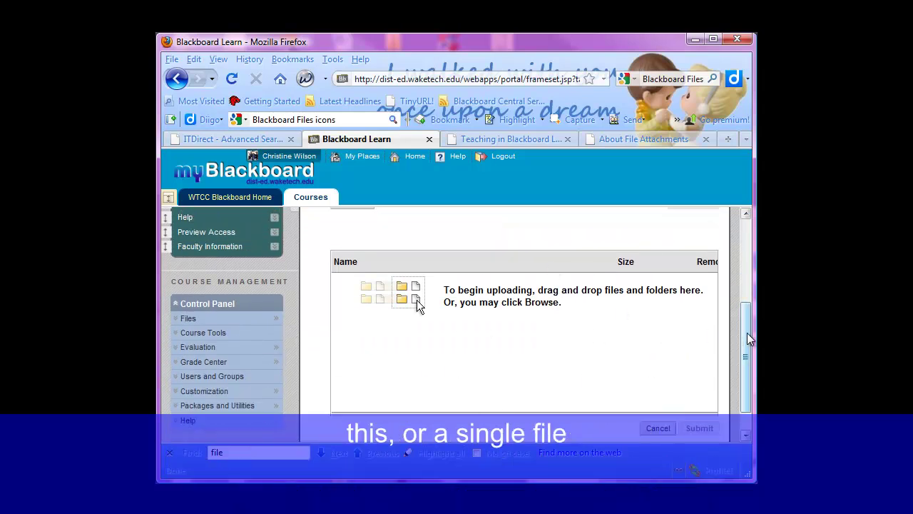
{"action": "scroll", "coordinate": [747, 328], "scroll_direction": "up", "scroll_amount": 5}
Upload the single file "Accessing Higher Ground 2010 Schedule.pdf" from E:\Conferences to General Folder 1.
{"action": "left_click", "coordinate": [642, 250]}
{"action": "scroll", "coordinate": [745, 261], "scroll_direction": "down", "scroll_amount": 2}
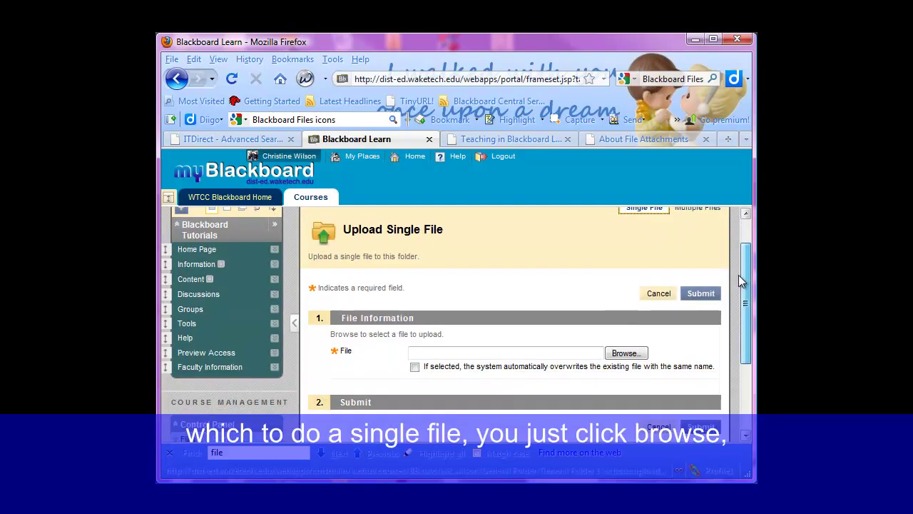
{"action": "scroll", "coordinate": [739, 280], "scroll_direction": "down", "scroll_amount": 1}
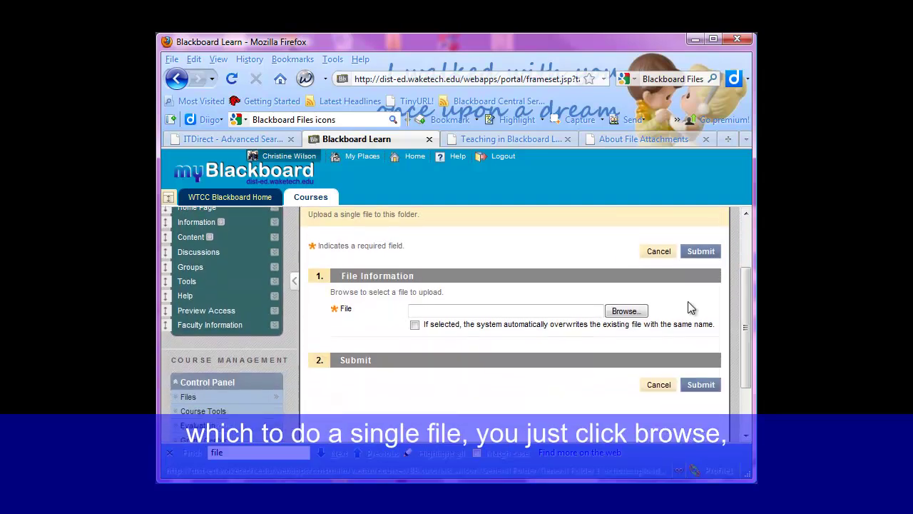
{"action": "left_click", "coordinate": [624, 311]}
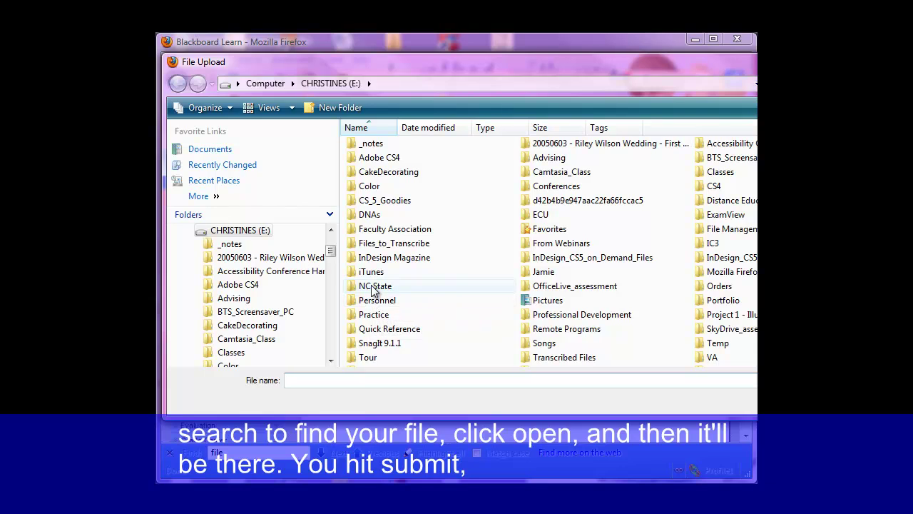
{"action": "double_click", "coordinate": [556, 185]}
{"action": "double_click", "coordinate": [414, 142]}
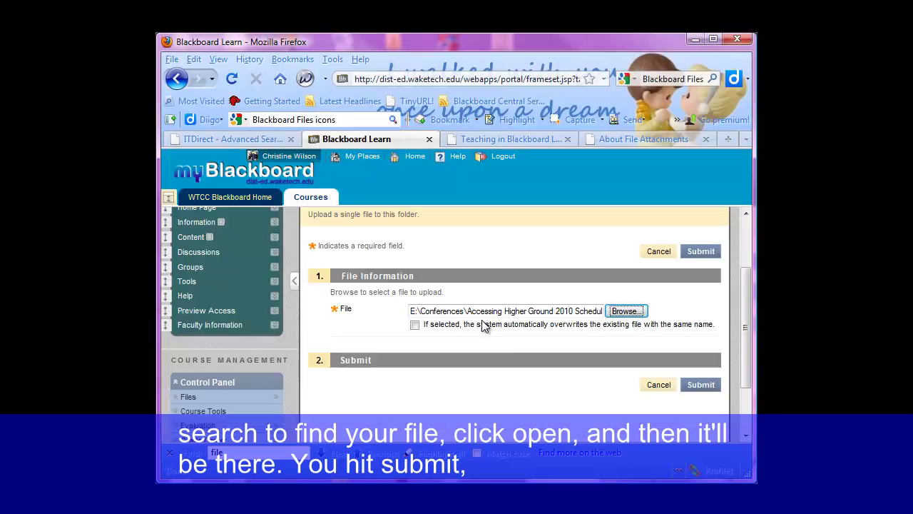
{"action": "left_click", "coordinate": [709, 385]}
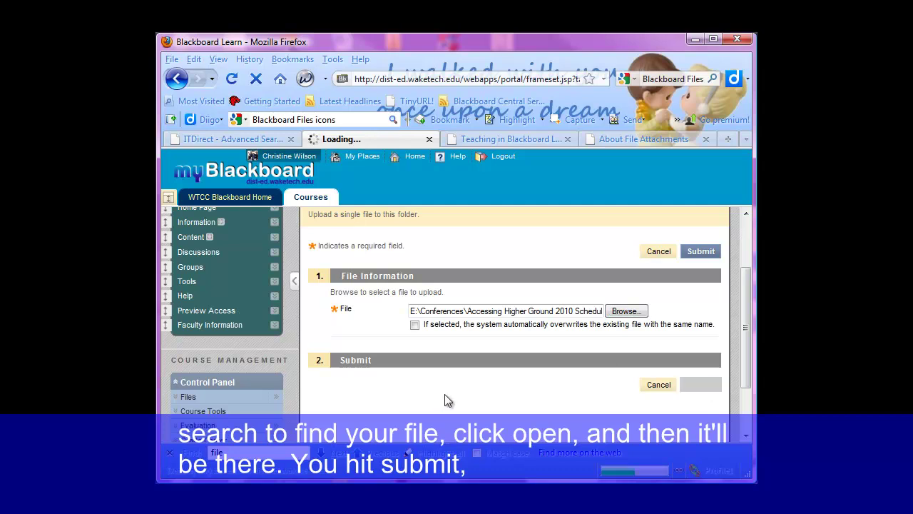
{"action": "scroll", "coordinate": [434, 382], "scroll_direction": "down", "scroll_amount": 5}
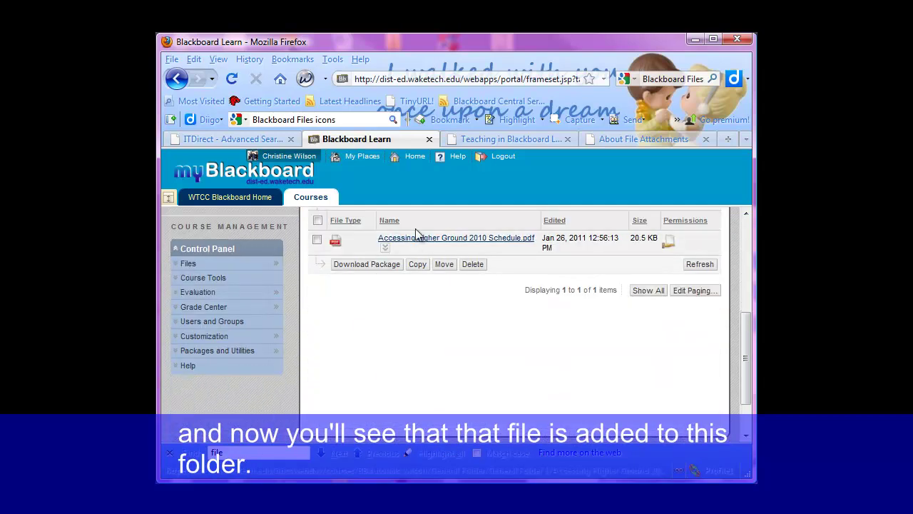
{"action": "scroll", "coordinate": [451, 285], "scroll_direction": "up", "scroll_amount": 3}
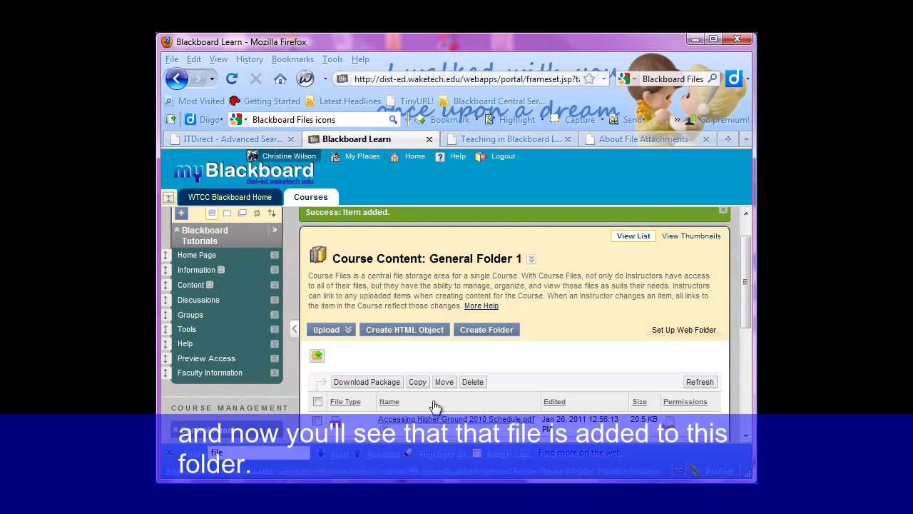
Start another file upload in General Folder 1 and set it to multiple files.
{"action": "left_click", "coordinate": [329, 329]}
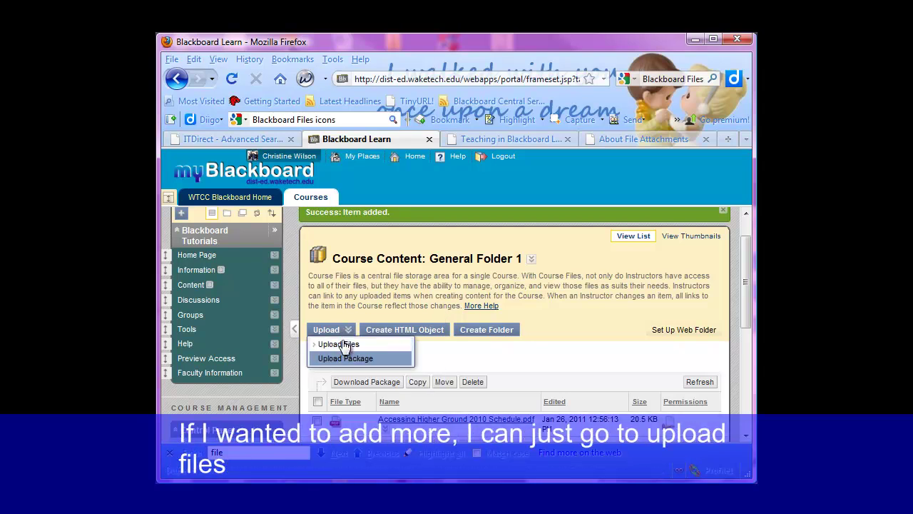
{"action": "left_click", "coordinate": [341, 344]}
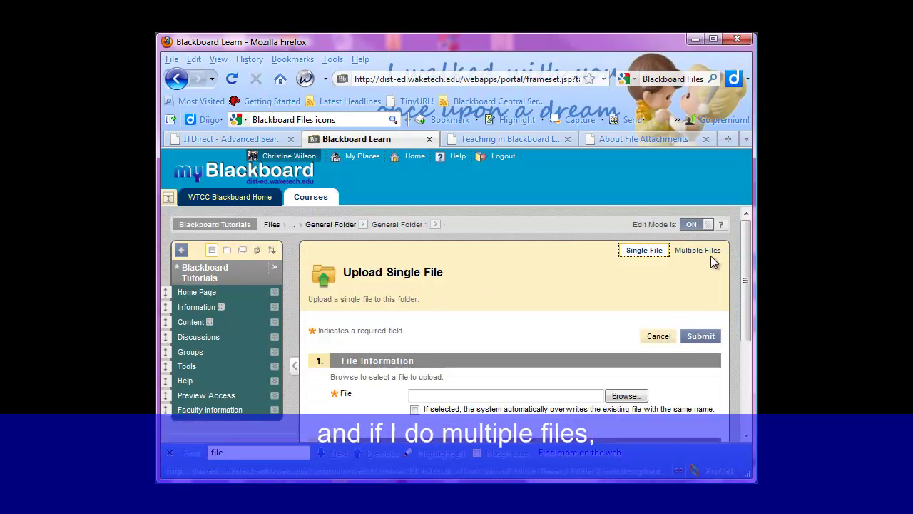
{"action": "left_click", "coordinate": [707, 252]}
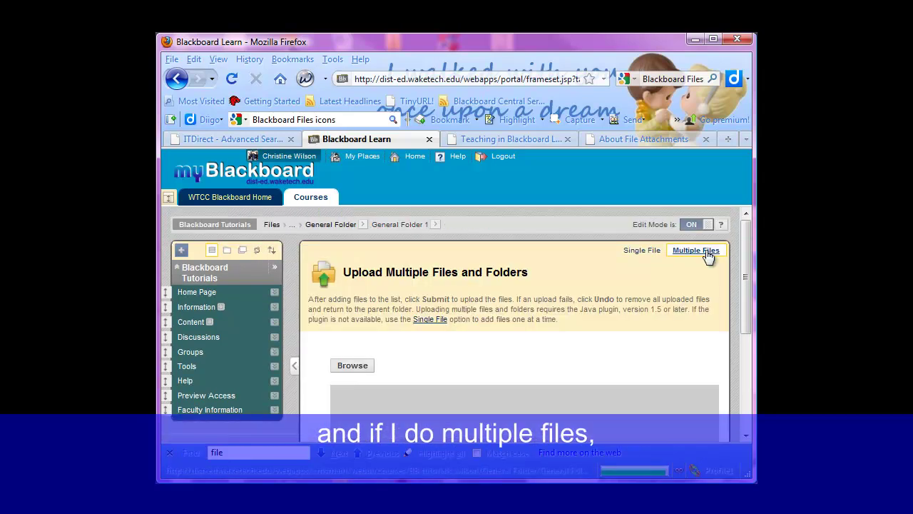
Switch to the file explorer and look through the "Updated for 91" folder under Distance Education > Blackboard 9 Tutorials on the E: drive.
{"action": "key", "text": "alt+Tab"}
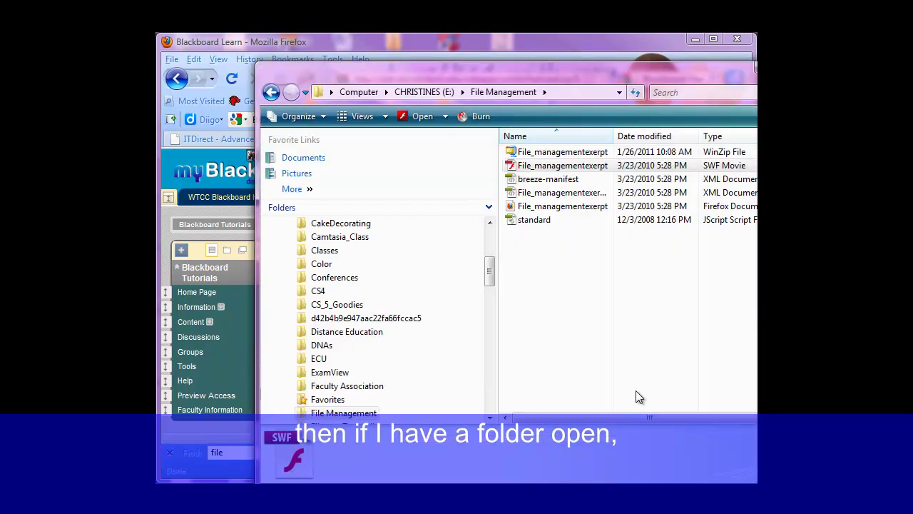
{"action": "left_click", "coordinate": [427, 92]}
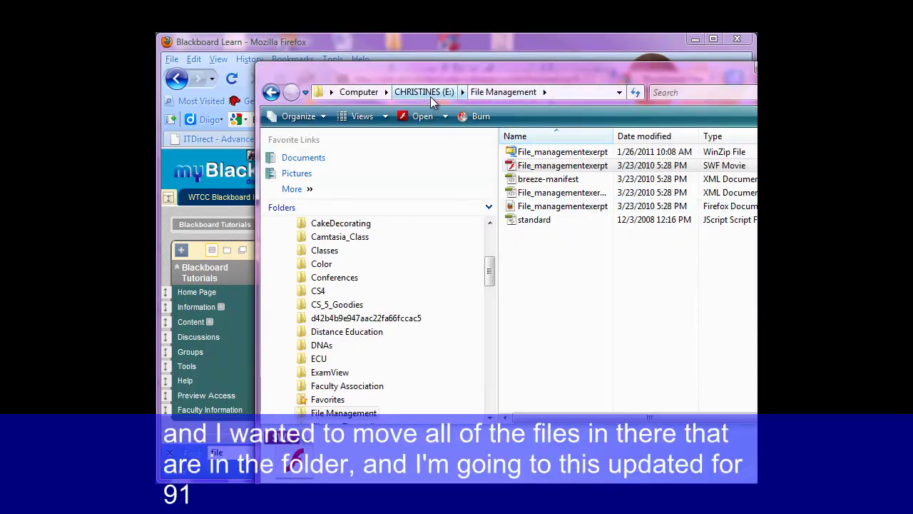
{"action": "double_click", "coordinate": [543, 234]}
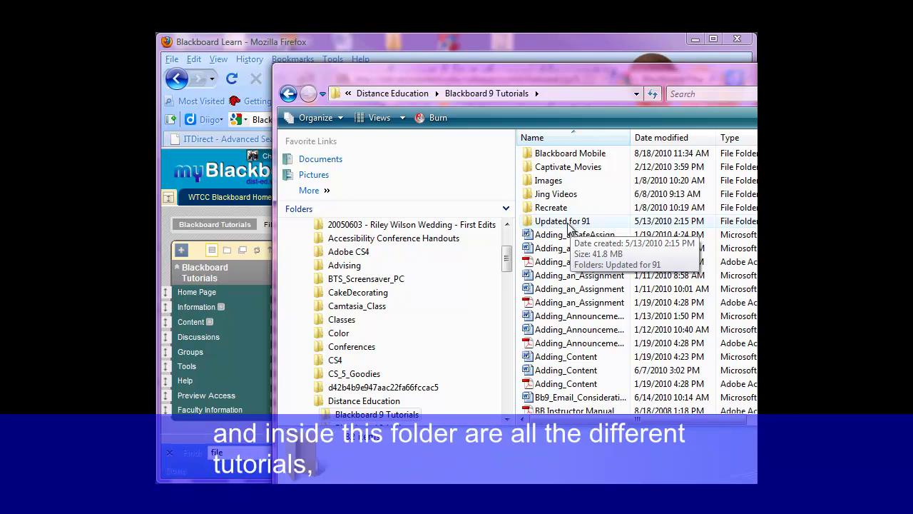
{"action": "double_click", "coordinate": [569, 222]}
{"action": "scroll", "coordinate": [583, 305], "scroll_direction": "down", "scroll_amount": 9}
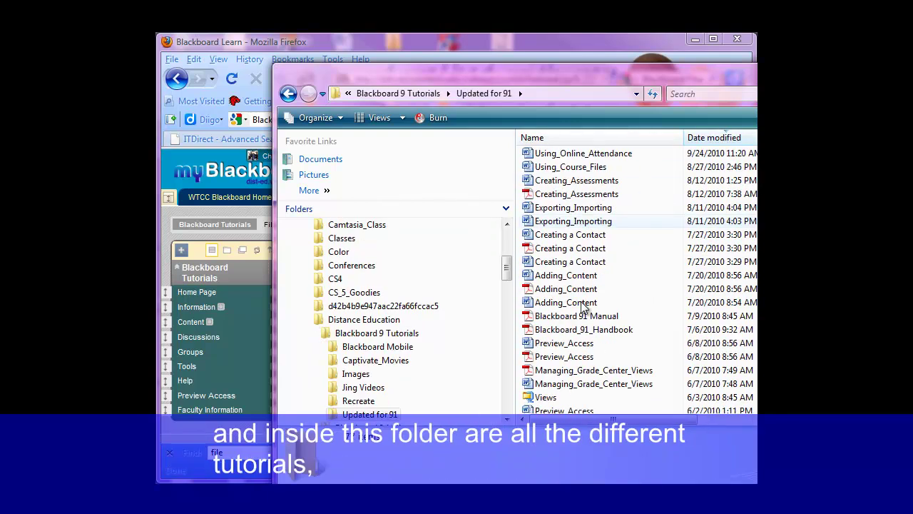
{"action": "scroll", "coordinate": [584, 305], "scroll_direction": "up", "scroll_amount": 4}
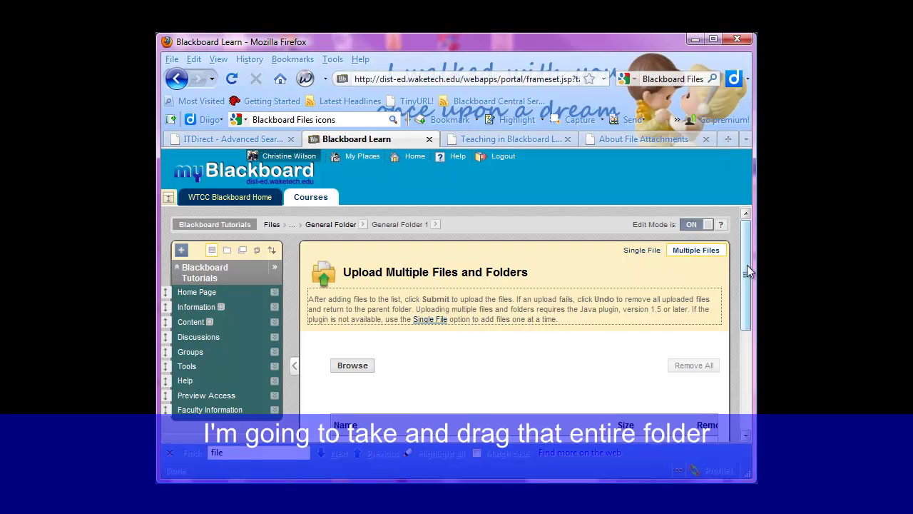
Add the entire "Updated for 91" folder from the file explorer to Blackboard's multiple-file upload list.
{"action": "scroll", "coordinate": [748, 271], "scroll_direction": "down", "scroll_amount": 5}
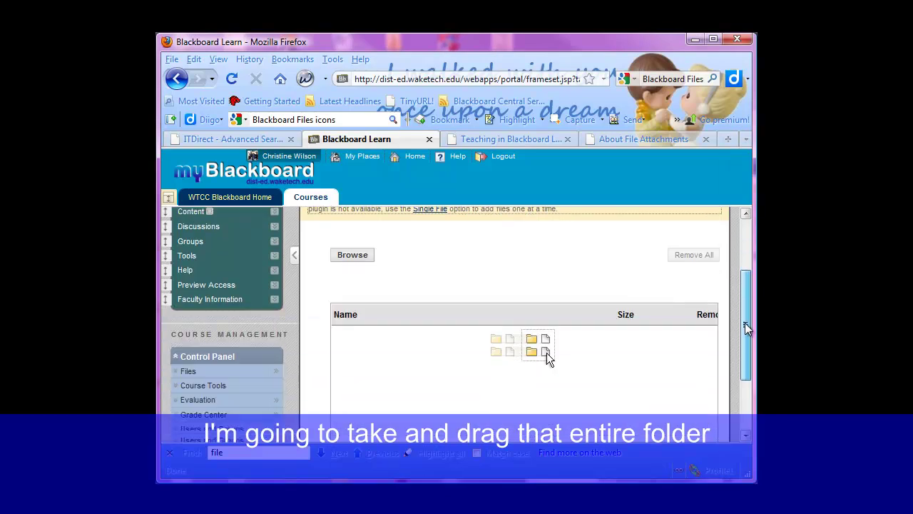
{"action": "key", "text": "alt+Tab"}
{"action": "left_click_drag", "start_coordinate": [656, 68], "coordinate": [545, 110]}
{"action": "left_click_drag", "start_coordinate": [711, 257], "coordinate": [393, 335]}
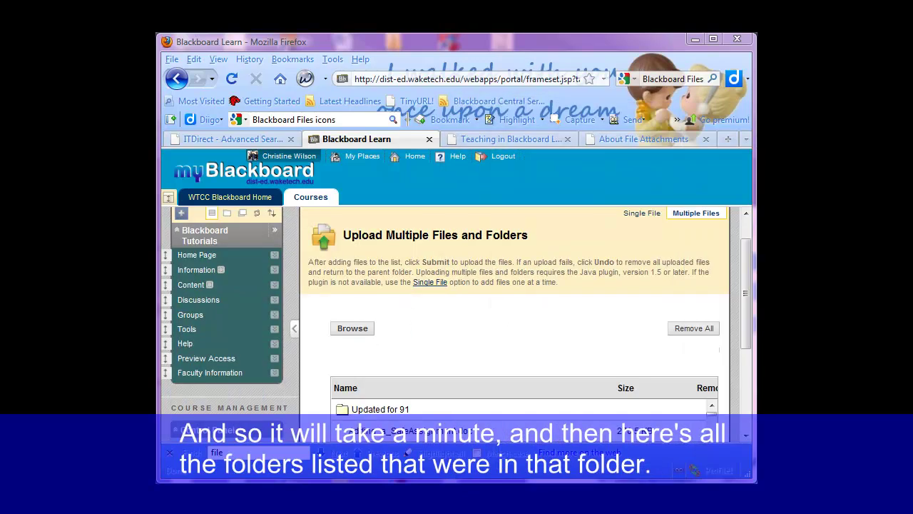
Review the queued contents of the "Updated for 91" folder, including its subfolders, and submit the multiple-file upload.
{"action": "scroll", "coordinate": [745, 319], "scroll_direction": "down", "scroll_amount": 4}
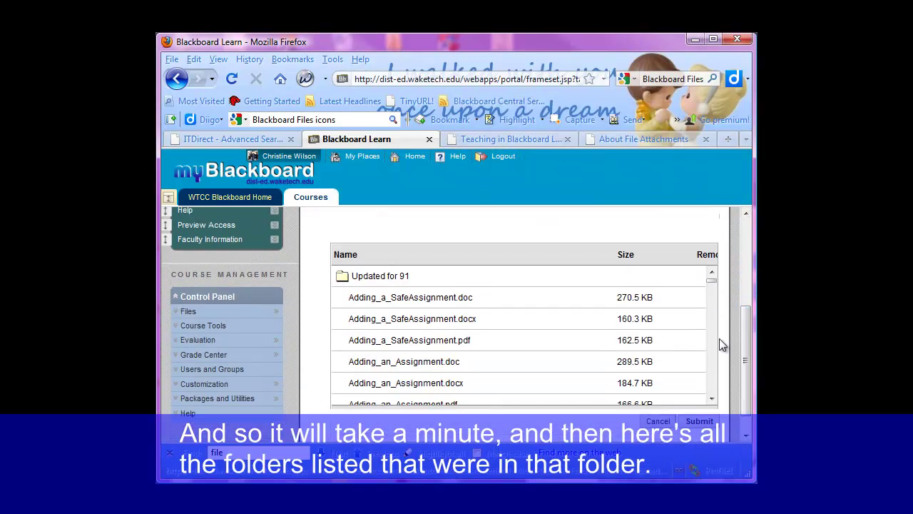
{"action": "left_click", "coordinate": [713, 398]}
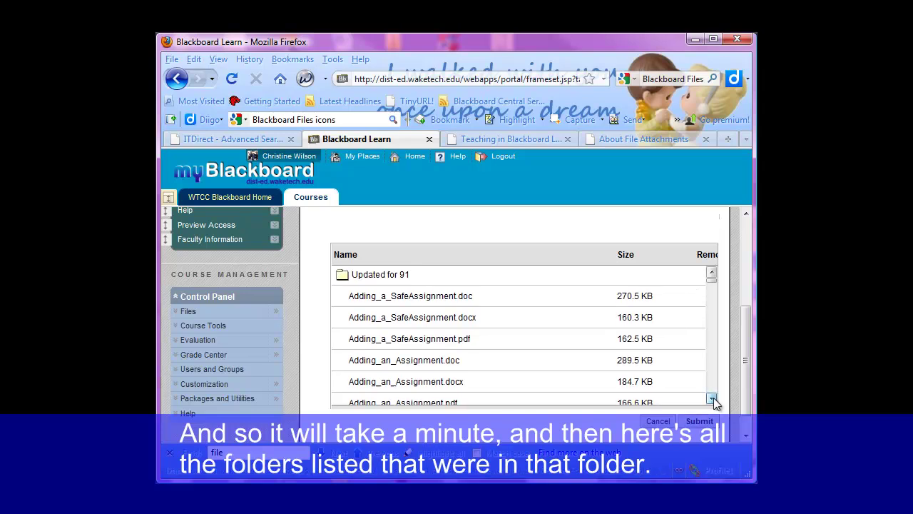
{"action": "left_click", "coordinate": [712, 397]}
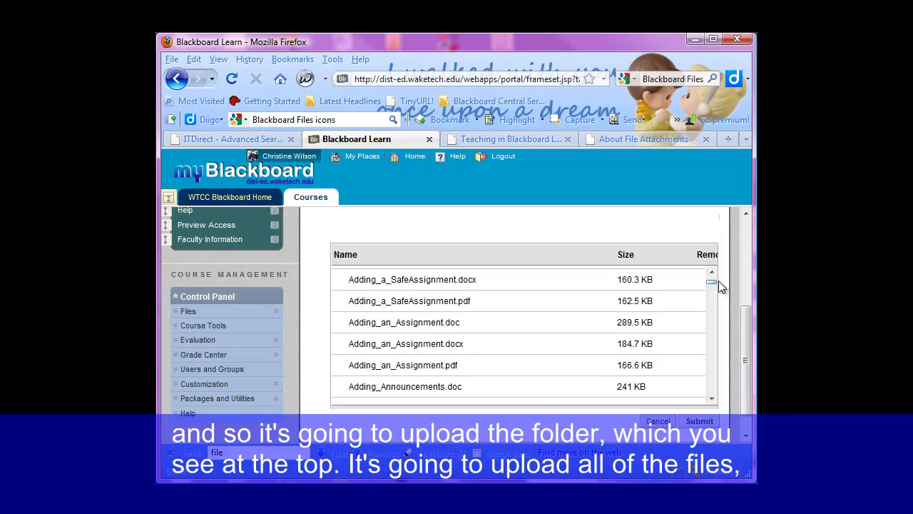
{"action": "scroll", "coordinate": [712, 278], "scroll_direction": "up", "scroll_amount": 2}
{"action": "scroll", "coordinate": [527, 325], "scroll_direction": "down", "scroll_amount": 1}
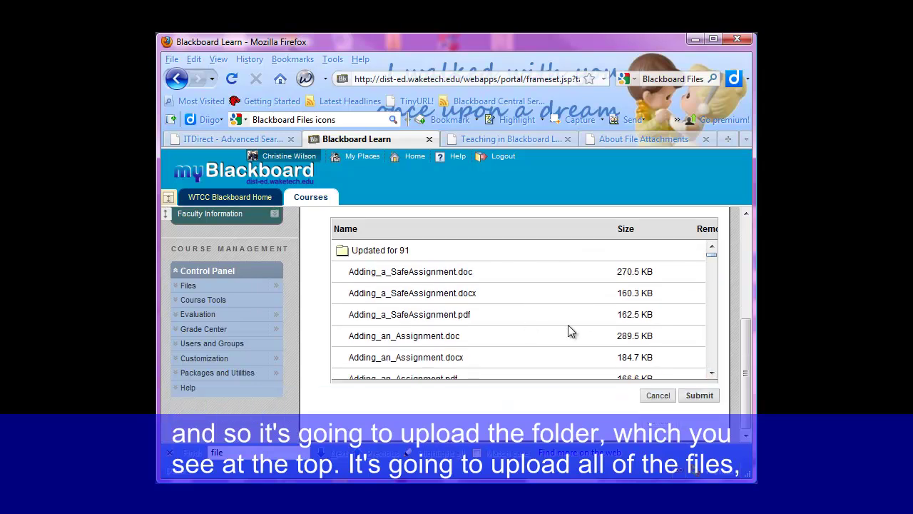
{"action": "left_click_drag", "start_coordinate": [711, 254], "coordinate": [712, 297]}
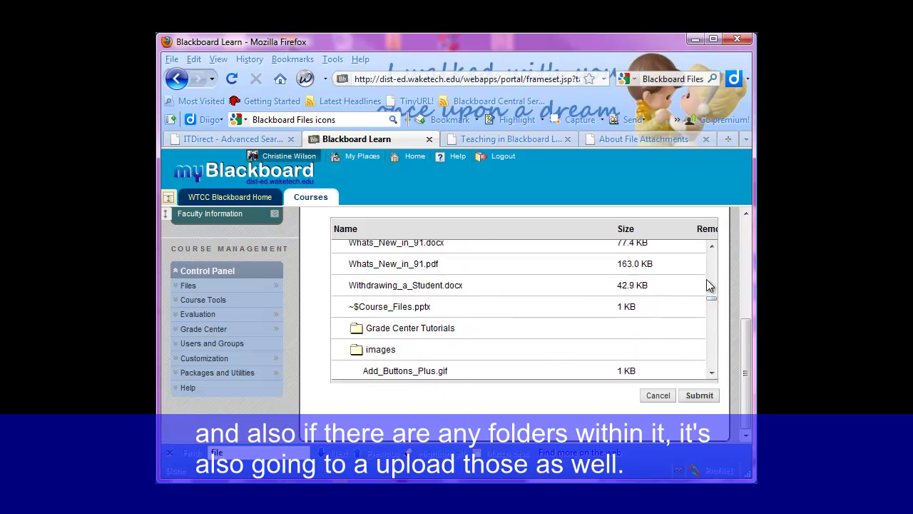
{"action": "left_click_drag", "start_coordinate": [711, 297], "coordinate": [718, 391]}
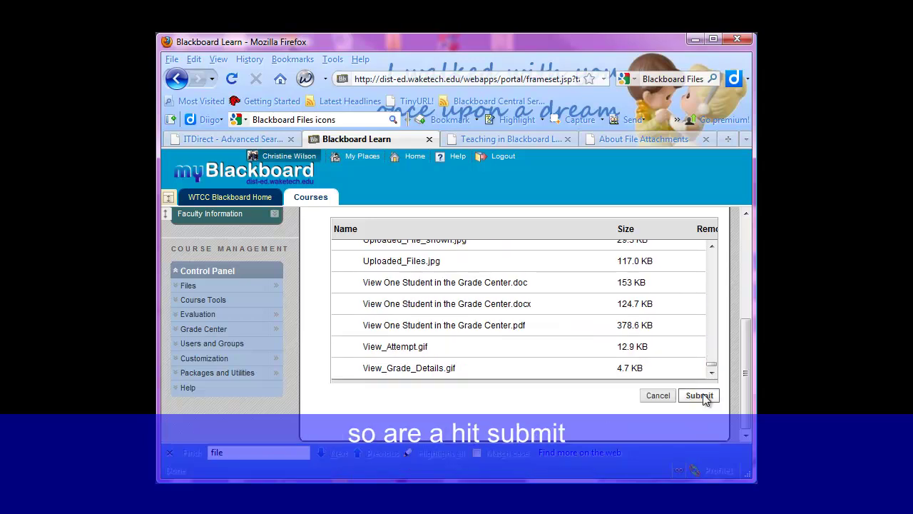
{"action": "left_click", "coordinate": [699, 395]}
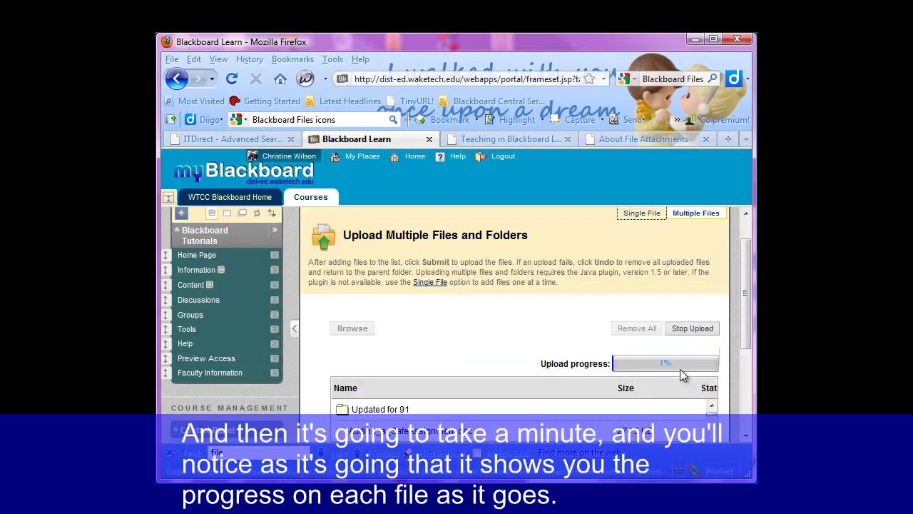
Follow the upload of the "Updated for 91" files, check the finished list and submit it to add the items to General Folder 1.
{"action": "left_click_drag", "start_coordinate": [745, 320], "coordinate": [738, 407]}
{"action": "left_click", "coordinate": [712, 373]}
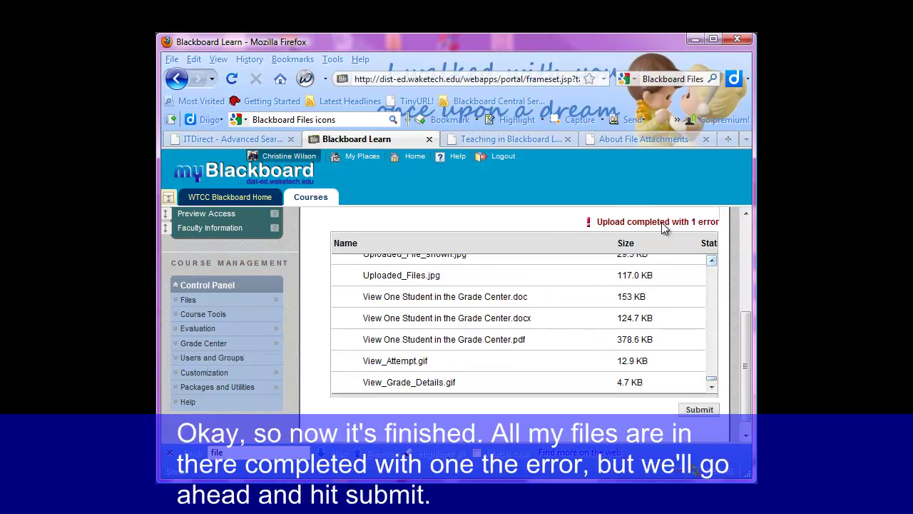
{"action": "left_click_drag", "start_coordinate": [747, 338], "coordinate": [747, 319]}
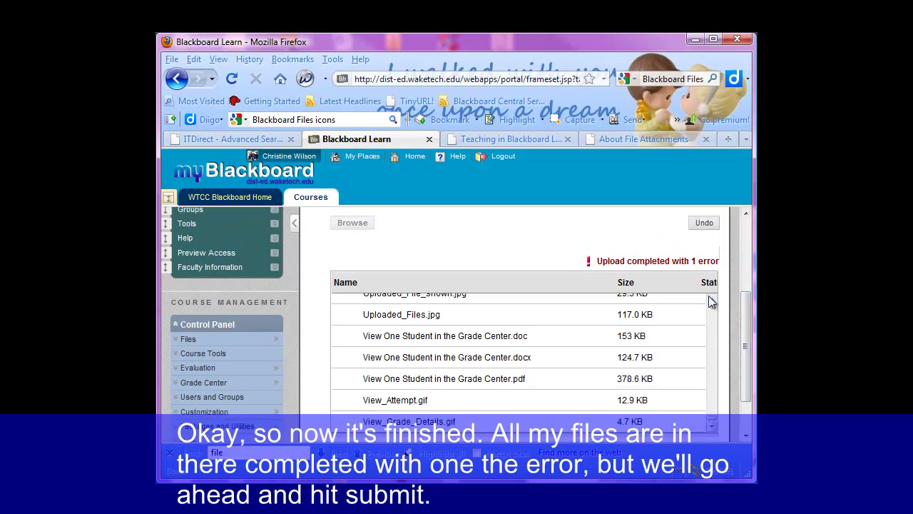
{"action": "left_click_drag", "start_coordinate": [712, 423], "coordinate": [713, 299]}
{"action": "scroll", "coordinate": [713, 400], "scroll_direction": "down", "scroll_amount": 2}
{"action": "left_click", "coordinate": [702, 397]}
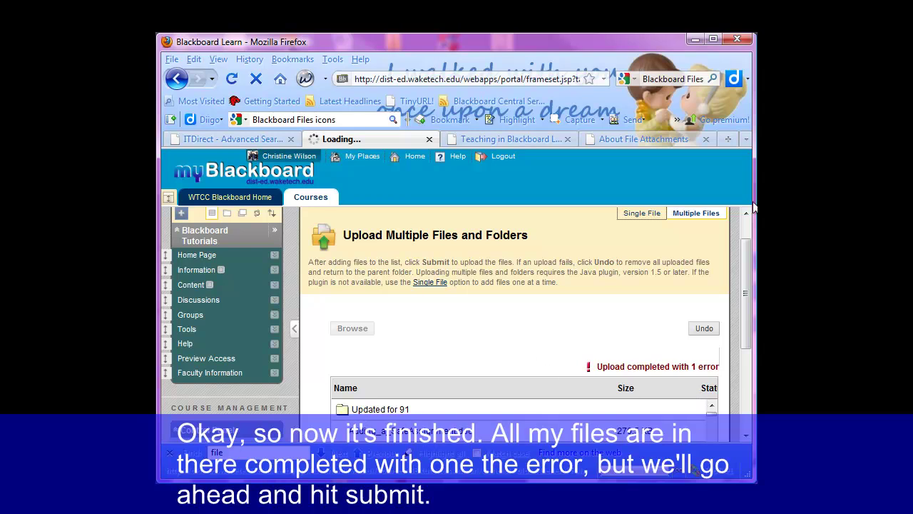
{"action": "scroll", "coordinate": [748, 356], "scroll_direction": "down", "scroll_amount": 4}
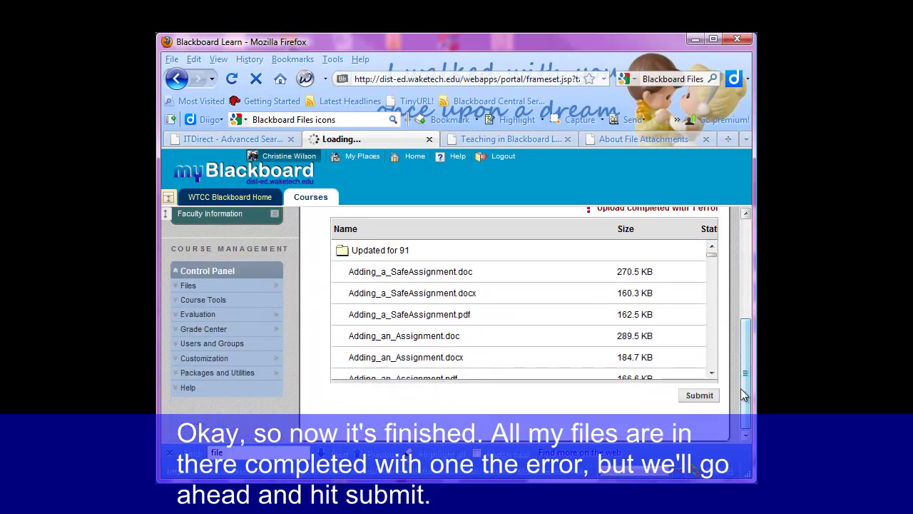
{"action": "left_click", "coordinate": [699, 397]}
Open the uploaded "Updated for 91" folder in General Folder 1.
{"action": "scroll", "coordinate": [613, 328], "scroll_direction": "down", "scroll_amount": 4}
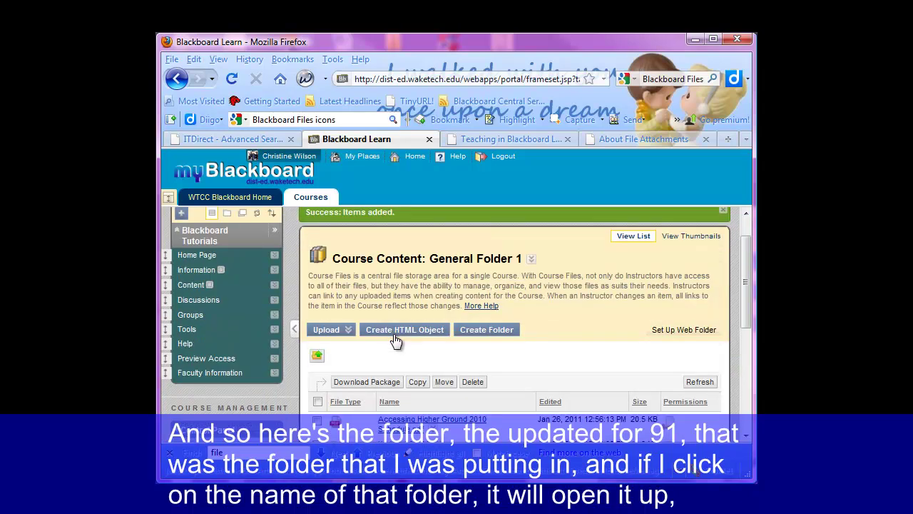
{"action": "scroll", "coordinate": [435, 362], "scroll_direction": "down", "scroll_amount": 5}
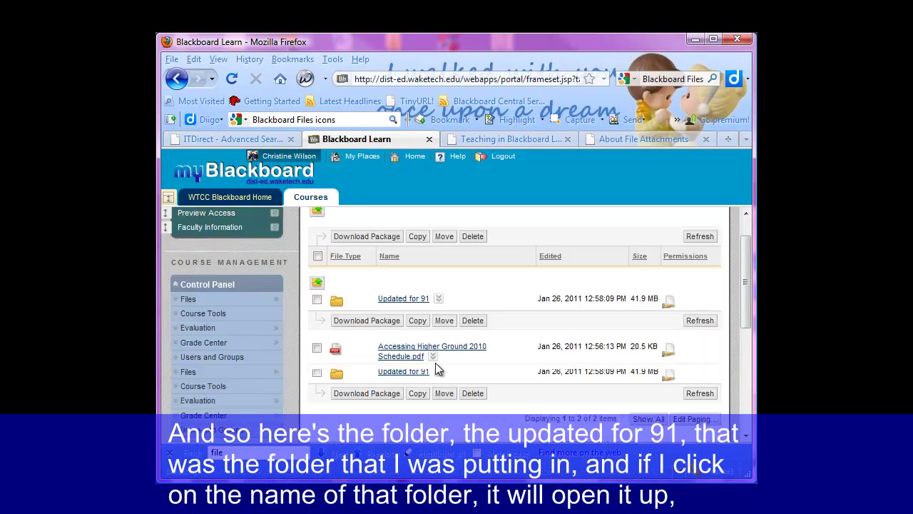
{"action": "left_click", "coordinate": [400, 299]}
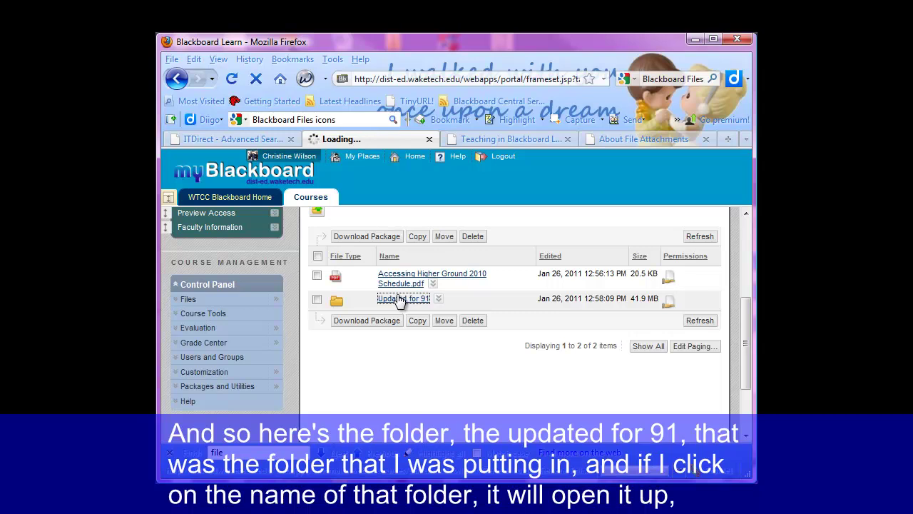
Look through the files in the "Updated for 91" folder and compare the icons for PDF, document, zip and folder items.
{"action": "scroll", "coordinate": [442, 328], "scroll_direction": "down", "scroll_amount": 10}
{"action": "scroll", "coordinate": [418, 297], "scroll_direction": "down", "scroll_amount": 10}
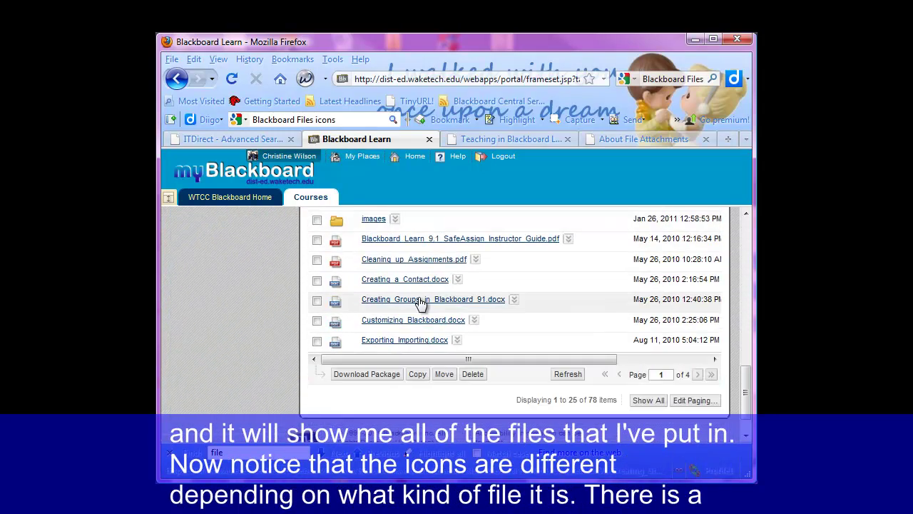
{"action": "scroll", "coordinate": [370, 301], "scroll_direction": "up", "scroll_amount": 3}
{"action": "scroll", "coordinate": [370, 302], "scroll_direction": "up", "scroll_amount": 3}
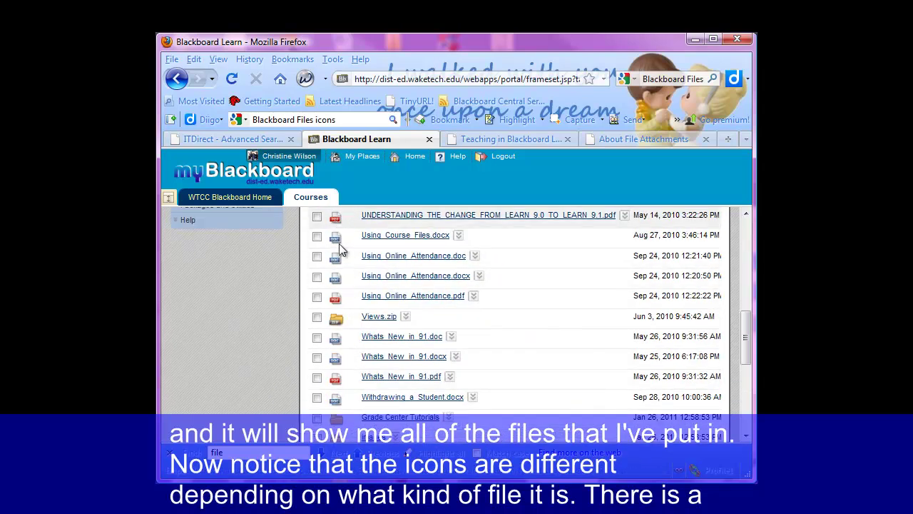
{"action": "scroll", "coordinate": [339, 235], "scroll_direction": "up", "scroll_amount": 2}
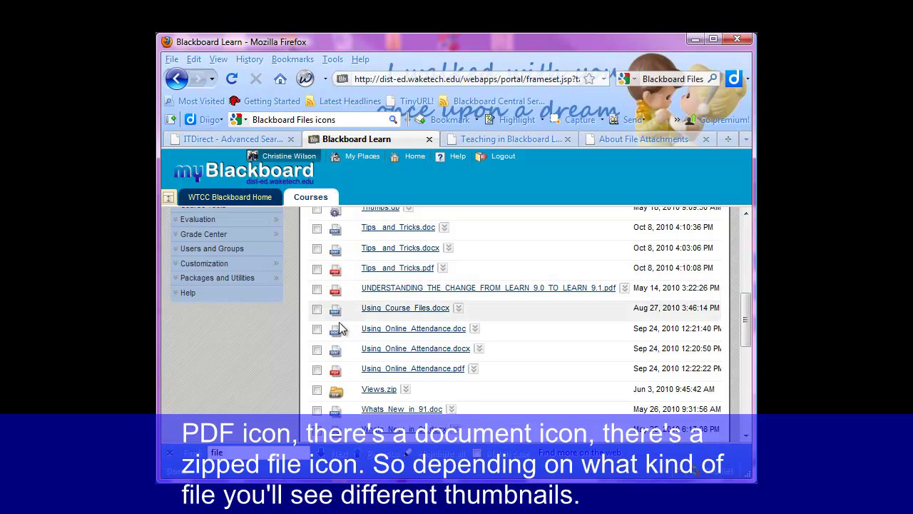
{"action": "scroll", "coordinate": [339, 325], "scroll_direction": "down", "scroll_amount": 4}
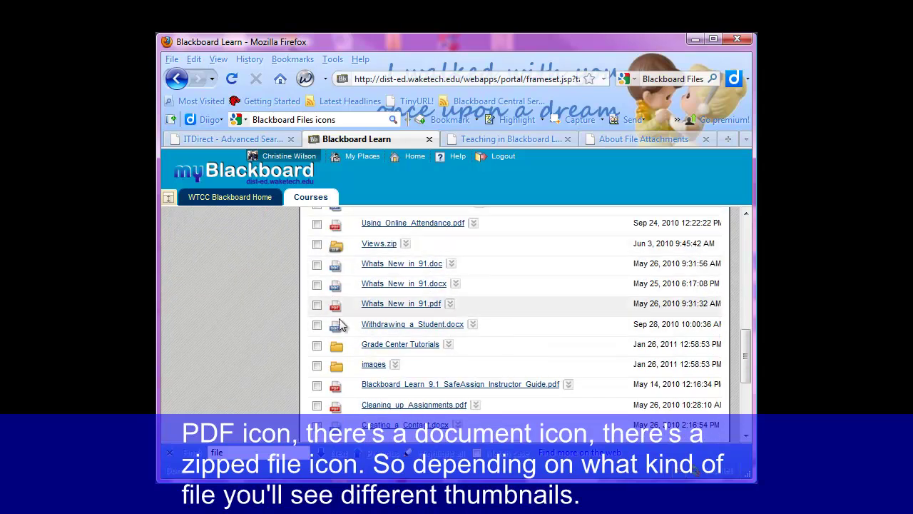
{"action": "scroll", "coordinate": [353, 389], "scroll_direction": "down", "scroll_amount": 4}
{"action": "scroll", "coordinate": [380, 391], "scroll_direction": "up", "scroll_amount": 12}
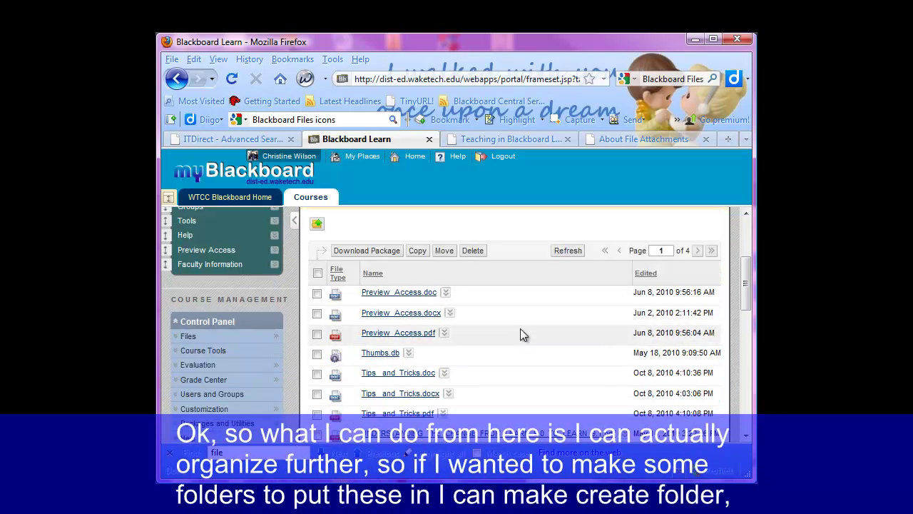
{"action": "scroll", "coordinate": [520, 328], "scroll_direction": "down", "scroll_amount": 6}
{"action": "scroll", "coordinate": [519, 328], "scroll_direction": "up", "scroll_amount": 10}
{"action": "scroll", "coordinate": [520, 335], "scroll_direction": "down", "scroll_amount": 4}
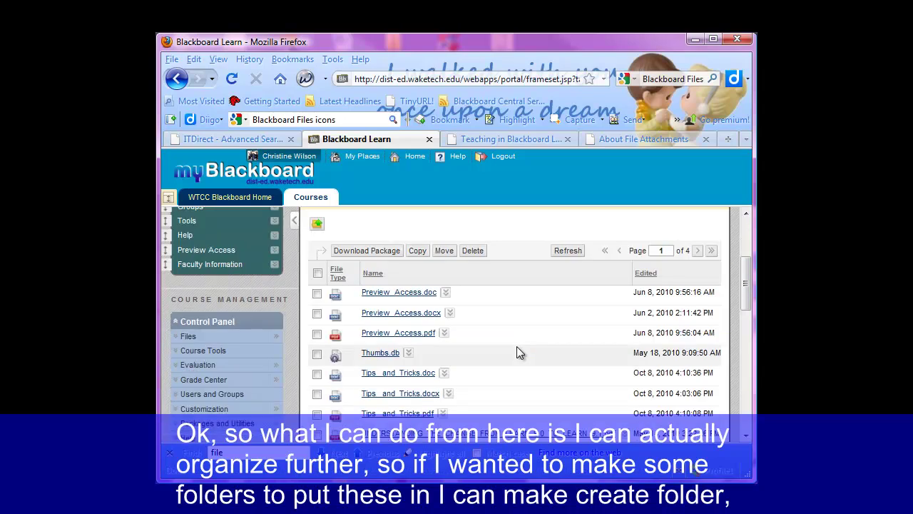
{"action": "scroll", "coordinate": [517, 350], "scroll_direction": "down", "scroll_amount": 7}
{"action": "scroll", "coordinate": [514, 353], "scroll_direction": "up", "scroll_amount": 2}
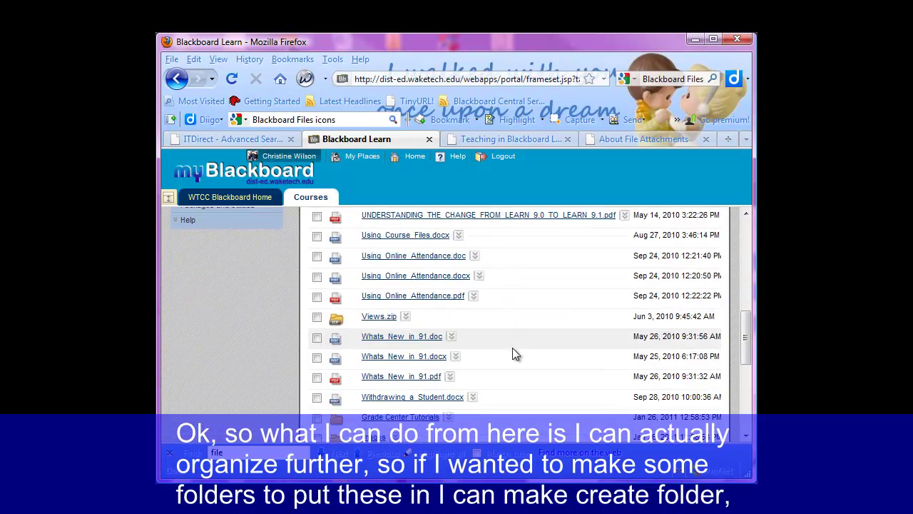
Create a folder named "Preview Access" inside the "Updated for 91" folder.
{"action": "scroll", "coordinate": [514, 350], "scroll_direction": "up", "scroll_amount": 10}
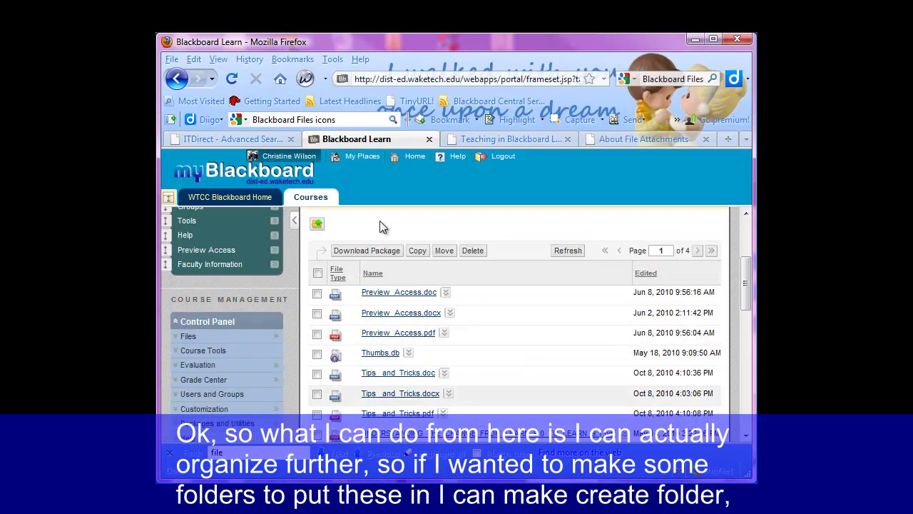
{"action": "scroll", "coordinate": [540, 326], "scroll_direction": "up", "scroll_amount": 2}
{"action": "left_click", "coordinate": [489, 272]}
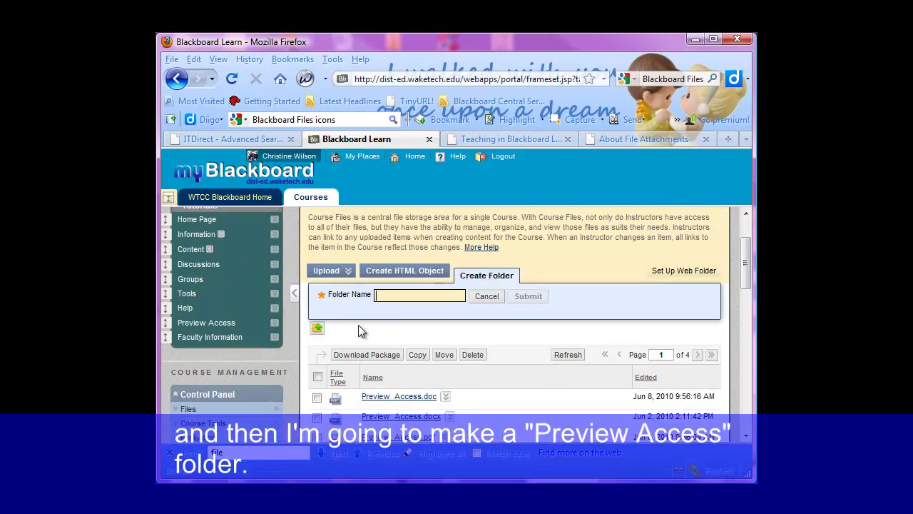
{"action": "type", "text": "Preview Access"}
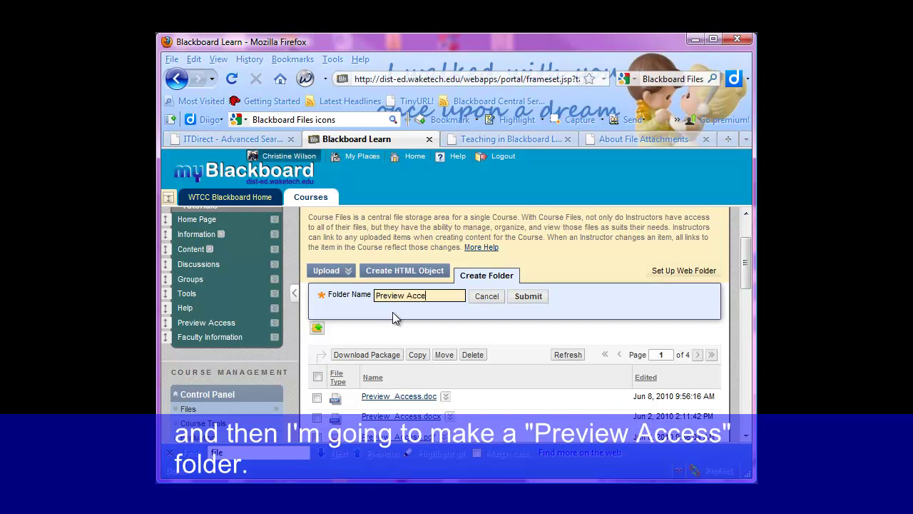
{"action": "left_click", "coordinate": [528, 295]}
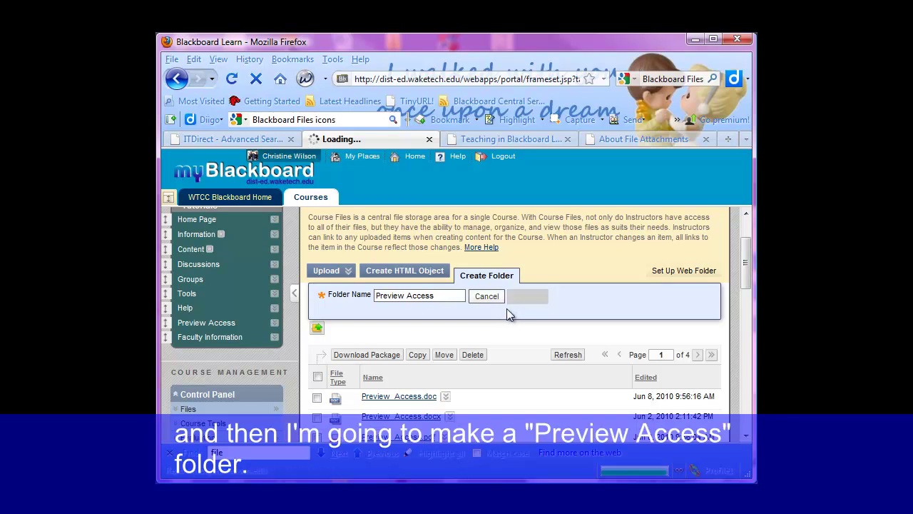
Show all items of the "Updated for 91" folder on one page and find the new "Preview Access" folder.
{"action": "scroll", "coordinate": [465, 328], "scroll_direction": "down", "scroll_amount": 15}
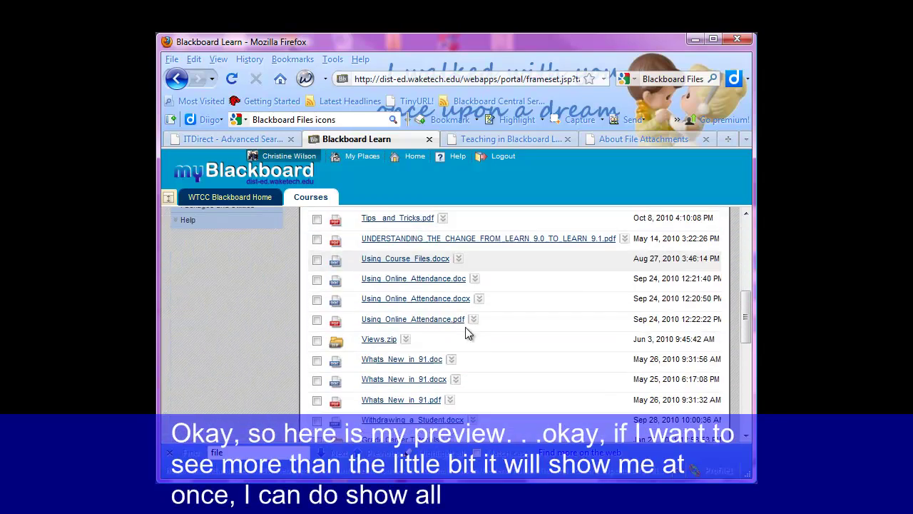
{"action": "scroll", "coordinate": [465, 328], "scroll_direction": "up", "scroll_amount": 15}
{"action": "scroll", "coordinate": [464, 328], "scroll_direction": "down", "scroll_amount": 18}
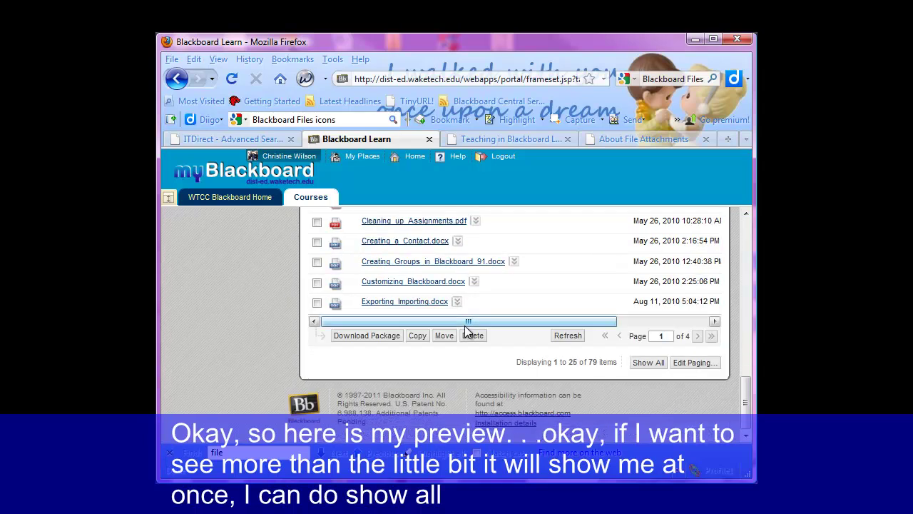
{"action": "scroll", "coordinate": [443, 326], "scroll_direction": "up", "scroll_amount": 3}
{"action": "scroll", "coordinate": [421, 364], "scroll_direction": "down", "scroll_amount": 4}
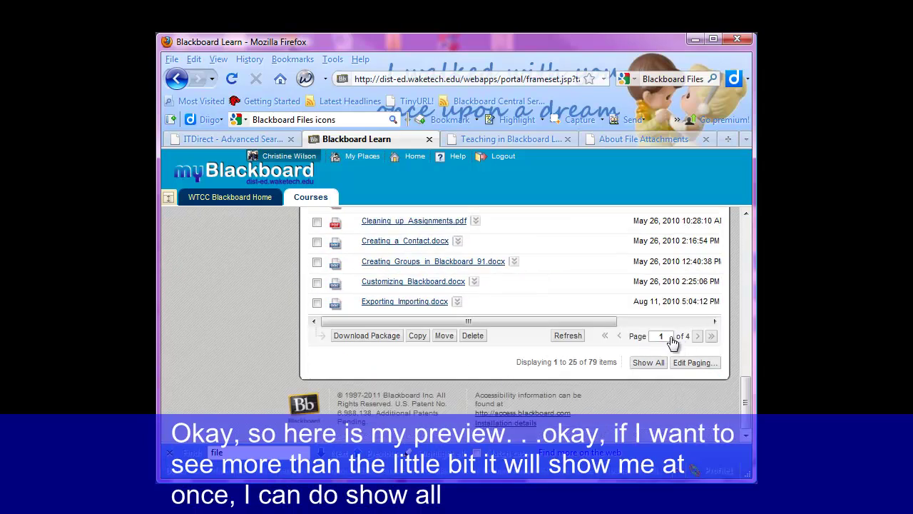
{"action": "left_click", "coordinate": [652, 364]}
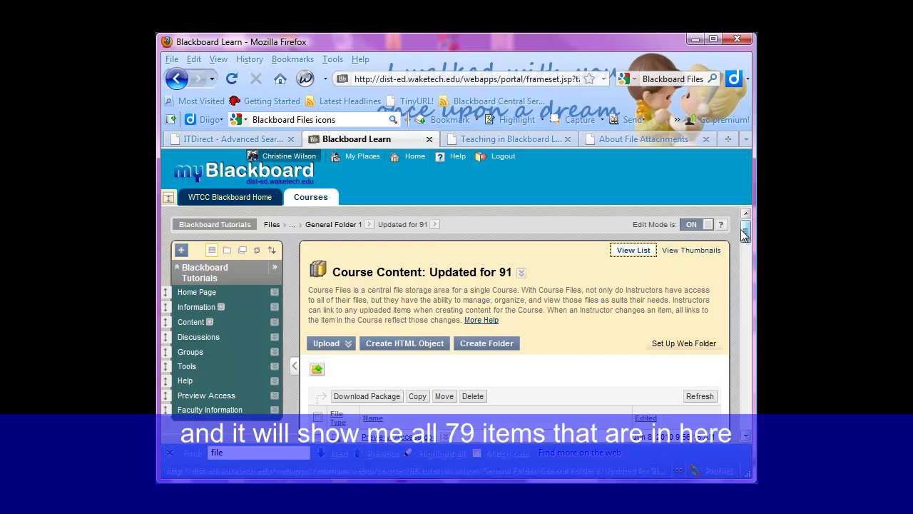
{"action": "left_click_drag", "start_coordinate": [746, 236], "coordinate": [746, 413]}
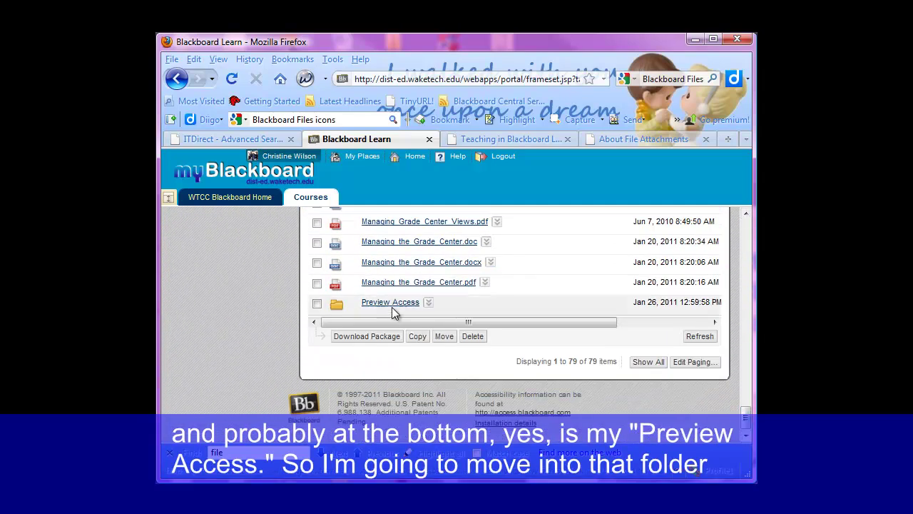
Select Preview_Access.doc, Preview_Access.docx and Preview_Access.pdf in the "Updated for 91" folder for moving.
{"action": "left_click_drag", "start_coordinate": [742, 421], "coordinate": [731, 251]}
{"action": "left_click", "coordinate": [317, 293]}
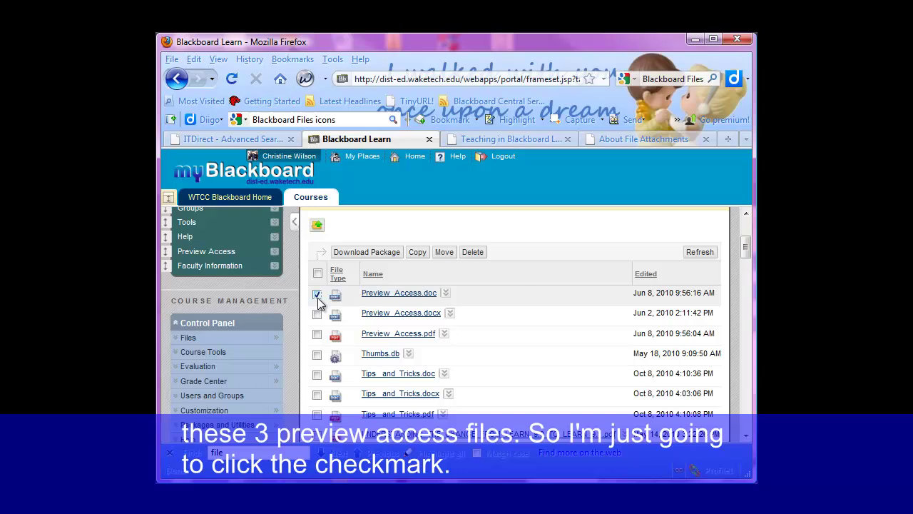
{"action": "left_click", "coordinate": [316, 333]}
{"action": "left_click", "coordinate": [316, 333]}
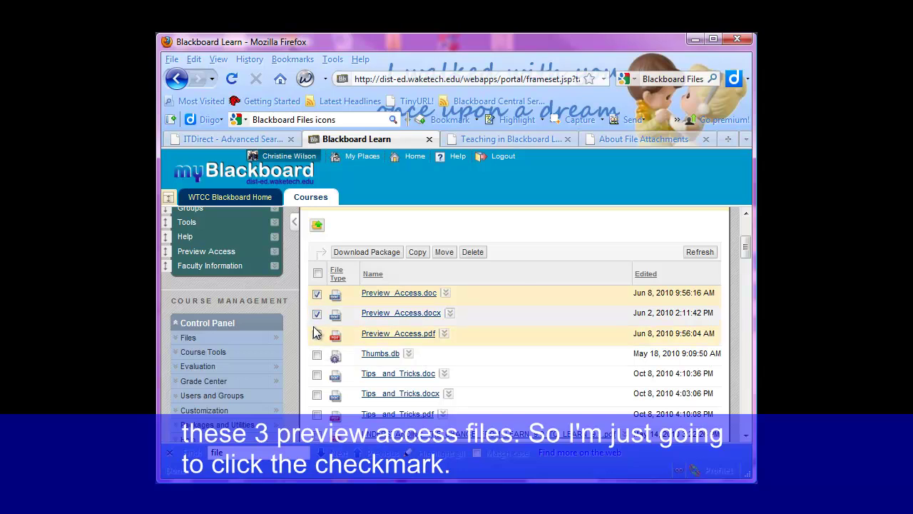
{"action": "left_click", "coordinate": [444, 253]}
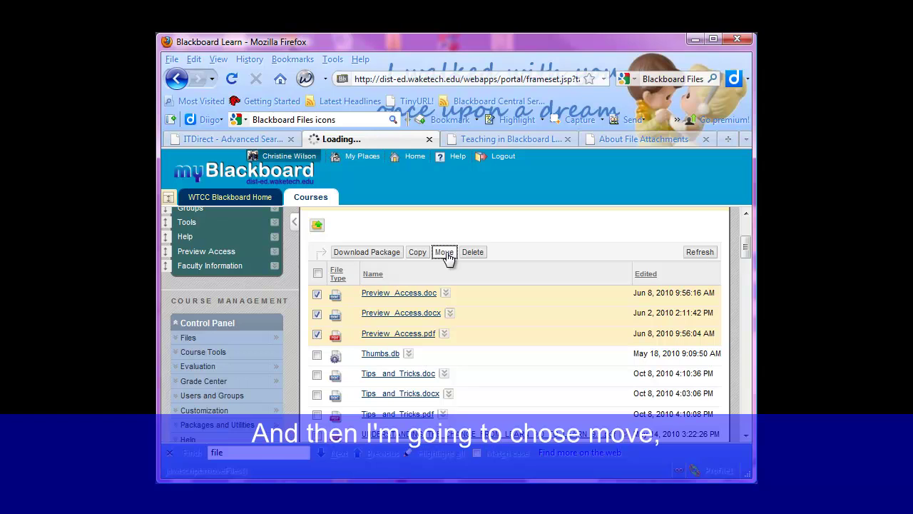
Choose the "Preview Access" folder under General Folder, General Folder 1, "Updated for 91" as the destination and submit the move.
{"action": "scroll", "coordinate": [656, 349], "scroll_direction": "down", "scroll_amount": 2}
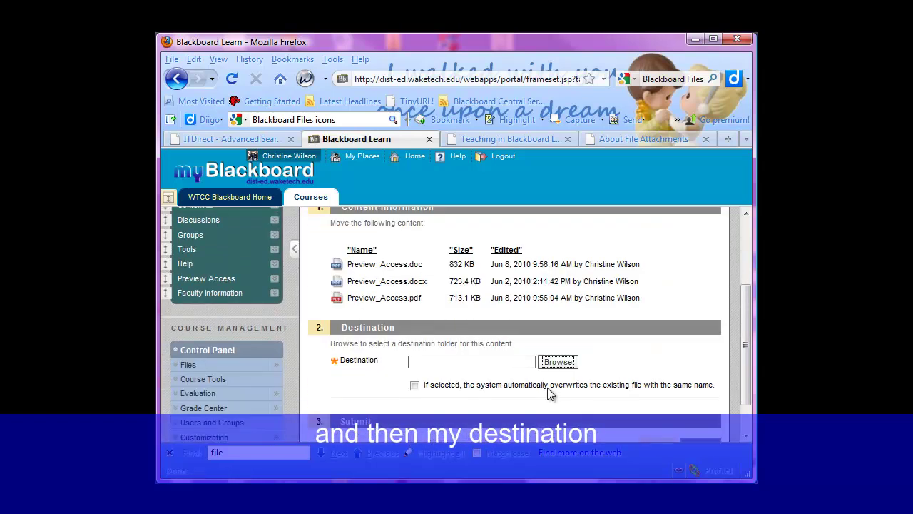
{"action": "left_click", "coordinate": [560, 363]}
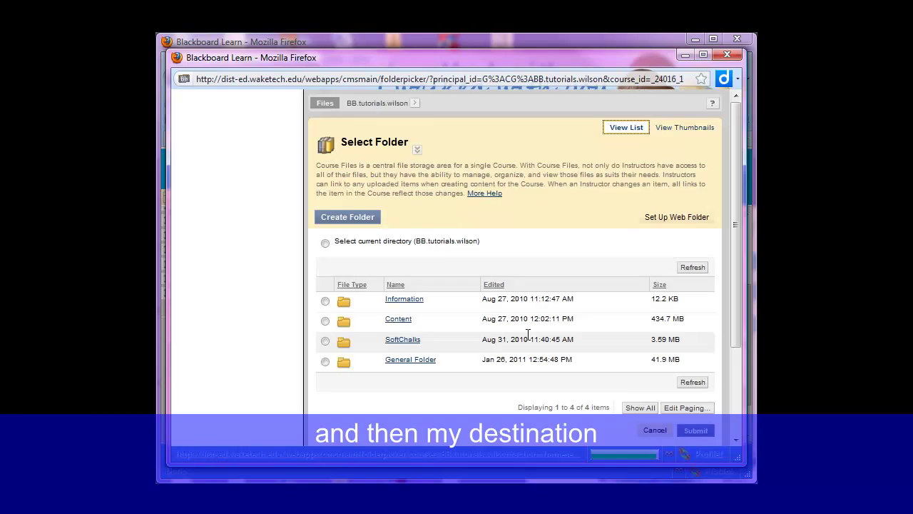
{"action": "left_click", "coordinate": [406, 363]}
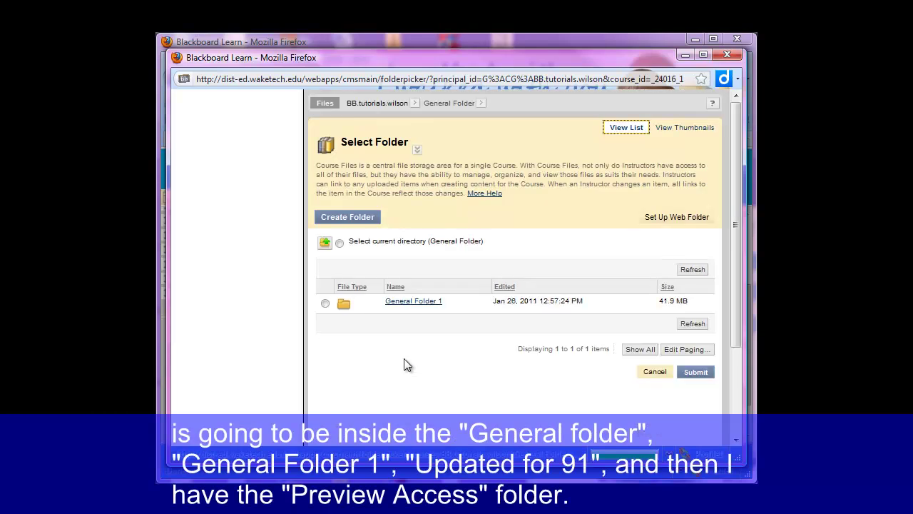
{"action": "left_click", "coordinate": [415, 302]}
{"action": "left_click", "coordinate": [412, 323]}
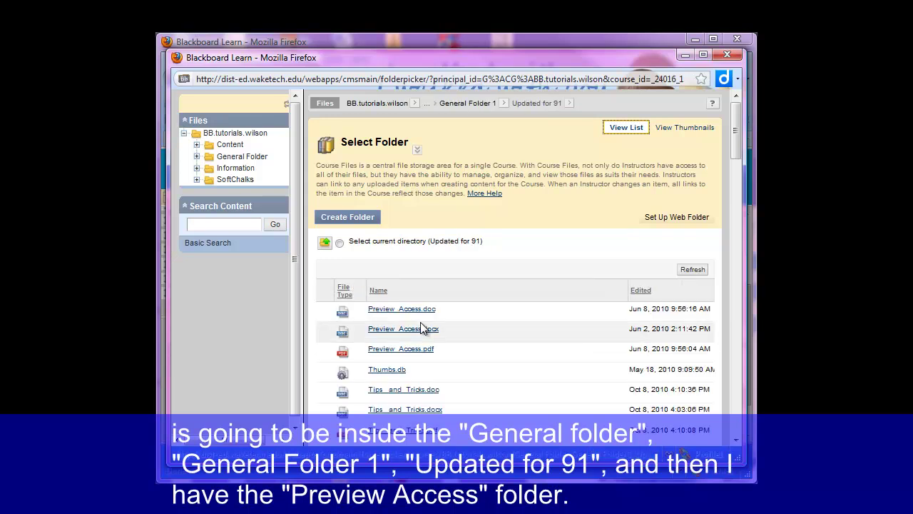
{"action": "scroll", "coordinate": [420, 322], "scroll_direction": "down", "scroll_amount": 10}
{"action": "scroll", "coordinate": [420, 323], "scroll_direction": "down", "scroll_amount": 10}
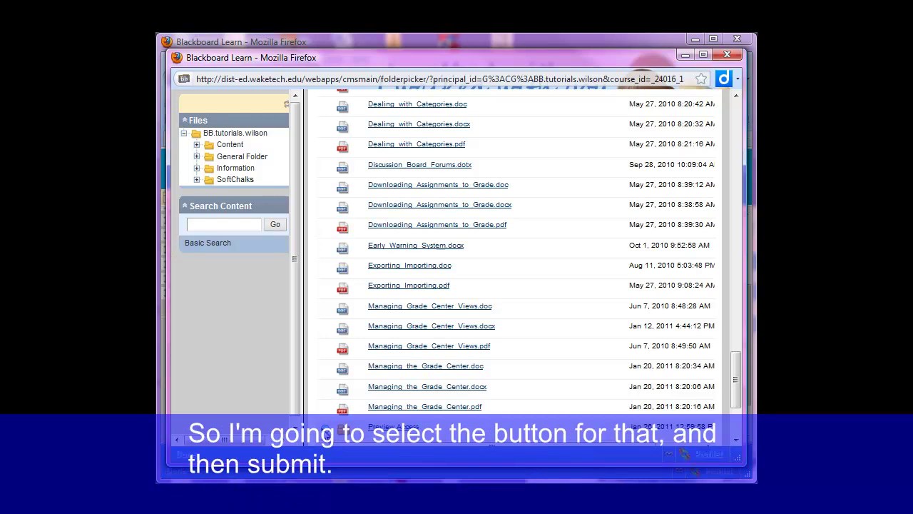
{"action": "left_click", "coordinate": [325, 431]}
{"action": "scroll", "coordinate": [552, 357], "scroll_direction": "down", "scroll_amount": 4}
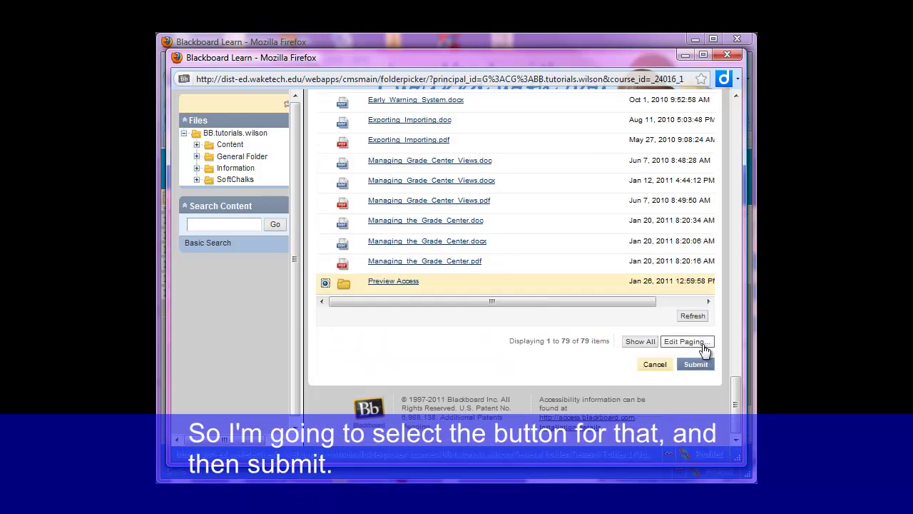
{"action": "left_click", "coordinate": [696, 365]}
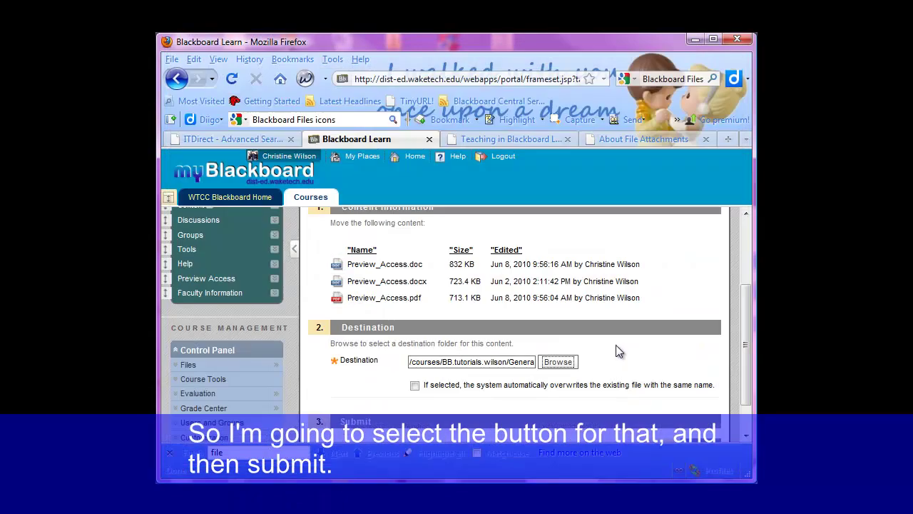
{"action": "scroll", "coordinate": [642, 378], "scroll_direction": "down", "scroll_amount": 1}
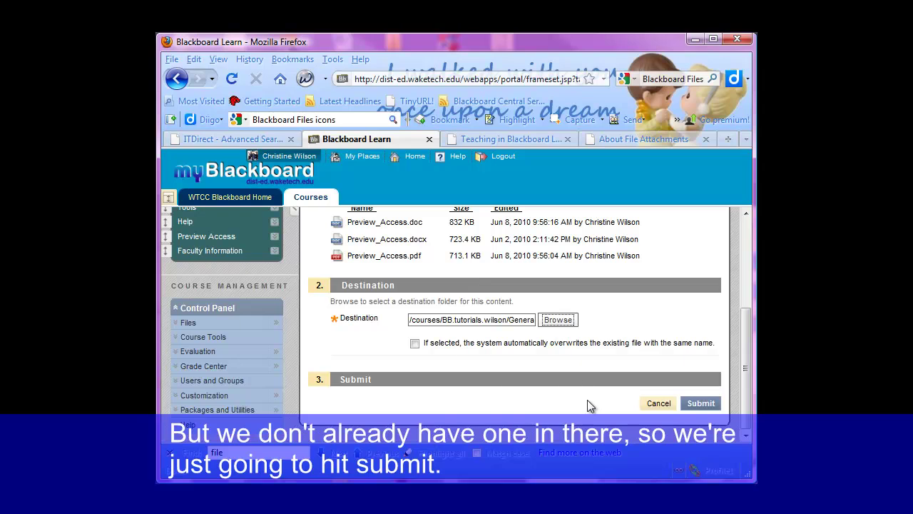
{"action": "left_click", "coordinate": [702, 403]}
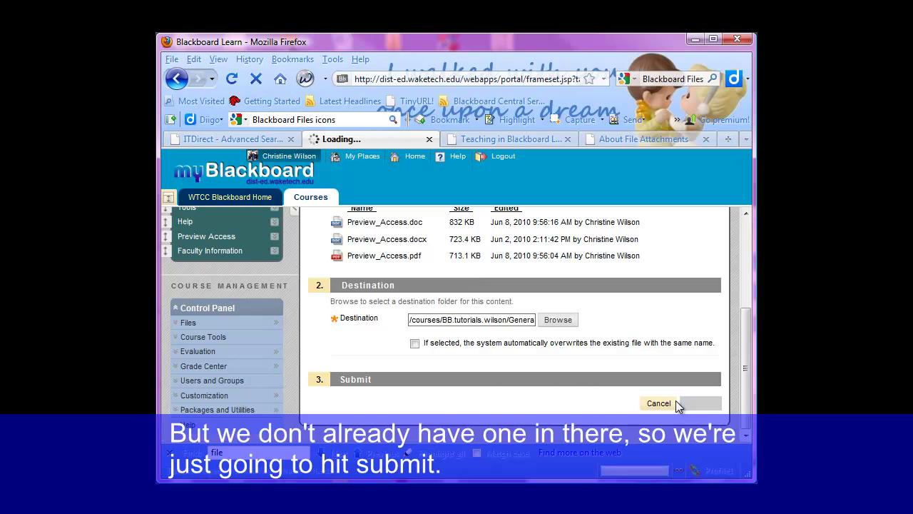
Open the "Preview Access" folder and check its contents for the three moved Preview_Access files.
{"action": "left_click_drag", "start_coordinate": [744, 232], "coordinate": [735, 420]}
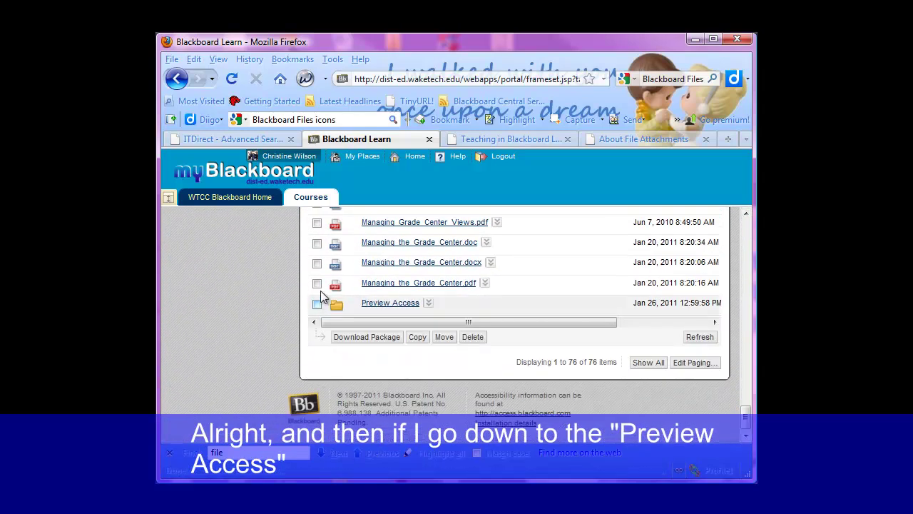
{"action": "key", "text": "Home"}
{"action": "left_click_drag", "start_coordinate": [745, 239], "coordinate": [745, 413]}
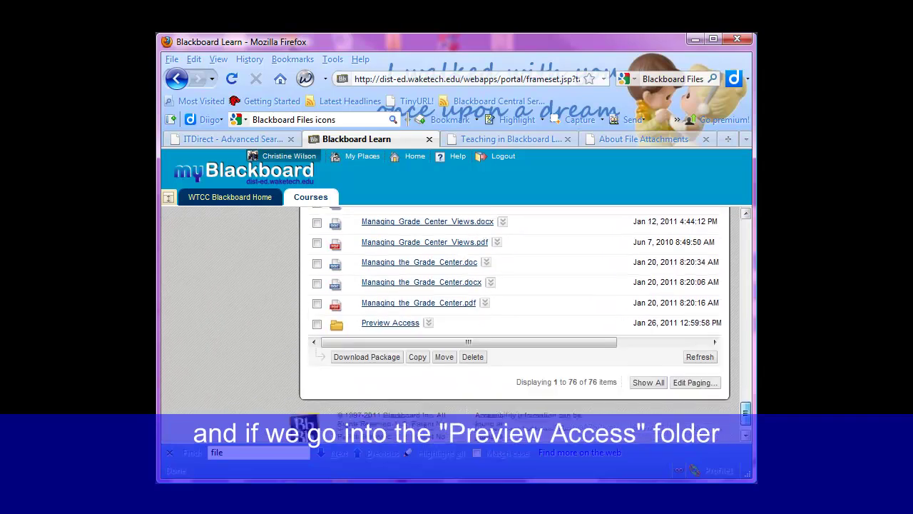
{"action": "left_click", "coordinate": [378, 317]}
{"action": "scroll", "coordinate": [356, 281], "scroll_direction": "down", "scroll_amount": 5}
{"action": "scroll", "coordinate": [447, 300], "scroll_direction": "up", "scroll_amount": 2}
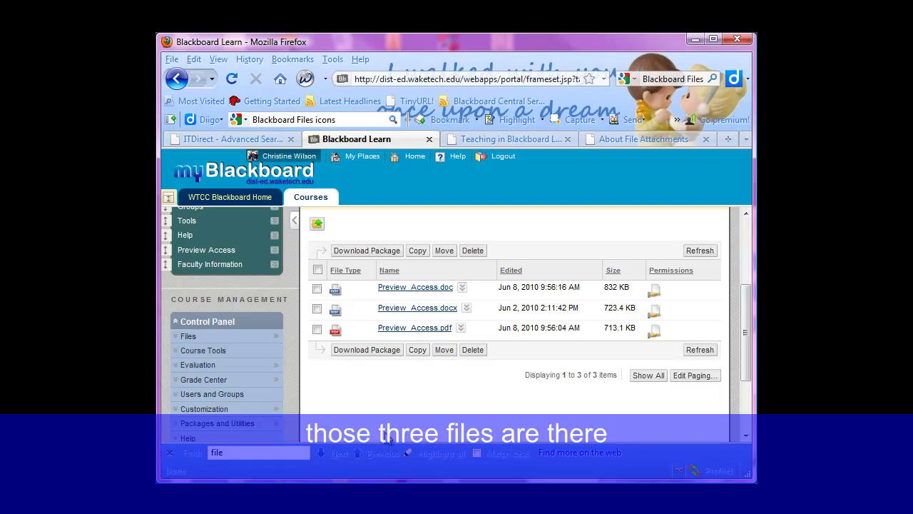
{"action": "scroll", "coordinate": [584, 400], "scroll_direction": "up", "scroll_amount": 2}
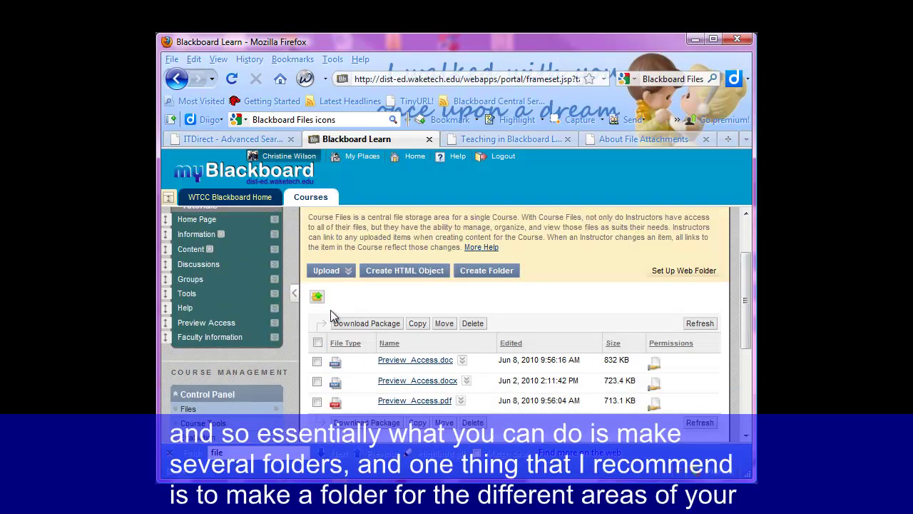
Go back up to the "Updated for 91" folder and look through its files and subfolders.
{"action": "left_click", "coordinate": [316, 298]}
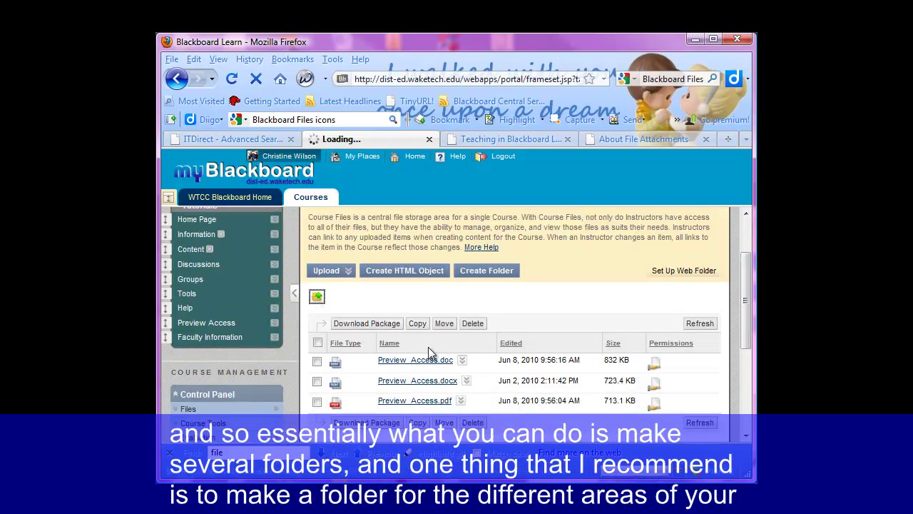
{"action": "scroll", "coordinate": [428, 349], "scroll_direction": "down", "scroll_amount": 2}
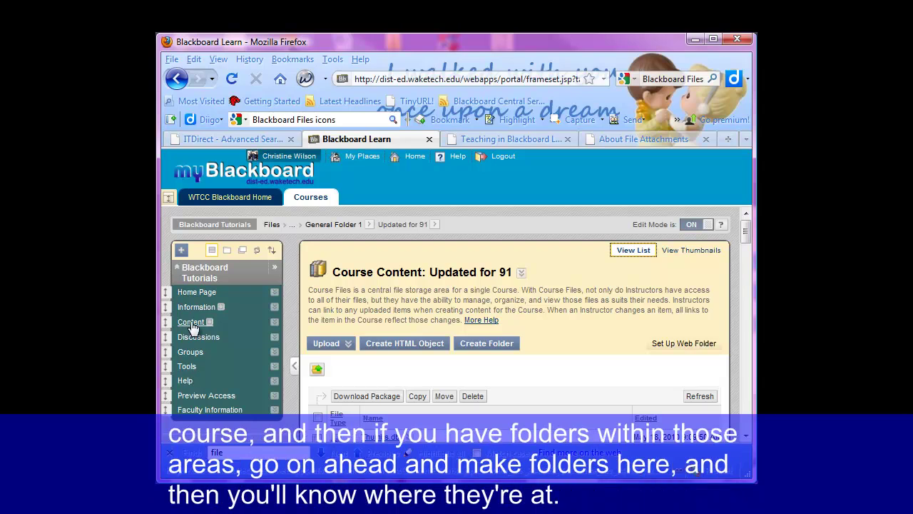
{"action": "scroll", "coordinate": [751, 241], "scroll_direction": "down", "scroll_amount": 5}
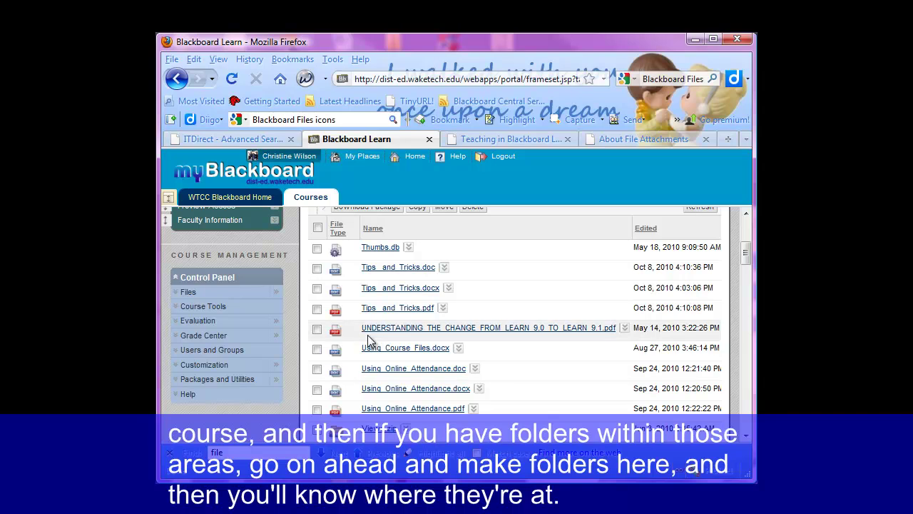
{"action": "scroll", "coordinate": [369, 341], "scroll_direction": "down", "scroll_amount": 2}
{"action": "left_click_drag", "start_coordinate": [741, 261], "coordinate": [745, 282]}
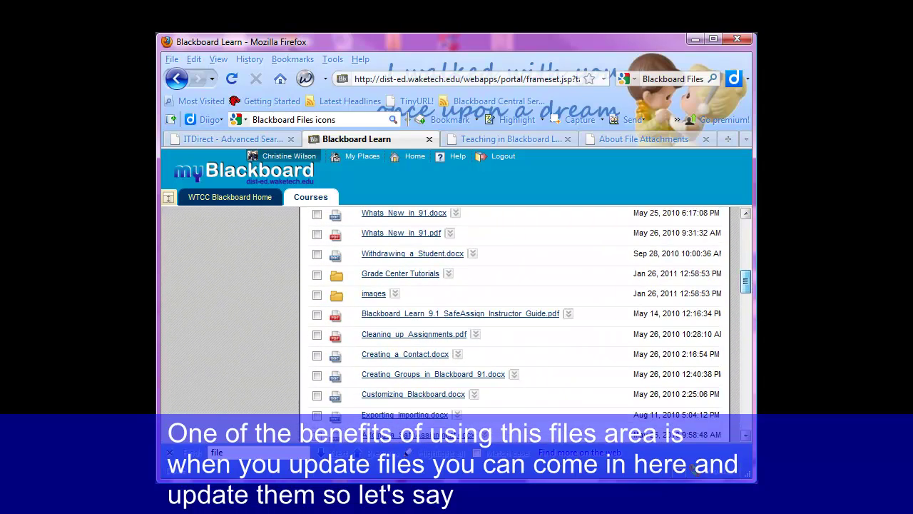
Overwrite Tips_ and_Tricks.doc with the Tips_ and_Tricks Word document from Distance Education, Blackboard 9 Tutorials, "Updated for 91" on drive E:.
{"action": "scroll", "coordinate": [349, 323], "scroll_direction": "up", "scroll_amount": 10}
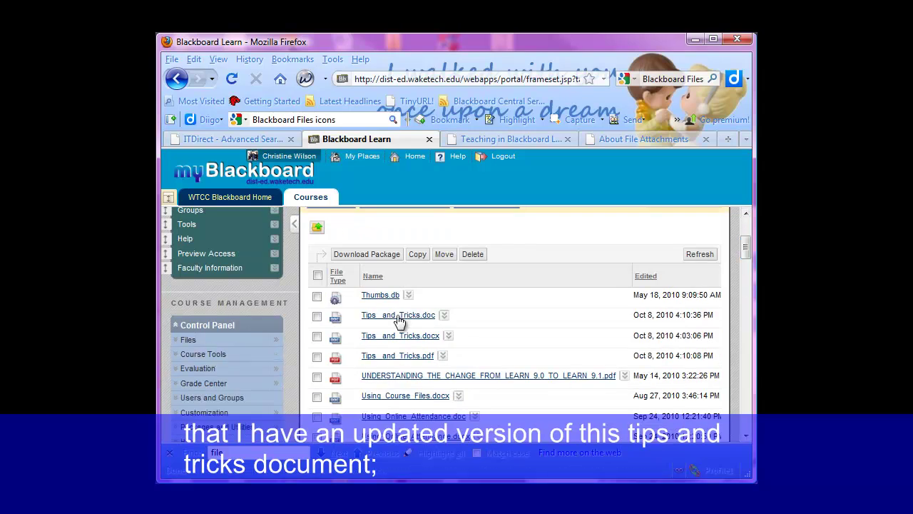
{"action": "left_click", "coordinate": [443, 315]}
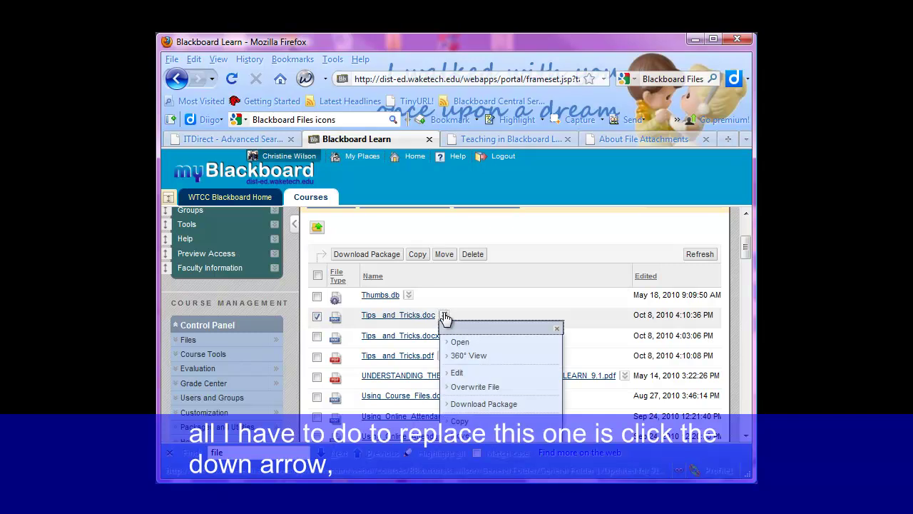
{"action": "left_click", "coordinate": [471, 387]}
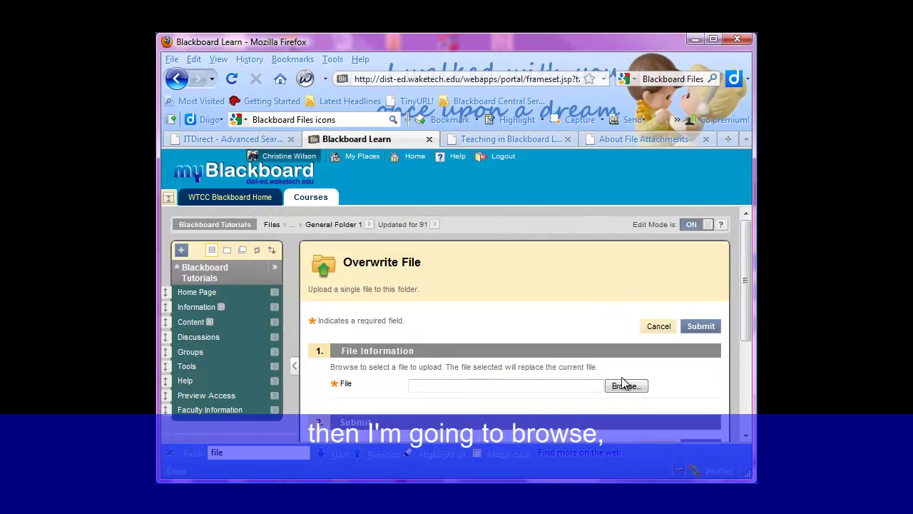
{"action": "left_click", "coordinate": [625, 385]}
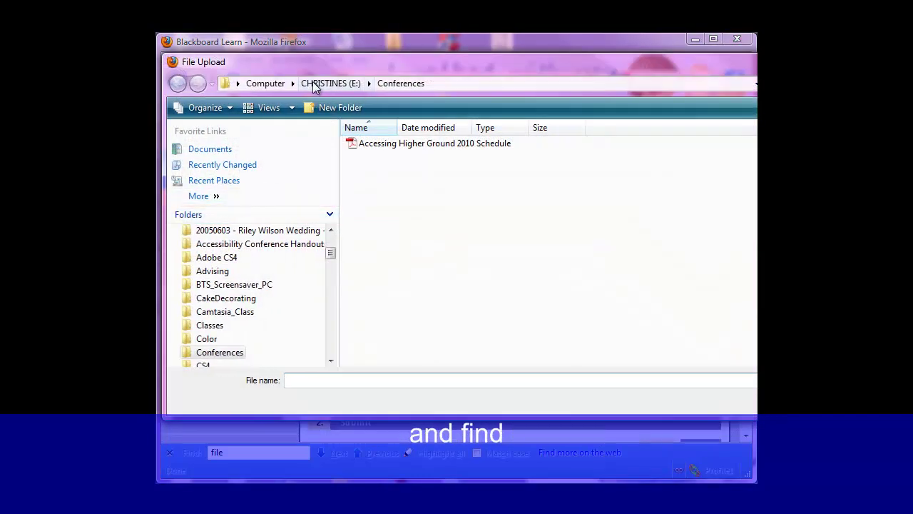
{"action": "left_click", "coordinate": [322, 84]}
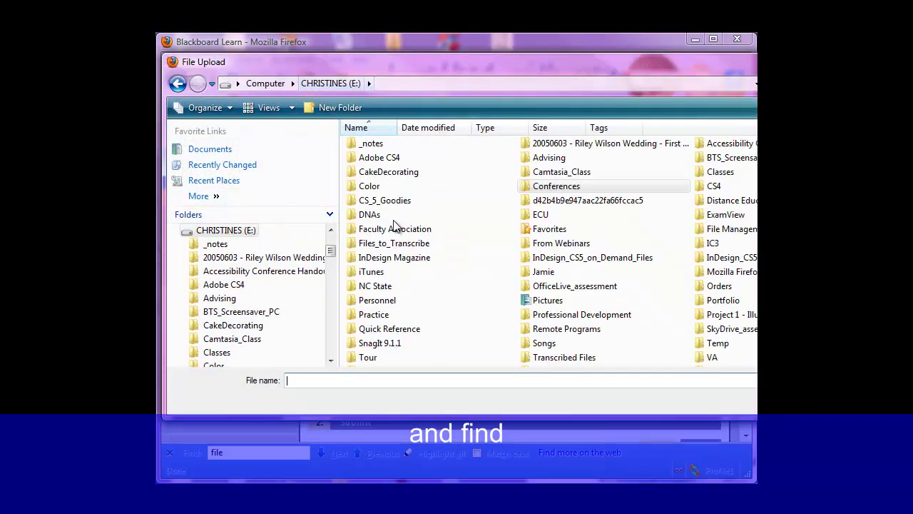
{"action": "double_click", "coordinate": [722, 204]}
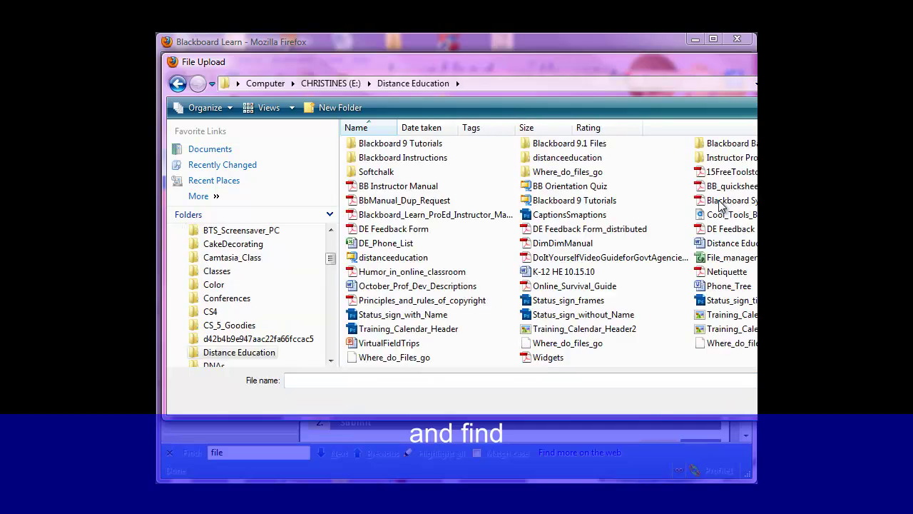
{"action": "double_click", "coordinate": [412, 145]}
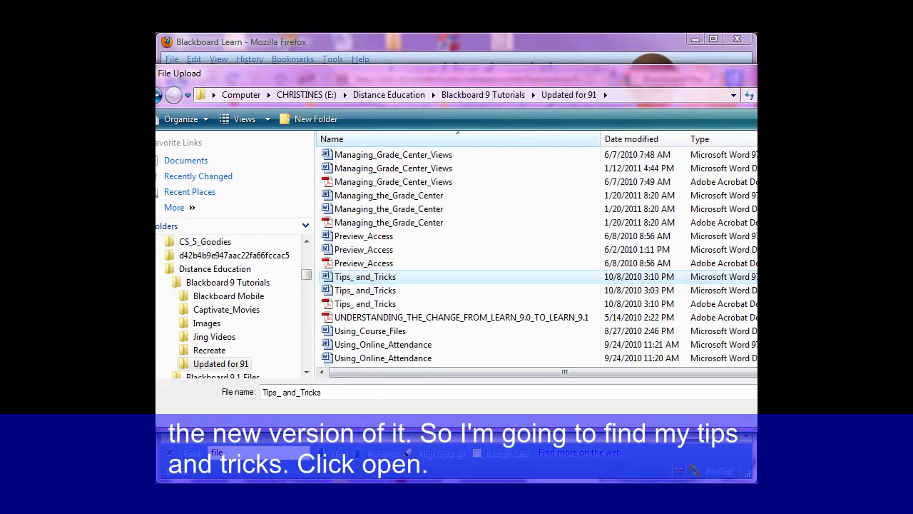
{"action": "key", "text": "Return"}
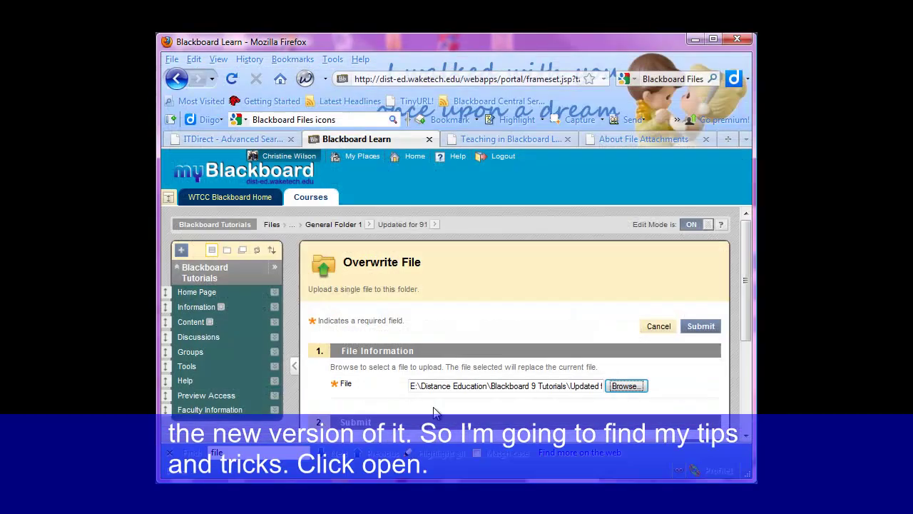
{"action": "scroll", "coordinate": [642, 335], "scroll_direction": "down", "scroll_amount": 2}
{"action": "left_click", "coordinate": [696, 300]}
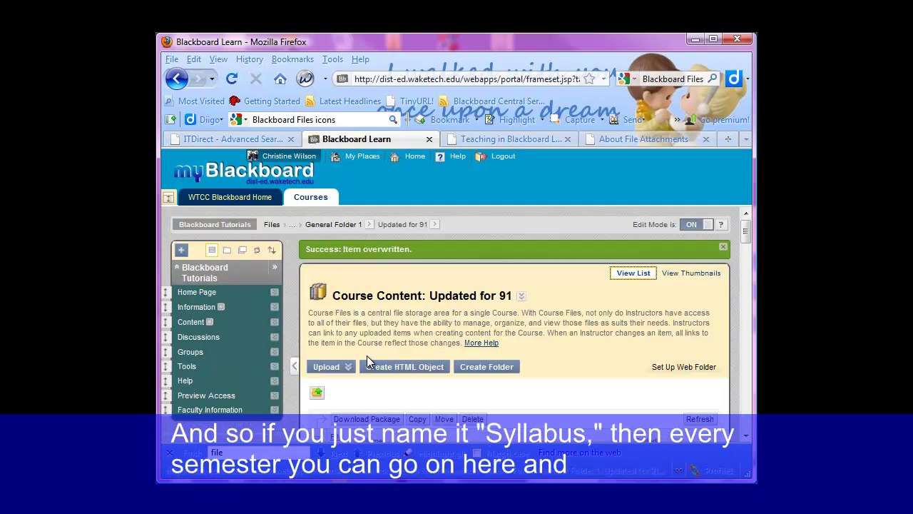
Look through the "Updated for 91" file list and examine the edited date of Tips_ and_Tricks.doc.
{"action": "scroll", "coordinate": [595, 380], "scroll_direction": "down", "scroll_amount": 4}
{"action": "scroll", "coordinate": [452, 385], "scroll_direction": "up", "scroll_amount": 3}
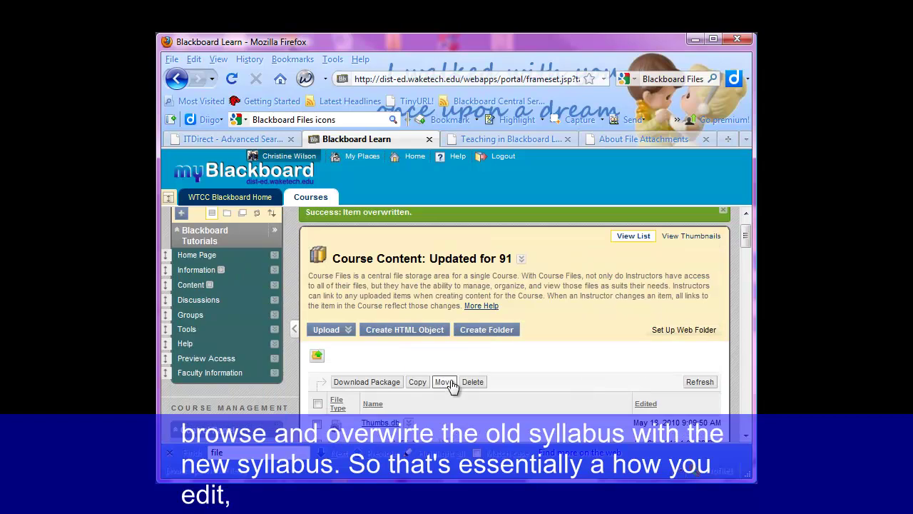
{"action": "scroll", "coordinate": [452, 385], "scroll_direction": "down", "scroll_amount": 3}
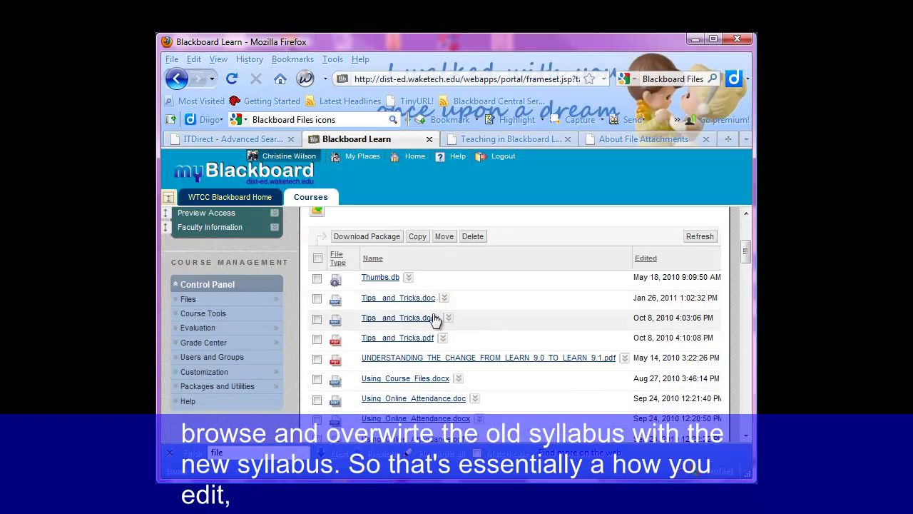
{"action": "scroll", "coordinate": [513, 375], "scroll_direction": "down", "scroll_amount": 2}
{"action": "scroll", "coordinate": [513, 373], "scroll_direction": "up", "scroll_amount": 2}
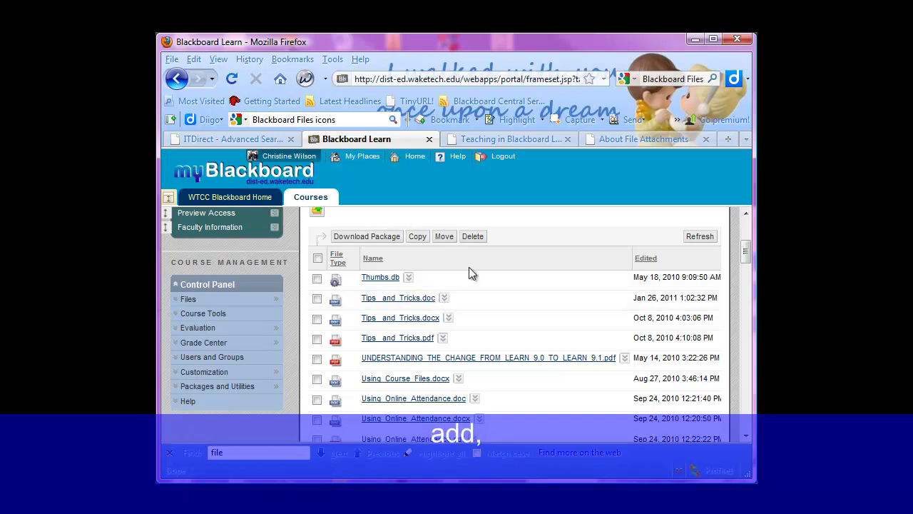
{"action": "scroll", "coordinate": [514, 365], "scroll_direction": "down", "scroll_amount": 8}
{"action": "scroll", "coordinate": [513, 359], "scroll_direction": "down", "scroll_amount": 3}
{"action": "scroll", "coordinate": [513, 358], "scroll_direction": "up", "scroll_amount": 7}
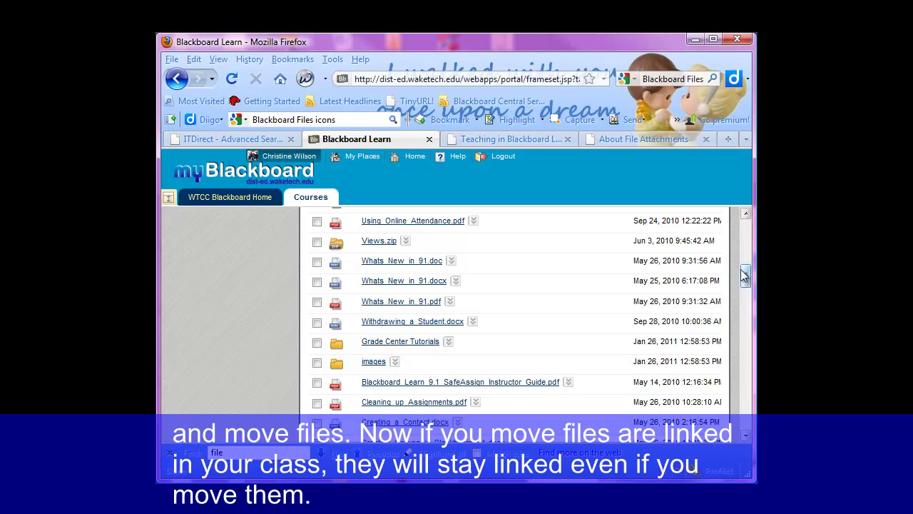
{"action": "left_click_drag", "start_coordinate": [744, 273], "coordinate": [744, 230]}
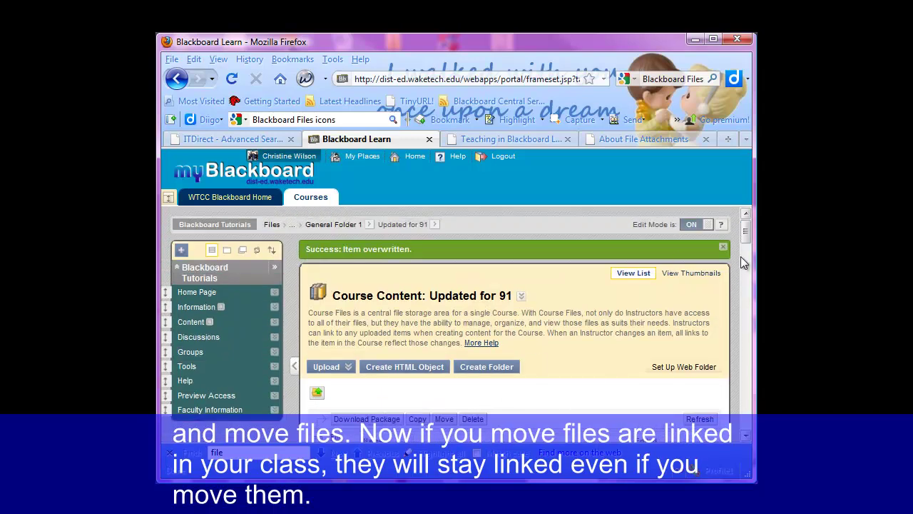
{"action": "scroll", "coordinate": [742, 266], "scroll_direction": "down", "scroll_amount": 5}
{"action": "scroll", "coordinate": [741, 266], "scroll_direction": "up", "scroll_amount": 1}
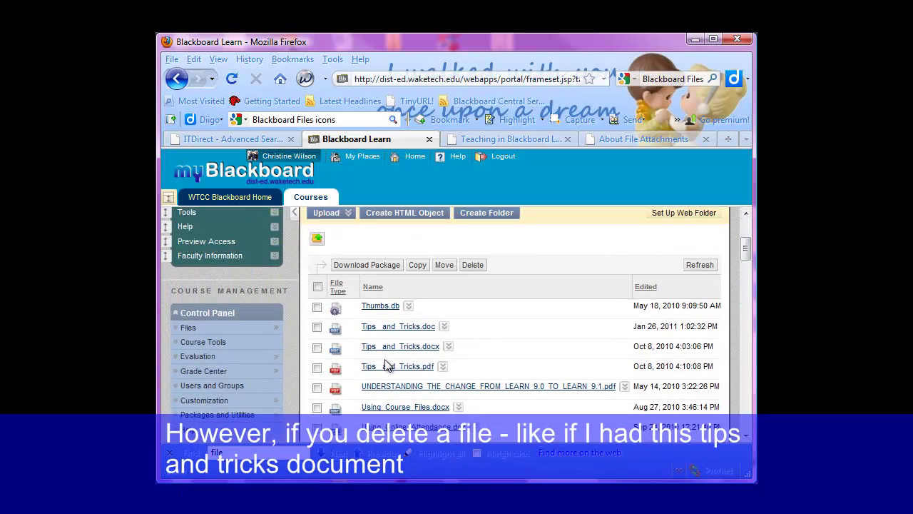
Examine the actions offered for Tips_ and_Tricks.doc, including its Delete option, without running any.
{"action": "left_click", "coordinate": [444, 327]}
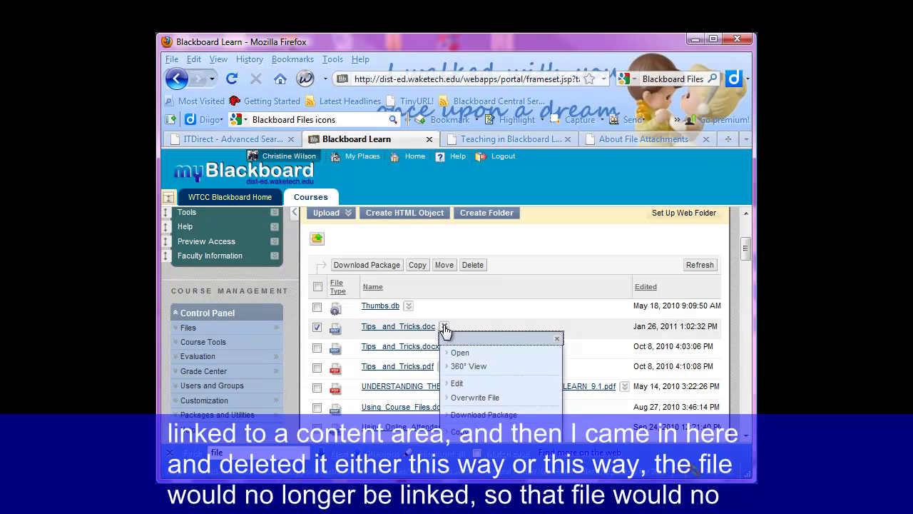
{"action": "scroll", "coordinate": [464, 421], "scroll_direction": "down", "scroll_amount": 2}
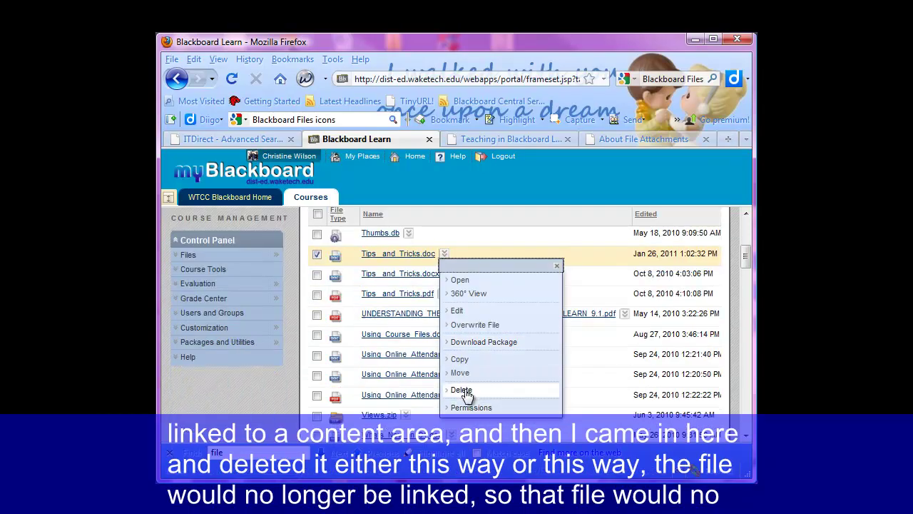
{"action": "scroll", "coordinate": [471, 389], "scroll_direction": "up", "scroll_amount": 2}
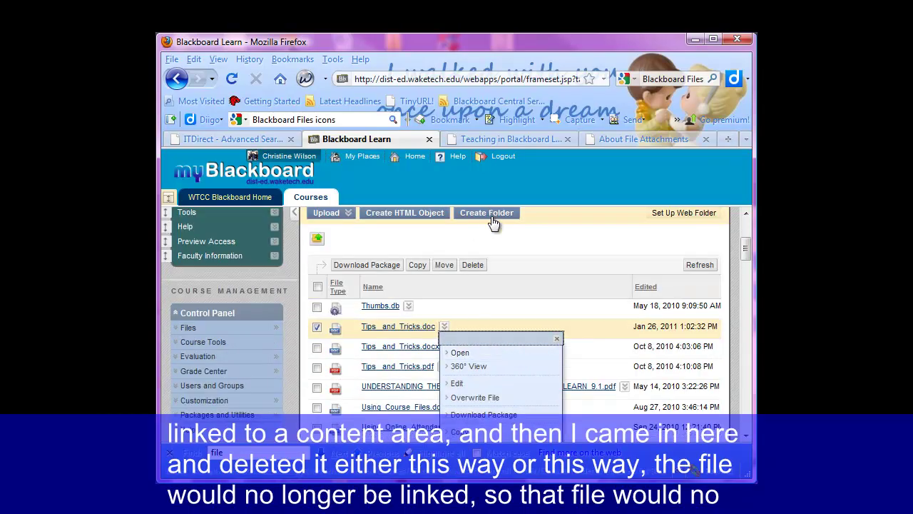
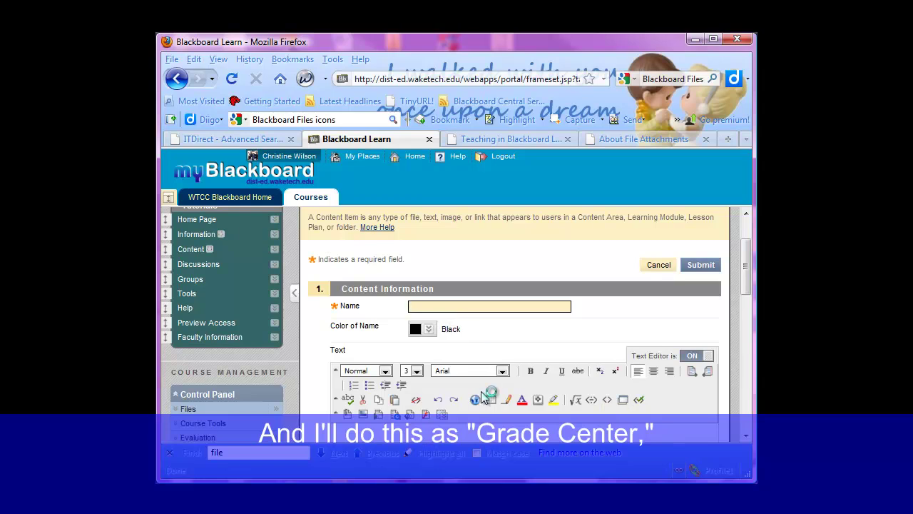
Name the new content item "Grade Center" and open the course file browser for its attachments.
{"action": "type", "text": "Grade Center"}
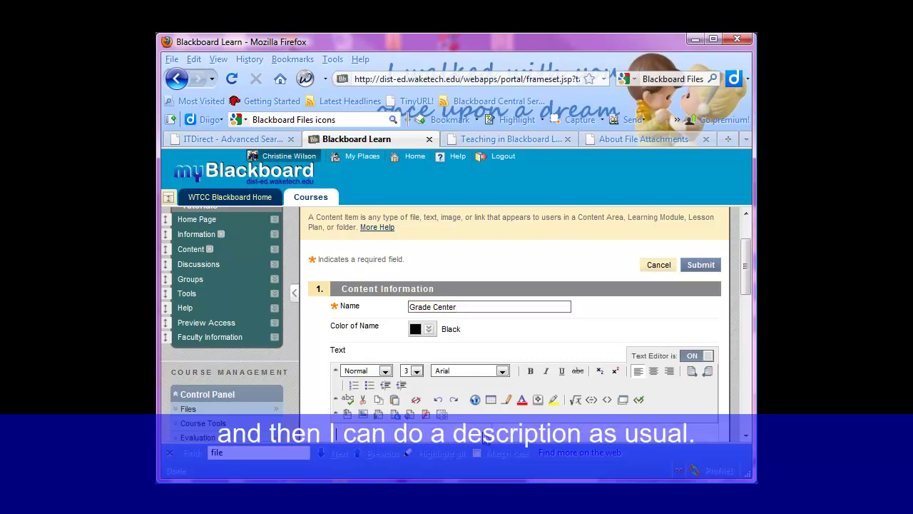
{"action": "scroll", "coordinate": [475, 305], "scroll_direction": "down", "scroll_amount": 5}
{"action": "scroll", "coordinate": [470, 314], "scroll_direction": "down", "scroll_amount": 5}
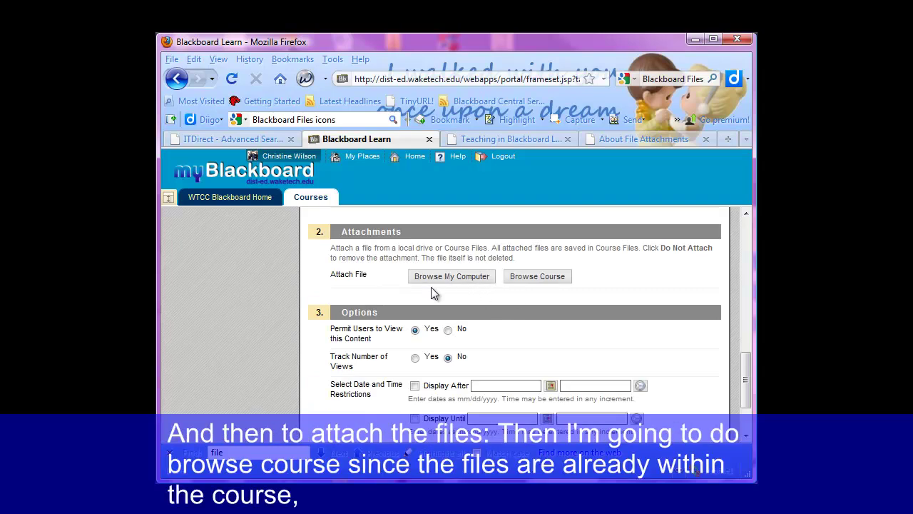
{"action": "scroll", "coordinate": [431, 287], "scroll_direction": "up", "scroll_amount": 3}
{"action": "left_click", "coordinate": [536, 422]}
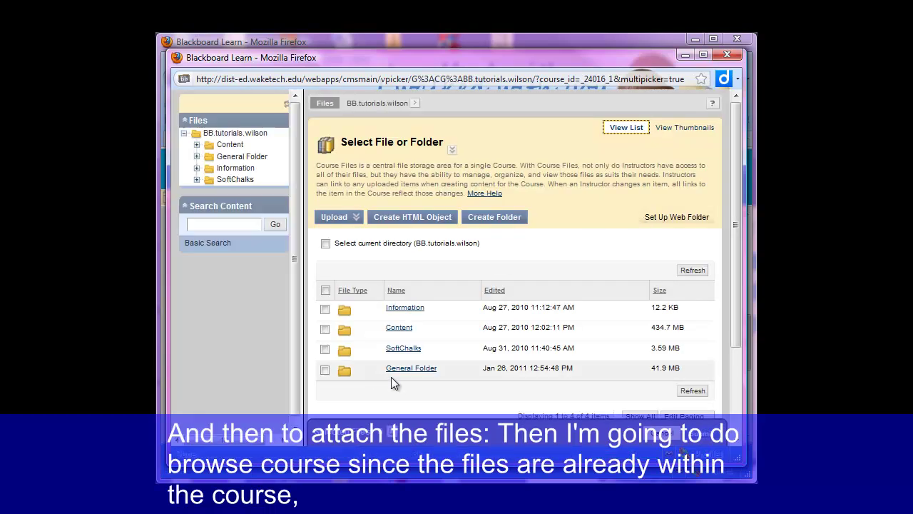
Browse through General Folder, General Folder 1 and "Updated for 91" to the Grade Center Tutorials folder.
{"action": "left_click", "coordinate": [412, 368]}
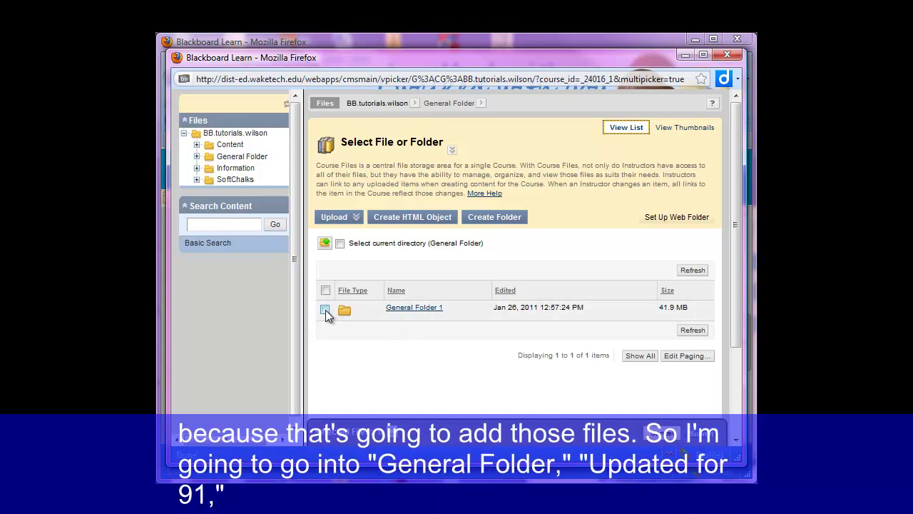
{"action": "left_click", "coordinate": [416, 308]}
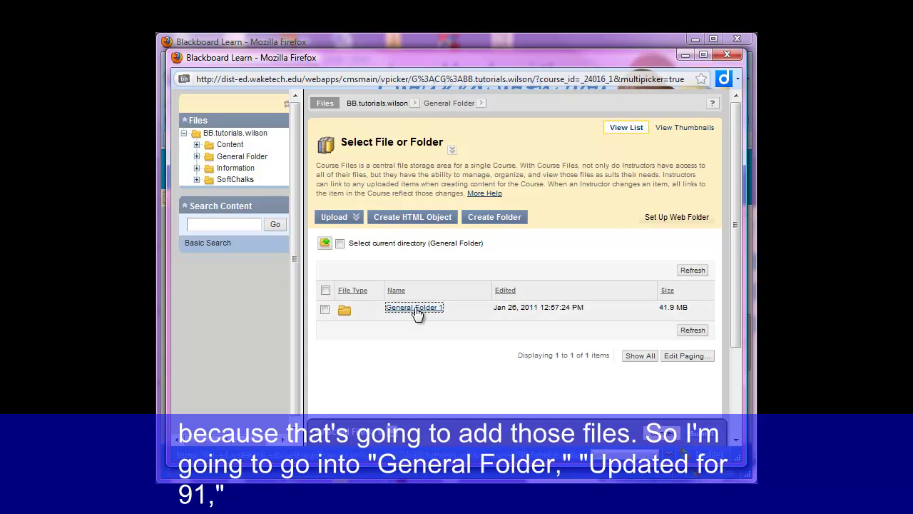
{"action": "left_click", "coordinate": [411, 329]}
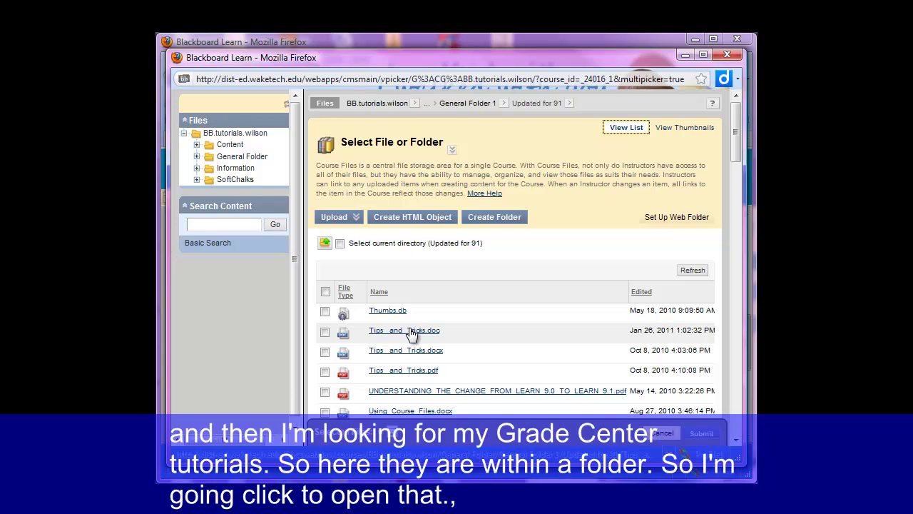
{"action": "scroll", "coordinate": [411, 332], "scroll_direction": "down", "scroll_amount": 3}
{"action": "scroll", "coordinate": [411, 333], "scroll_direction": "down", "scroll_amount": 3}
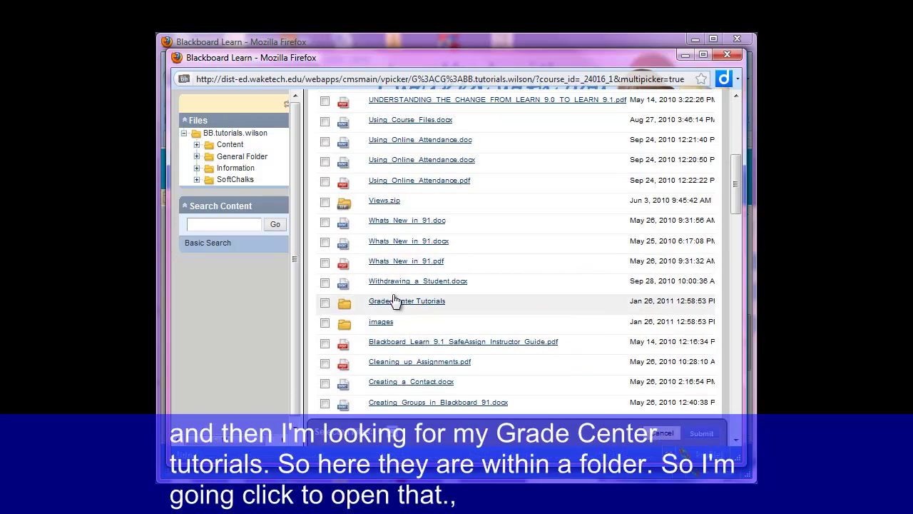
{"action": "left_click", "coordinate": [411, 303]}
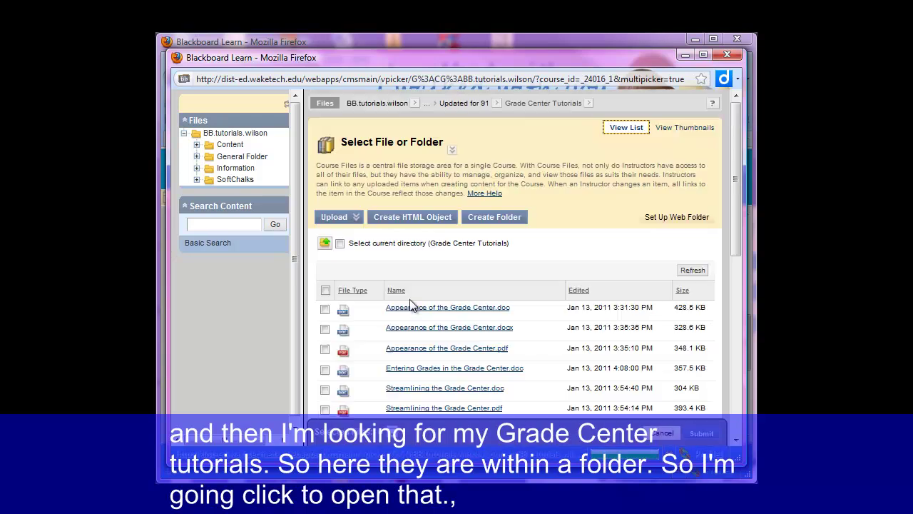
Select the first seven files individually, from Appearance of the Grade Center.doc through View One Student in the Grade Center.docx.
{"action": "left_click", "coordinate": [326, 309]}
{"action": "left_click", "coordinate": [325, 329]}
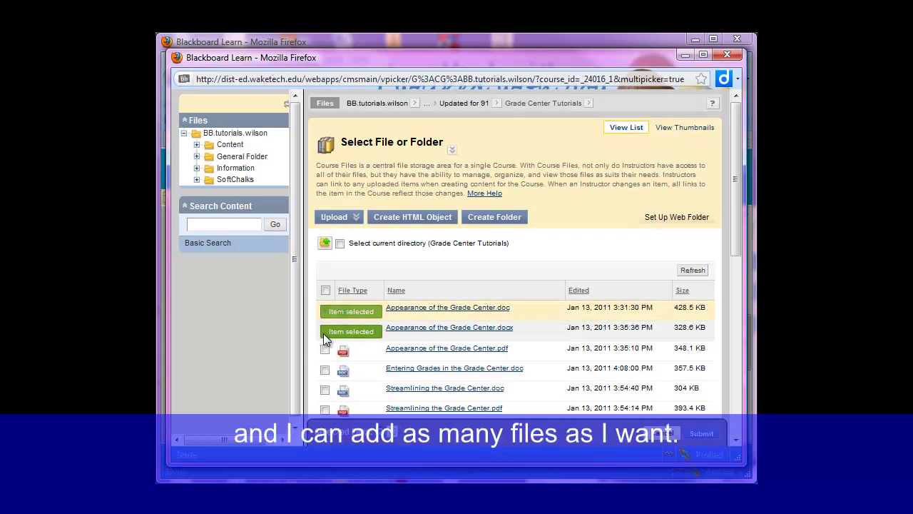
{"action": "left_click", "coordinate": [325, 349]}
{"action": "left_click", "coordinate": [325, 368]}
{"action": "left_click", "coordinate": [325, 388]}
{"action": "left_click", "coordinate": [324, 408]}
{"action": "scroll", "coordinate": [485, 347], "scroll_direction": "down", "scroll_amount": 2}
{"action": "scroll", "coordinate": [483, 346], "scroll_direction": "down", "scroll_amount": 2}
{"action": "left_click", "coordinate": [325, 284]}
{"action": "scroll", "coordinate": [456, 358], "scroll_direction": "down", "scroll_amount": 4}
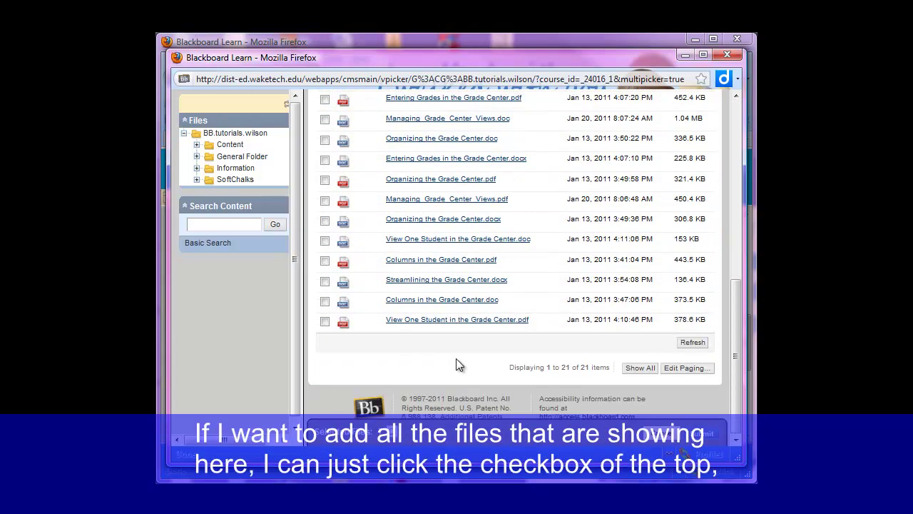
Select all files in the Grade Center Tutorials folder at once and attach them to the content item.
{"action": "scroll", "coordinate": [342, 363], "scroll_direction": "up", "scroll_amount": 8}
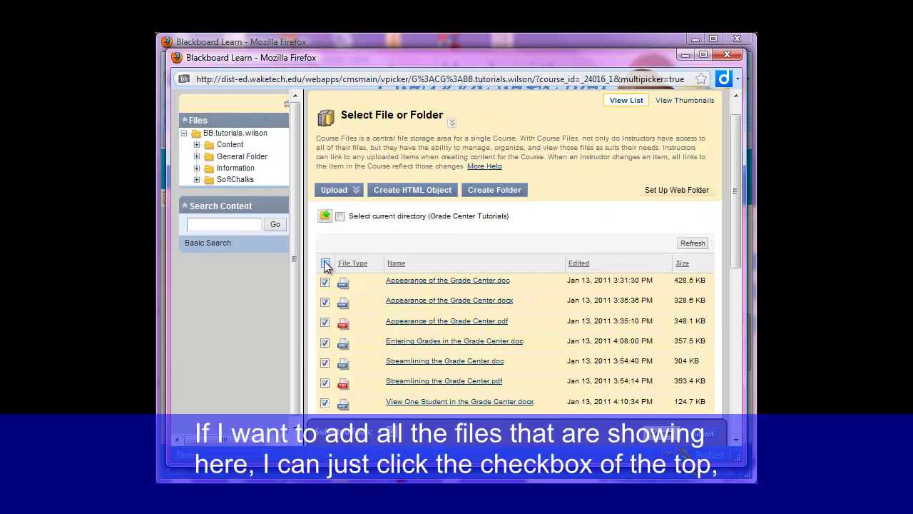
{"action": "left_click", "coordinate": [325, 264]}
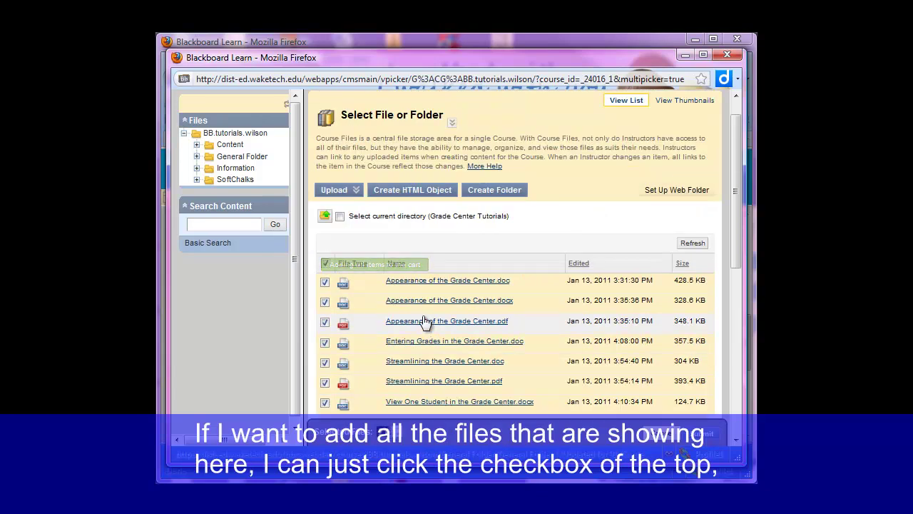
{"action": "scroll", "coordinate": [423, 315], "scroll_direction": "down", "scroll_amount": 5}
{"action": "scroll", "coordinate": [493, 186], "scroll_direction": "up", "scroll_amount": 2}
{"action": "scroll", "coordinate": [495, 214], "scroll_direction": "down", "scroll_amount": 2}
{"action": "scroll", "coordinate": [512, 264], "scroll_direction": "up", "scroll_amount": 7}
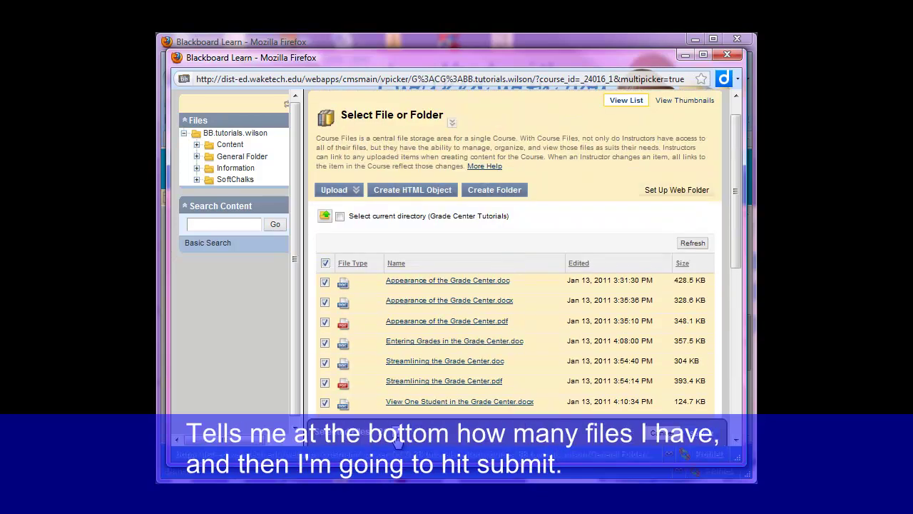
{"action": "left_click", "coordinate": [705, 435]}
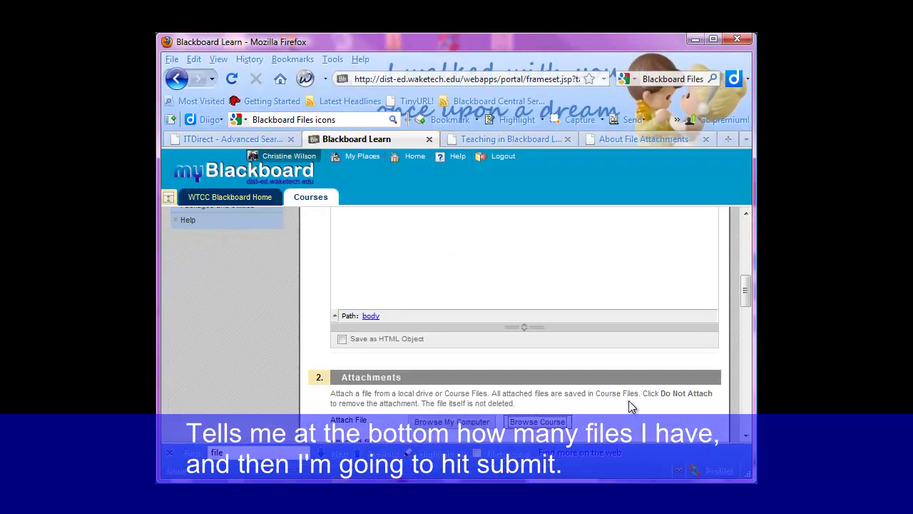
Look through the attached files and their link names, including the editable name for Managing_Grade_Center_Views.docx.
{"action": "scroll", "coordinate": [628, 400], "scroll_direction": "down", "scroll_amount": 4}
{"action": "scroll", "coordinate": [631, 396], "scroll_direction": "down", "scroll_amount": 4}
{"action": "scroll", "coordinate": [623, 307], "scroll_direction": "up", "scroll_amount": 2}
{"action": "scroll", "coordinate": [556, 325], "scroll_direction": "down", "scroll_amount": 8}
{"action": "scroll", "coordinate": [569, 381], "scroll_direction": "down", "scroll_amount": 2}
{"action": "scroll", "coordinate": [568, 380], "scroll_direction": "up", "scroll_amount": 2}
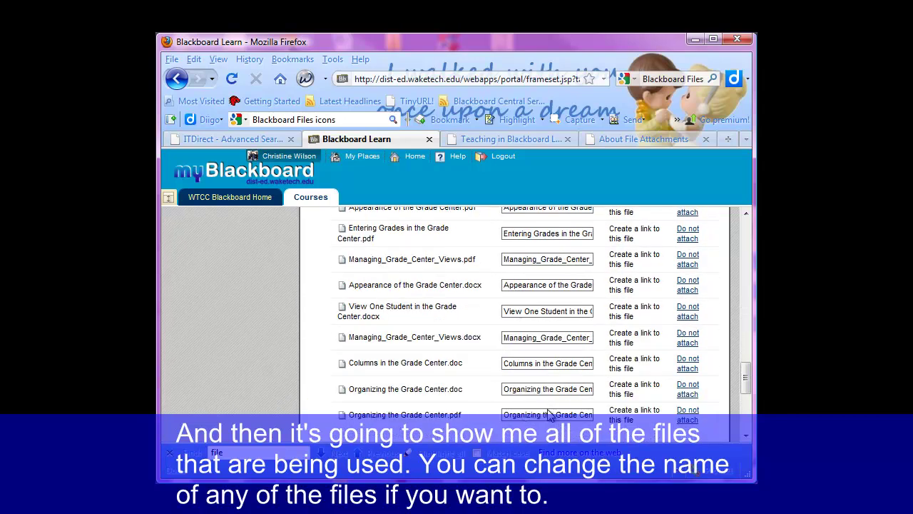
{"action": "left_click", "coordinate": [548, 333]}
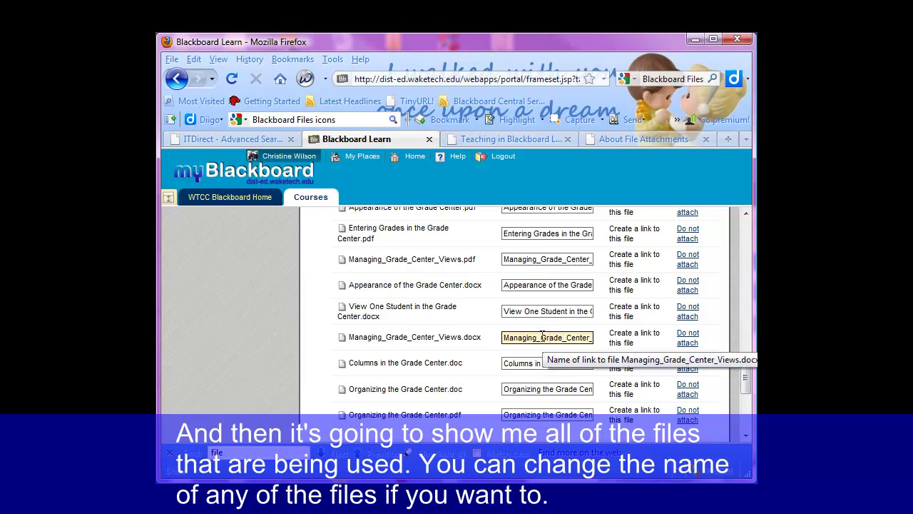
{"action": "scroll", "coordinate": [649, 357], "scroll_direction": "down", "scroll_amount": 2}
{"action": "scroll", "coordinate": [651, 357], "scroll_direction": "up", "scroll_amount": 3}
Check that users are permitted to view the content and submit the Grade Center item.
{"action": "scroll", "coordinate": [650, 356], "scroll_direction": "down", "scroll_amount": 5}
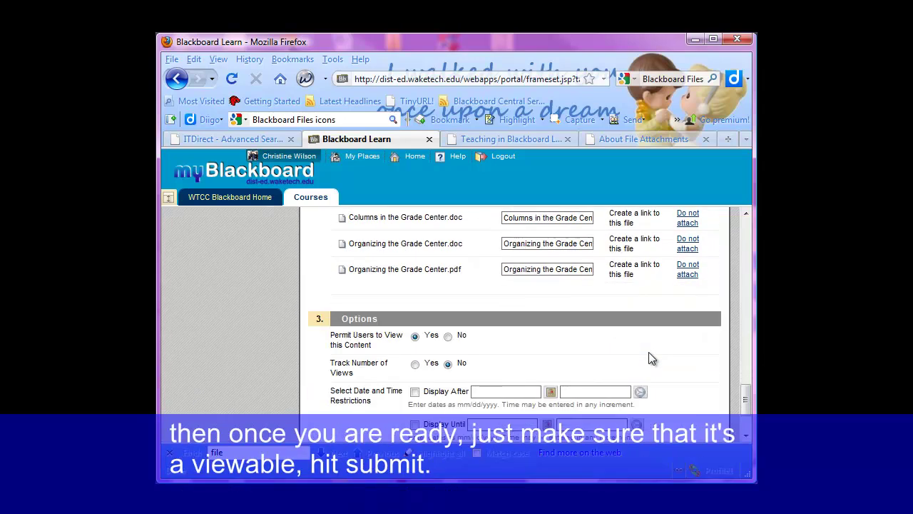
{"action": "scroll", "coordinate": [518, 376], "scroll_direction": "down", "scroll_amount": 2}
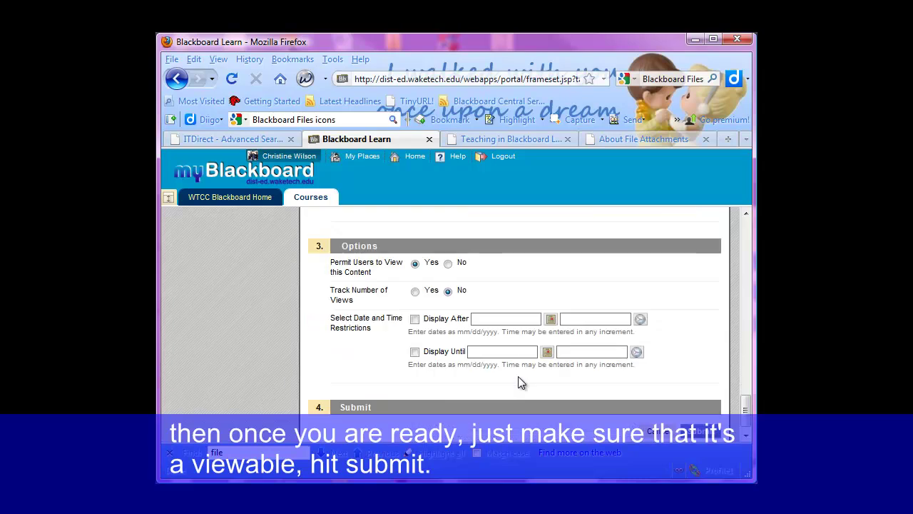
{"action": "left_click", "coordinate": [702, 418]}
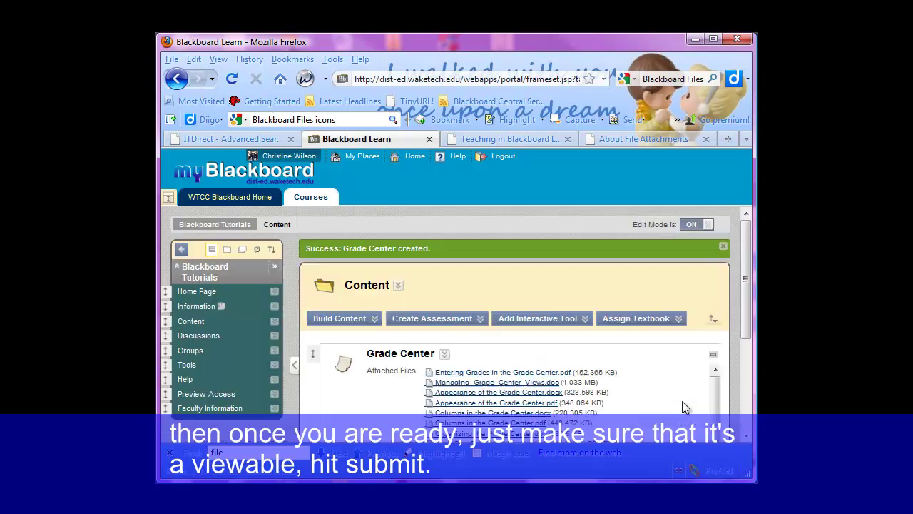
Look over the Grade Center item in the Content area and its list of attached files.
{"action": "scroll", "coordinate": [642, 364], "scroll_direction": "down", "scroll_amount": 4}
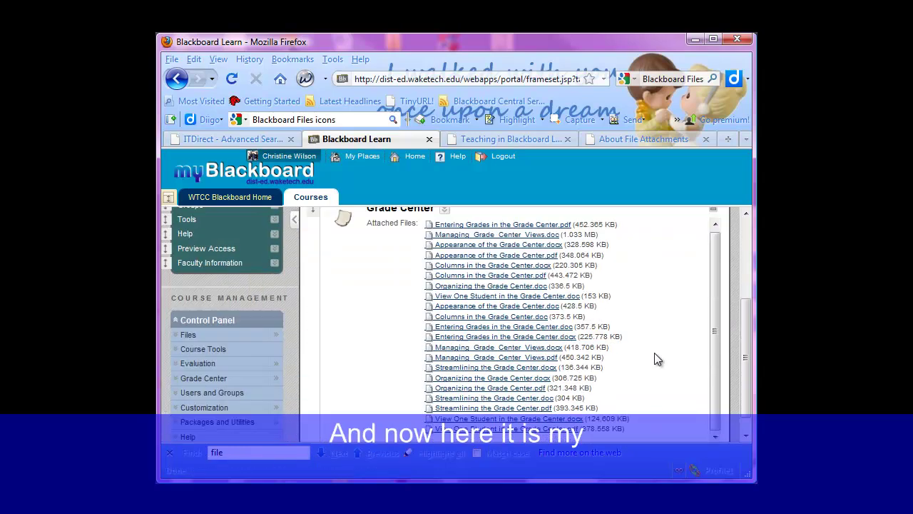
{"action": "scroll", "coordinate": [654, 352], "scroll_direction": "up", "scroll_amount": 3}
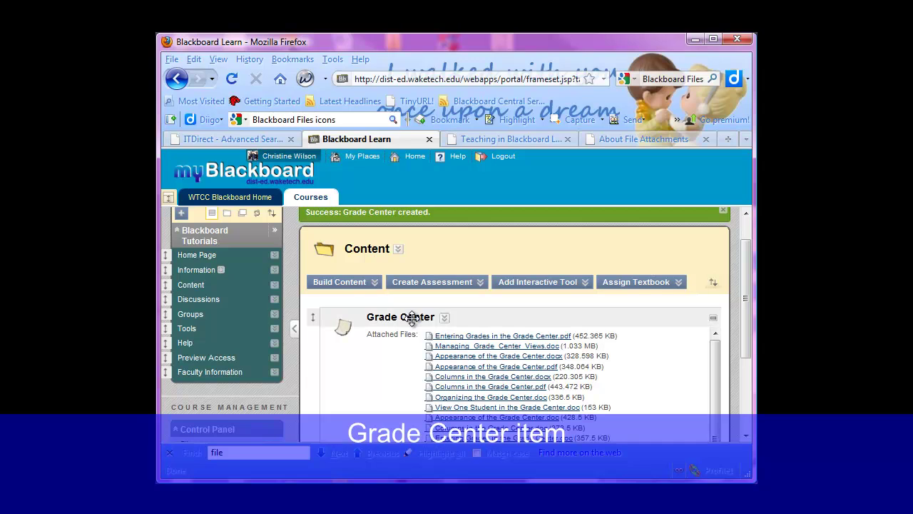
{"action": "left_click_drag", "start_coordinate": [747, 325], "coordinate": [746, 406]}
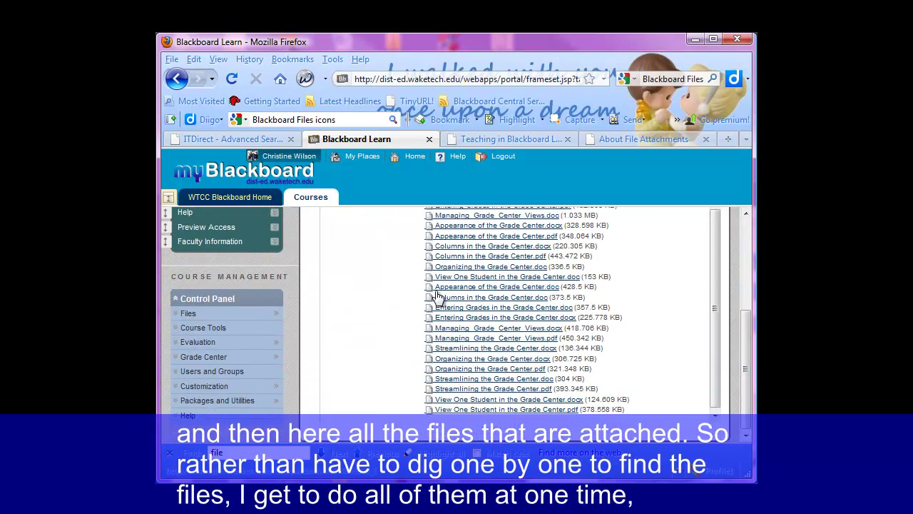
{"action": "scroll", "coordinate": [562, 370], "scroll_direction": "down", "scroll_amount": 2}
{"action": "scroll", "coordinate": [561, 369], "scroll_direction": "up", "scroll_amount": 1}
Return to the course files and go through General Folder, General Folder 1 and "Updated for 91" into Grade Center Tutorials.
{"action": "left_click", "coordinate": [189, 313]}
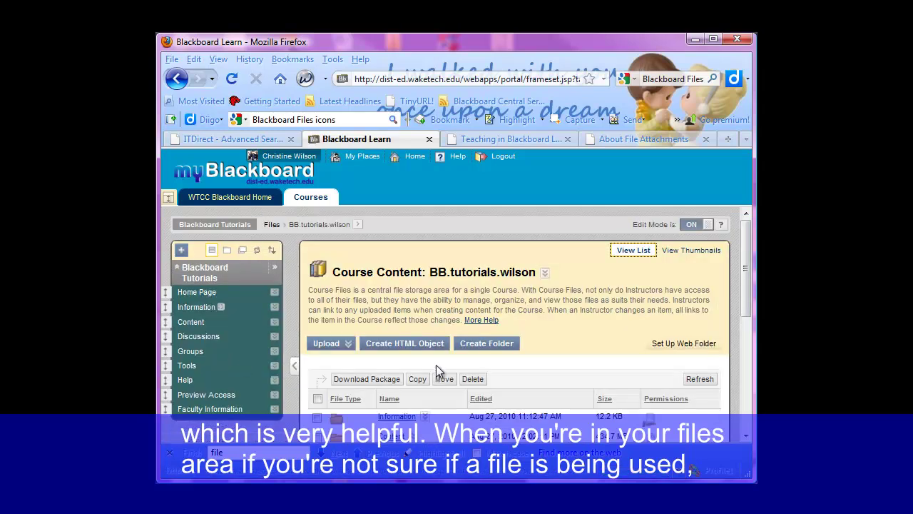
{"action": "scroll", "coordinate": [435, 364], "scroll_direction": "down", "scroll_amount": 3}
{"action": "scroll", "coordinate": [436, 364], "scroll_direction": "down", "scroll_amount": 2}
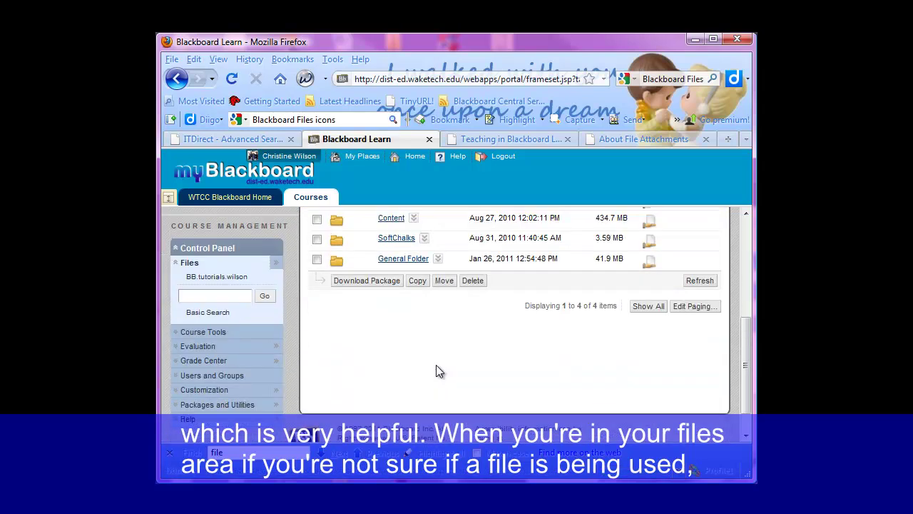
{"action": "left_click", "coordinate": [401, 258]}
{"action": "scroll", "coordinate": [454, 295], "scroll_direction": "down", "scroll_amount": 4}
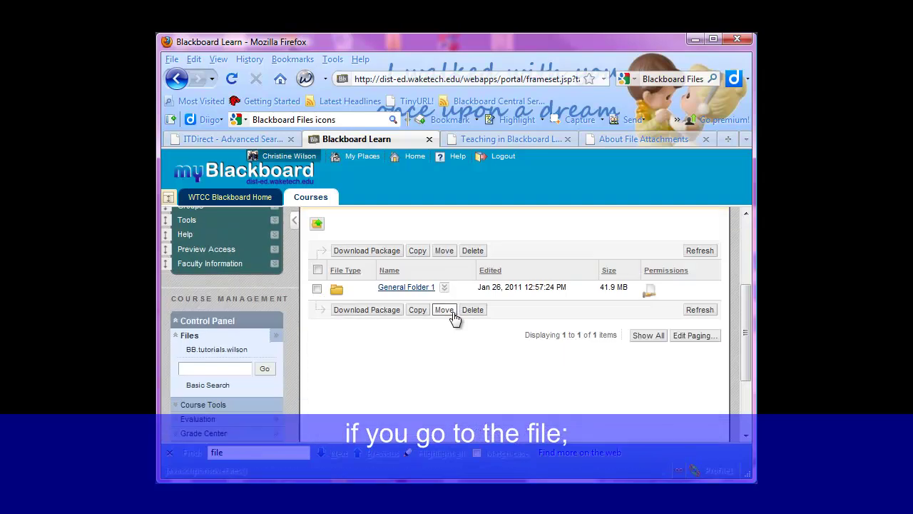
{"action": "left_click", "coordinate": [402, 292]}
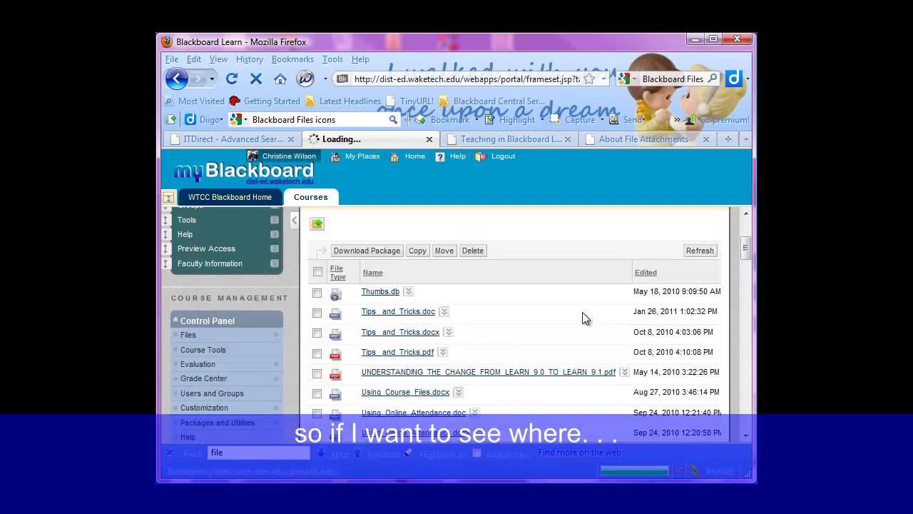
{"action": "scroll", "coordinate": [571, 300], "scroll_direction": "down", "scroll_amount": 6}
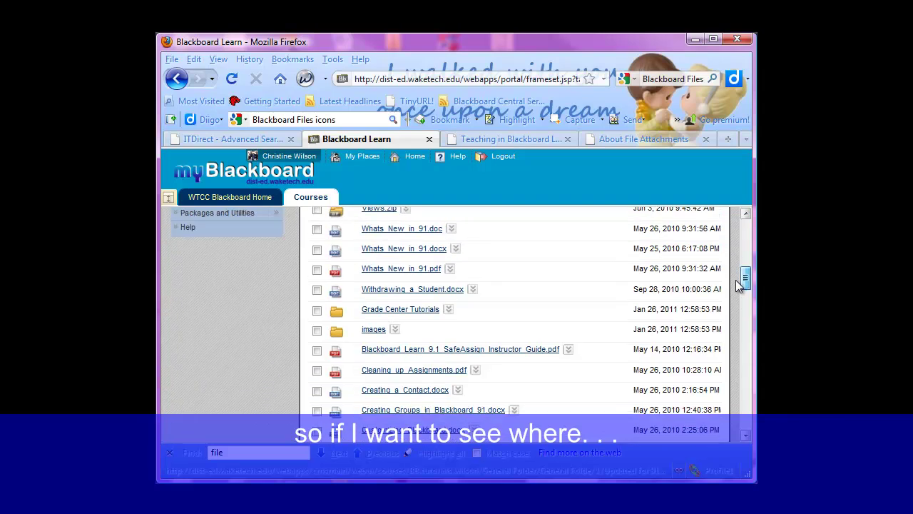
{"action": "left_click", "coordinate": [391, 309]}
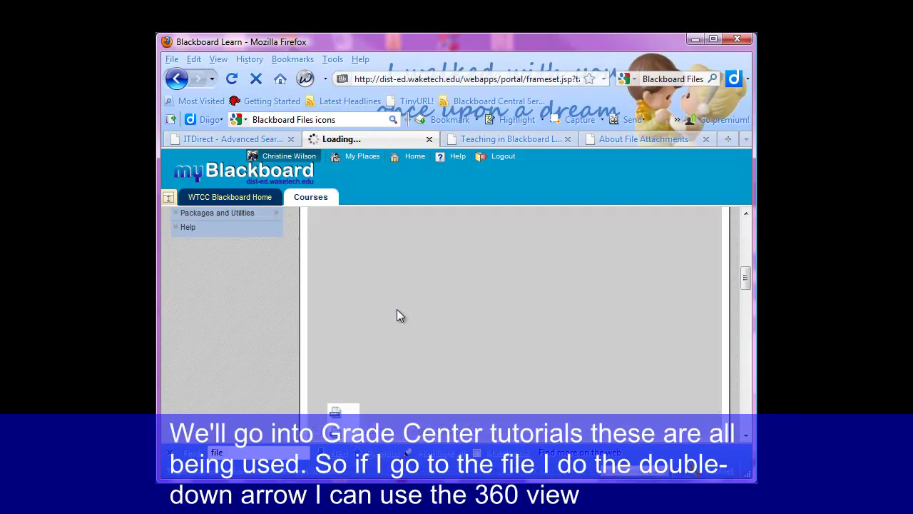
Open the 360° View of Appearance of the Grade Center.doc to see where the file is used.
{"action": "scroll", "coordinate": [386, 395], "scroll_direction": "down", "scroll_amount": 4}
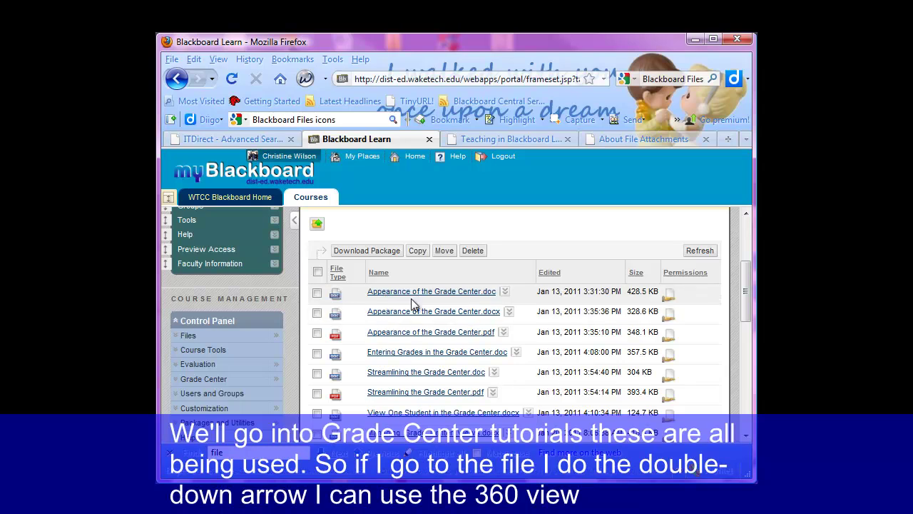
{"action": "left_click", "coordinate": [505, 292]}
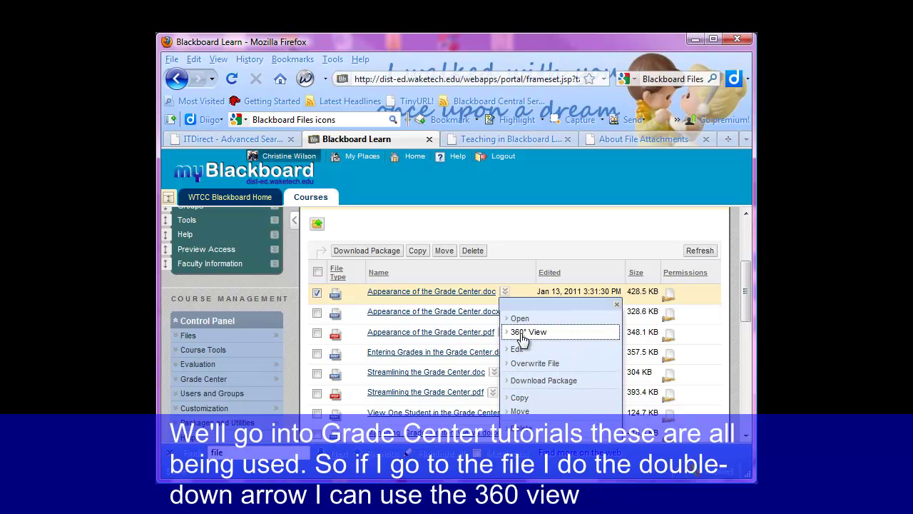
{"action": "left_click", "coordinate": [521, 334]}
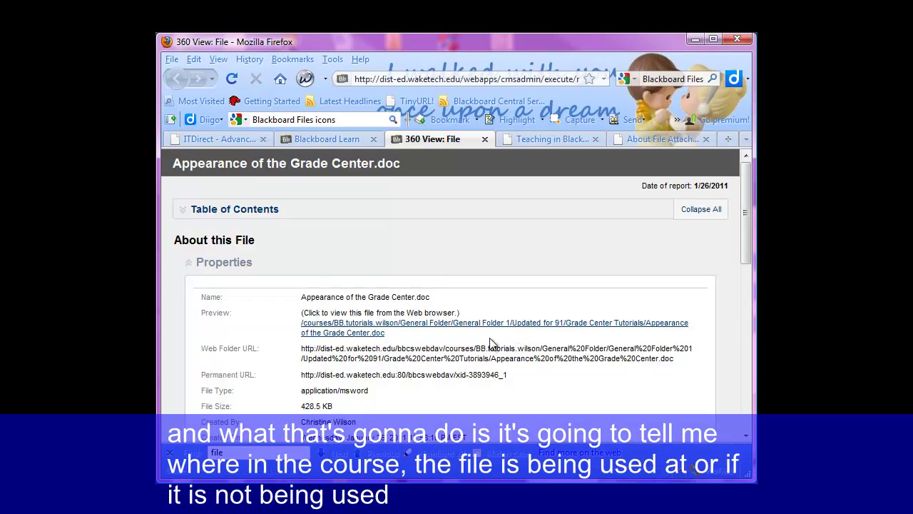
Check the Links section of the 360° View for Appearance of the Grade Center.doc and close the report.
{"action": "left_click_drag", "start_coordinate": [745, 239], "coordinate": [745, 398]}
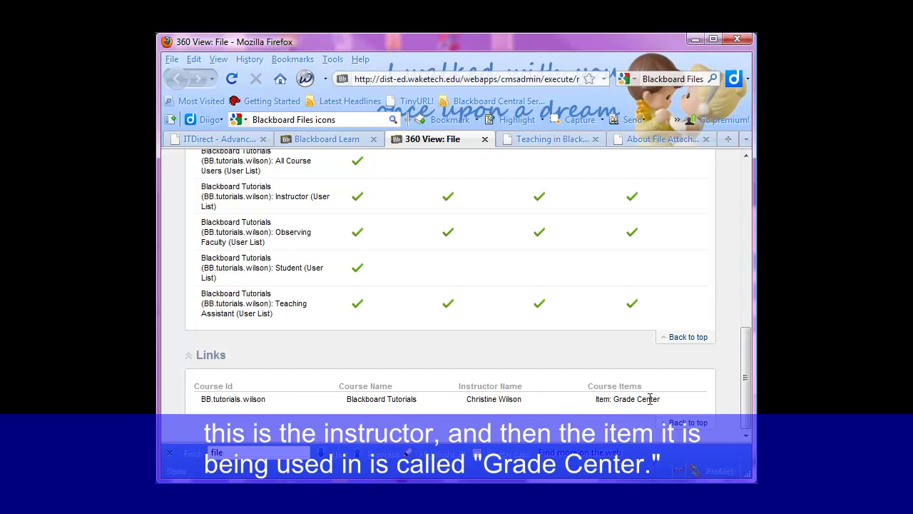
{"action": "scroll", "coordinate": [650, 399], "scroll_direction": "up", "scroll_amount": 15}
{"action": "left_click", "coordinate": [484, 139]}
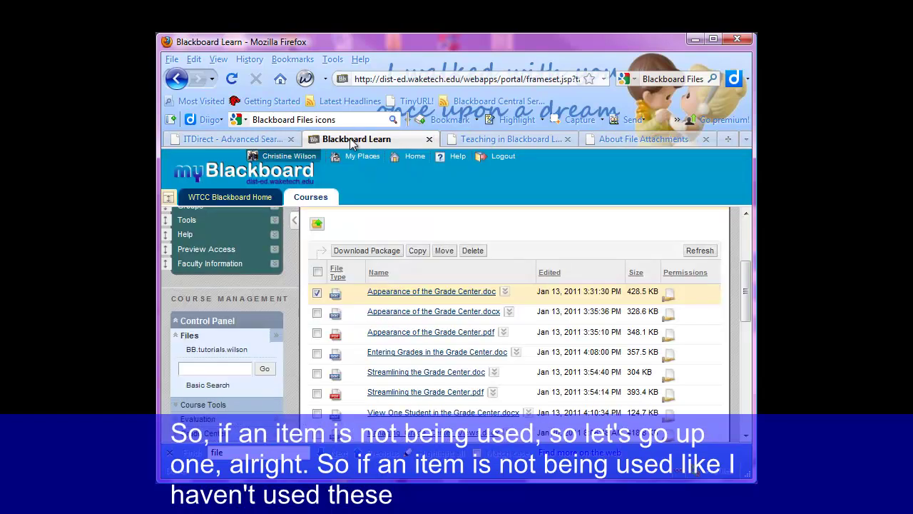
Go up one level from Grade Center Tutorials to the "Updated for 91" folder and find the Tips_ and_Tricks documents.
{"action": "scroll", "coordinate": [389, 358], "scroll_direction": "down", "scroll_amount": 3}
{"action": "scroll", "coordinate": [311, 259], "scroll_direction": "up", "scroll_amount": 5}
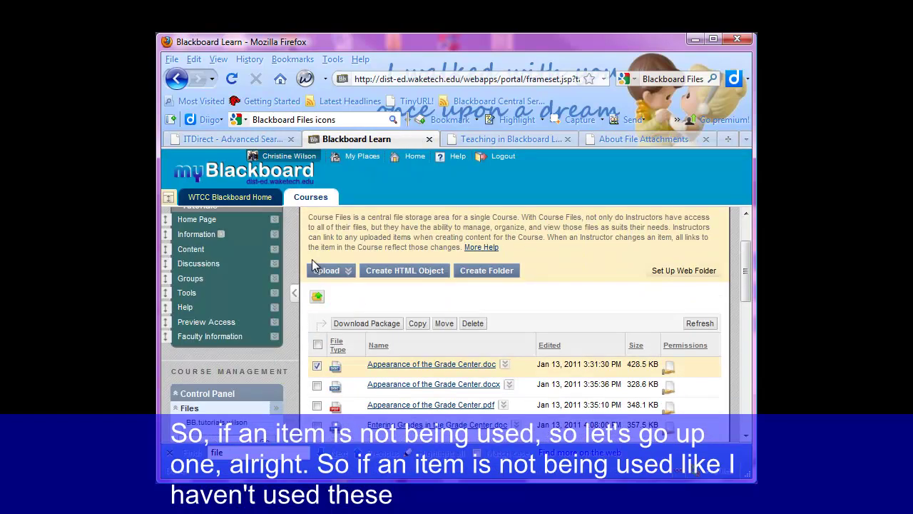
{"action": "left_click", "coordinate": [316, 296]}
{"action": "scroll", "coordinate": [405, 346], "scroll_direction": "down", "scroll_amount": 3}
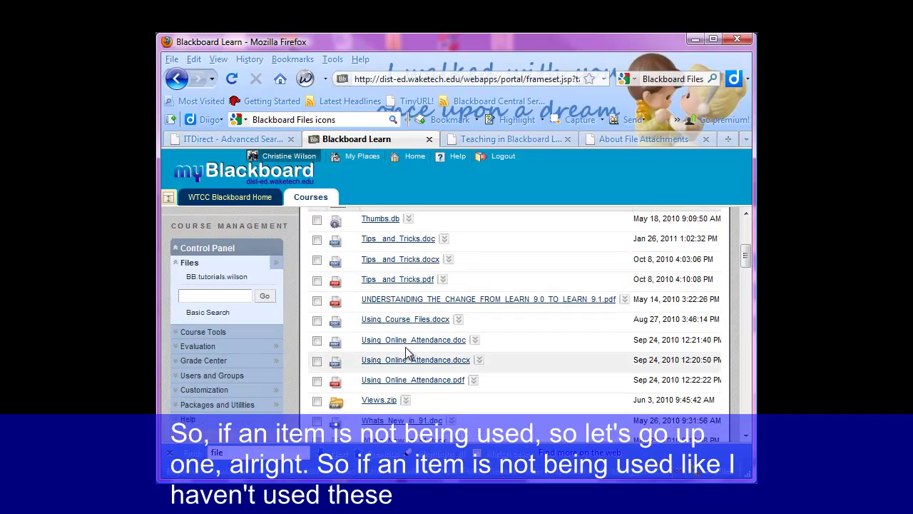
Open the 360° View of Tips_ and_Tricks.docx and check its properties and Links section for course use.
{"action": "left_click", "coordinate": [447, 259]}
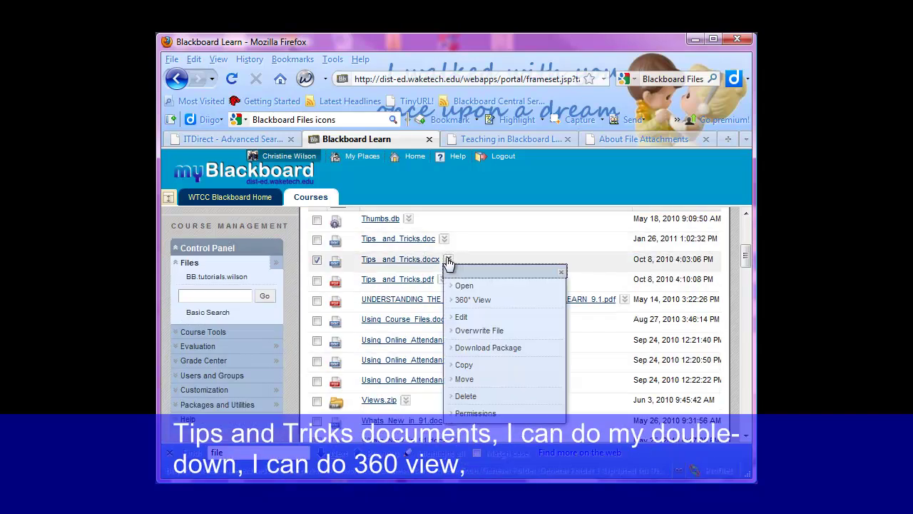
{"action": "left_click", "coordinate": [470, 301]}
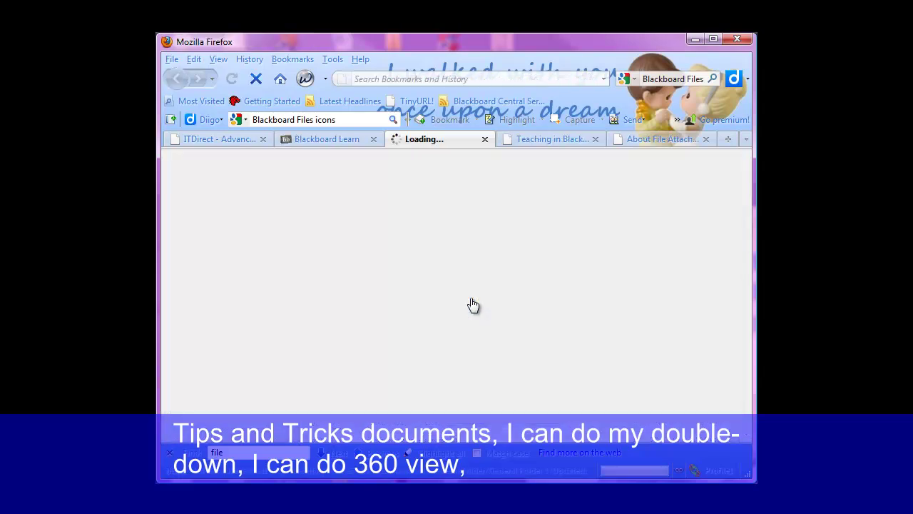
{"action": "scroll", "coordinate": [395, 365], "scroll_direction": "down", "scroll_amount": 10}
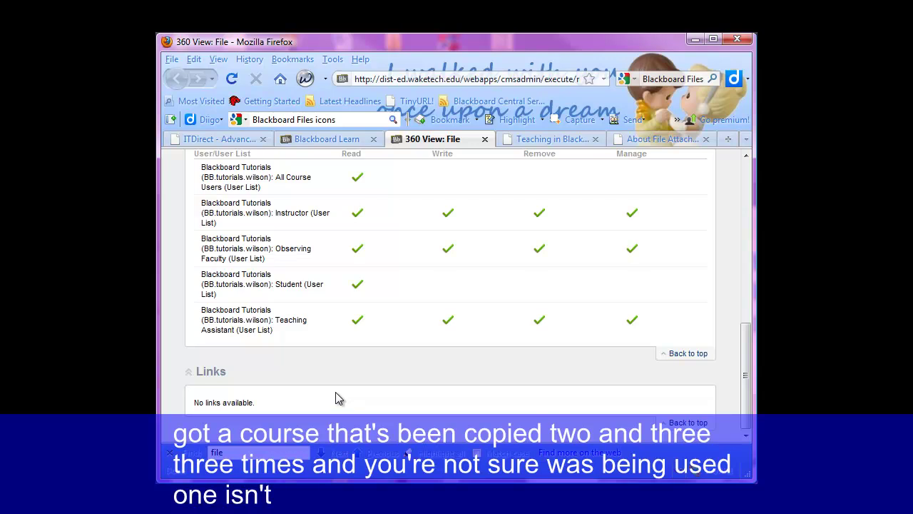
{"action": "scroll", "coordinate": [328, 393], "scroll_direction": "up", "scroll_amount": 10}
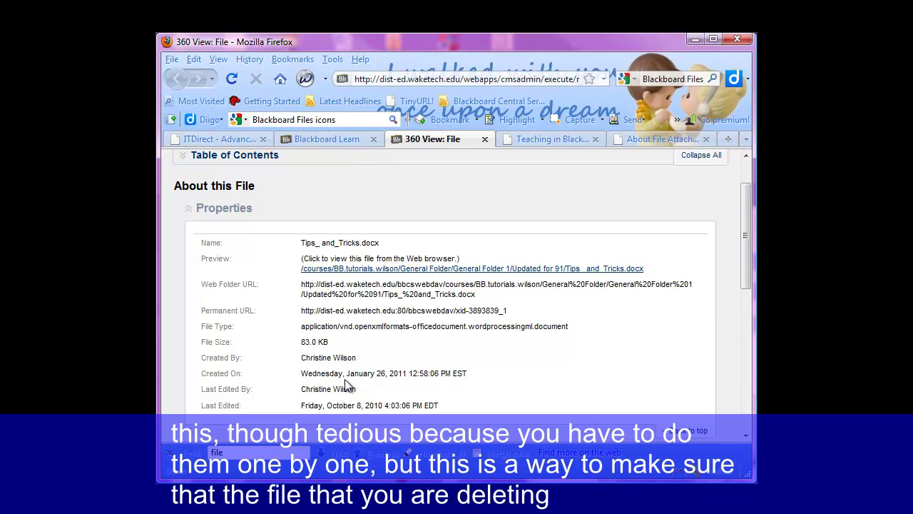
{"action": "scroll", "coordinate": [349, 395], "scroll_direction": "down", "scroll_amount": 10}
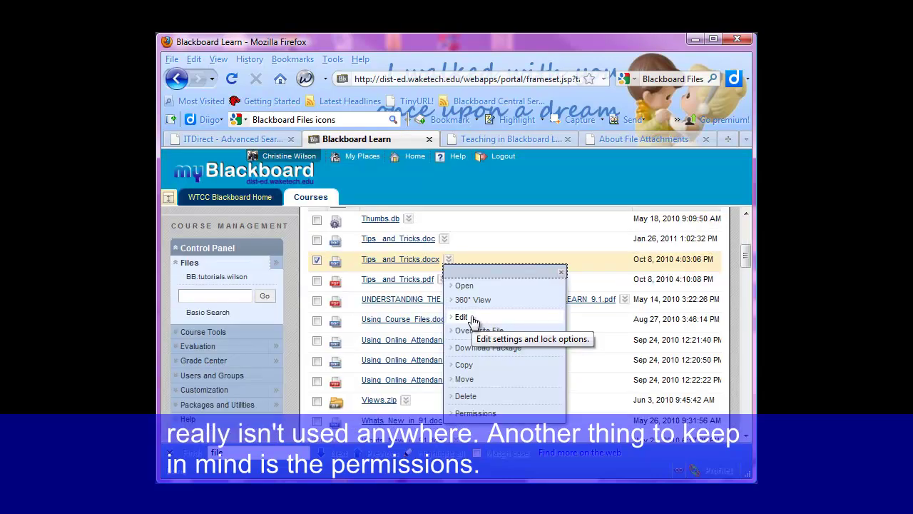
Open the permissions of Tips_ and_Tricks.docx and check the Read permission of the Student user list.
{"action": "left_click", "coordinate": [476, 413]}
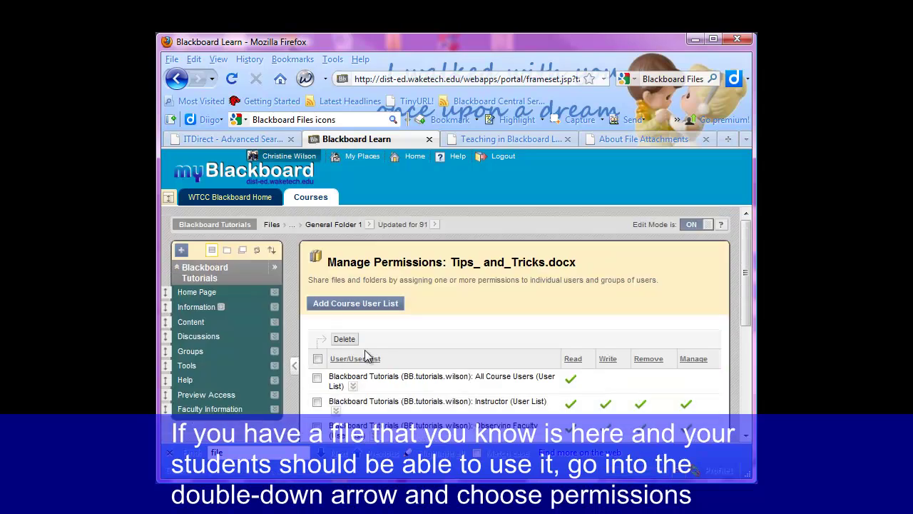
{"action": "scroll", "coordinate": [463, 316], "scroll_direction": "down", "scroll_amount": 2}
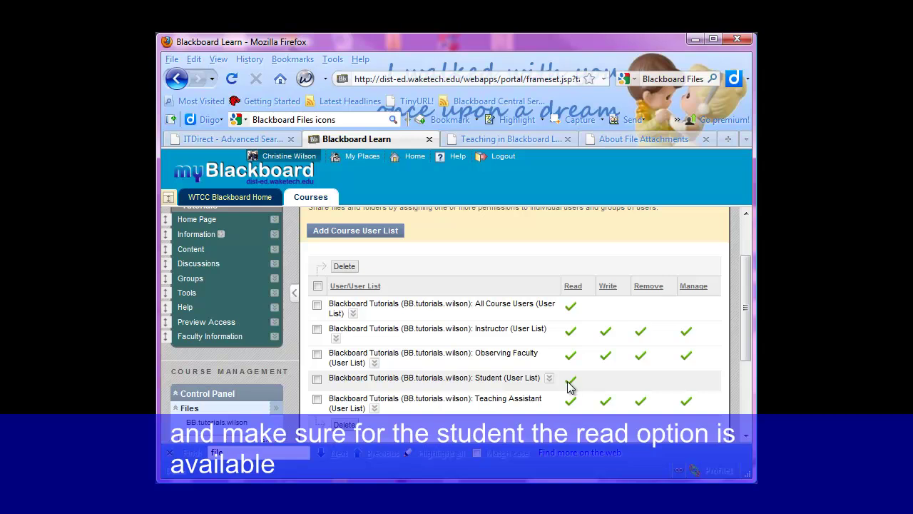
{"action": "scroll", "coordinate": [499, 350], "scroll_direction": "down", "scroll_amount": 1}
{"action": "scroll", "coordinate": [500, 350], "scroll_direction": "up", "scroll_amount": 1}
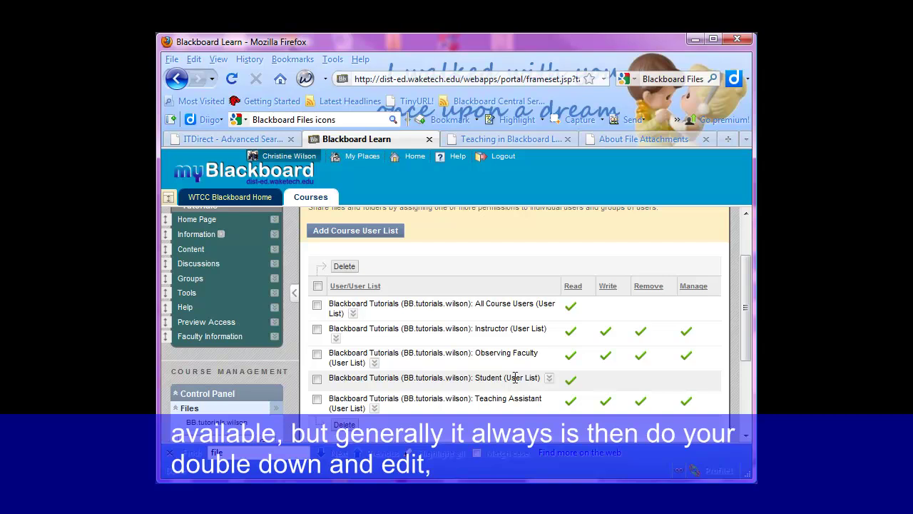
Edit the Student user list's permissions for Tips_ and_Tricks.docx, keeping only Read selected, and submit them.
{"action": "left_click", "coordinate": [549, 380]}
{"action": "left_click", "coordinate": [558, 403]}
{"action": "scroll", "coordinate": [457, 361], "scroll_direction": "down", "scroll_amount": 2}
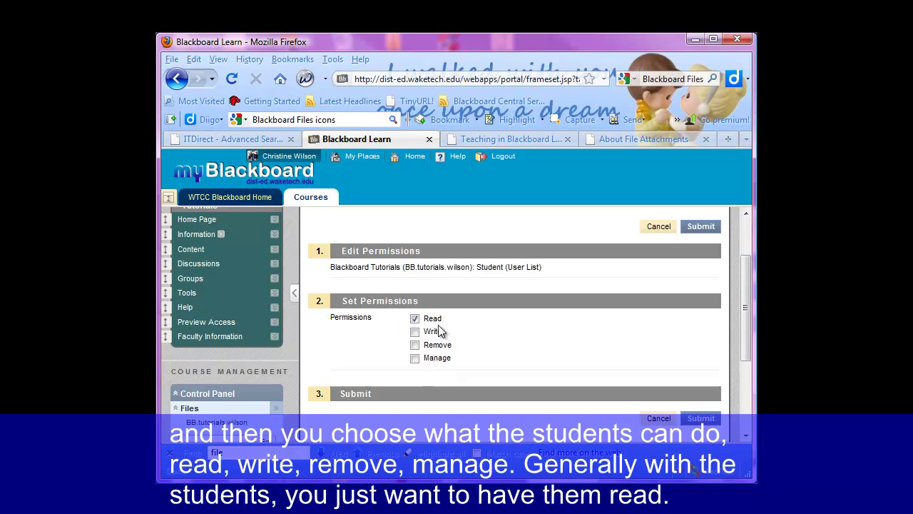
{"action": "left_click", "coordinate": [696, 419]}
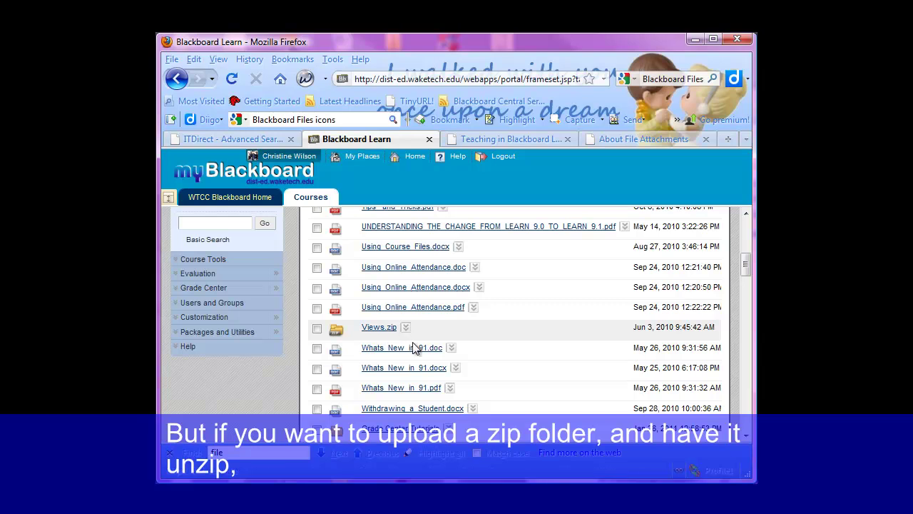
Start a package upload in the "Updated for 91" folder and choose the Views zip file from the computer.
{"action": "scroll", "coordinate": [470, 362], "scroll_direction": "up", "scroll_amount": 4}
{"action": "scroll", "coordinate": [470, 361], "scroll_direction": "up", "scroll_amount": 2}
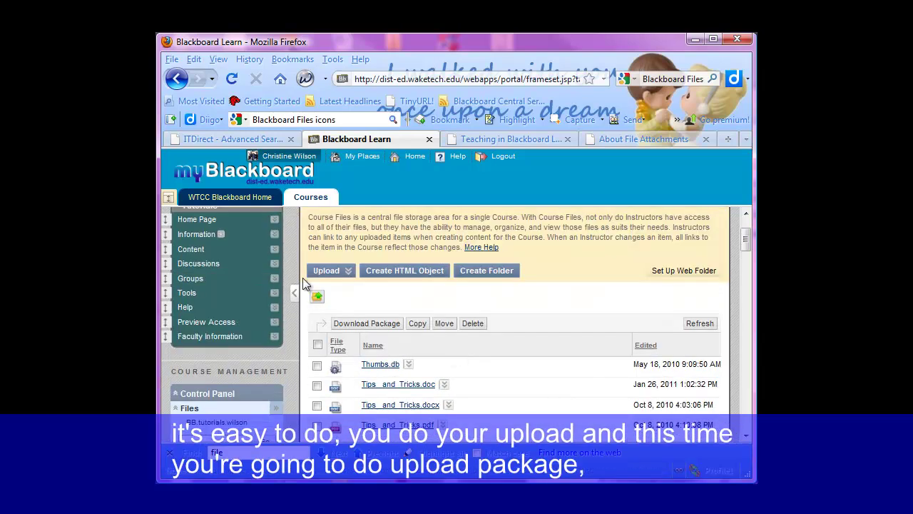
{"action": "left_click", "coordinate": [330, 271]}
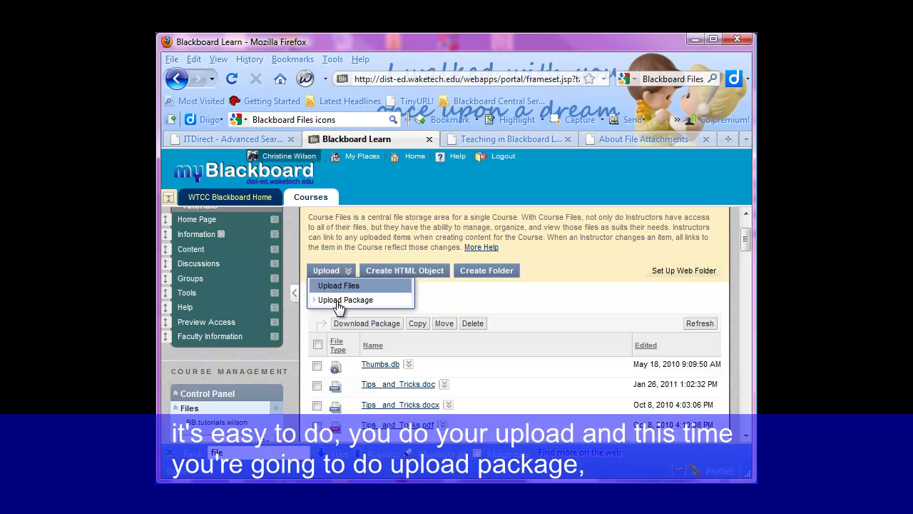
{"action": "left_click", "coordinate": [338, 301]}
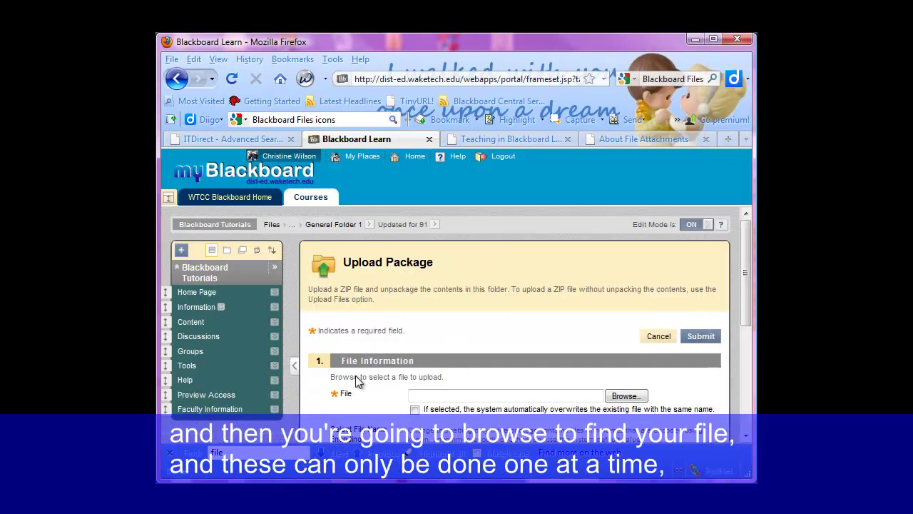
{"action": "left_click", "coordinate": [624, 395]}
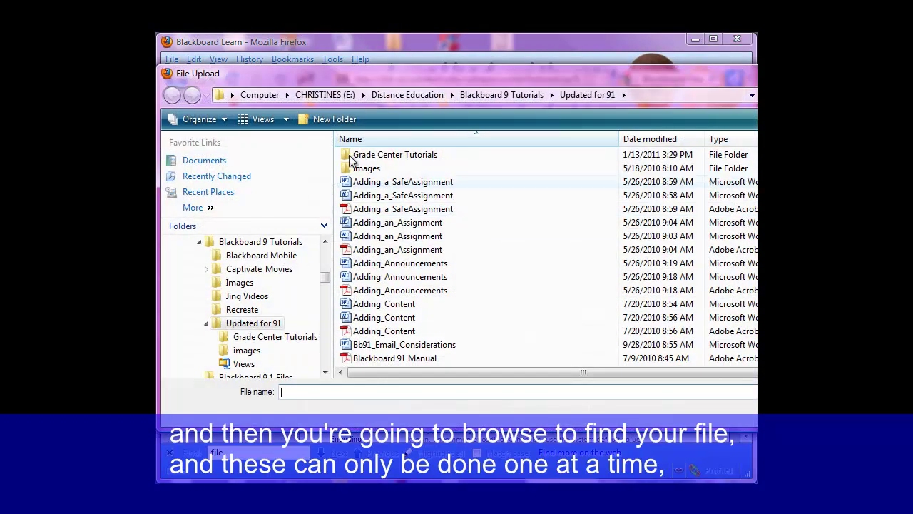
{"action": "left_click", "coordinate": [385, 162]}
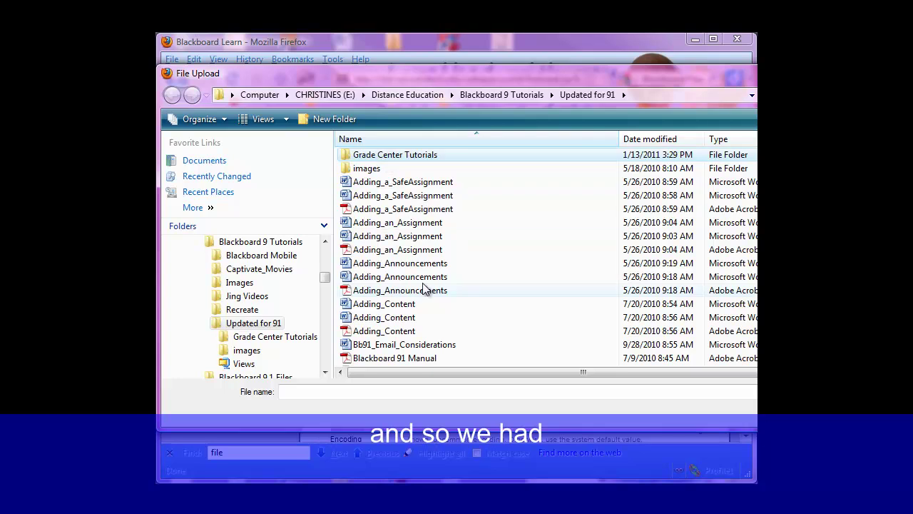
{"action": "scroll", "coordinate": [428, 289], "scroll_direction": "down", "scroll_amount": 12}
{"action": "scroll", "coordinate": [428, 282], "scroll_direction": "down", "scroll_amount": 5}
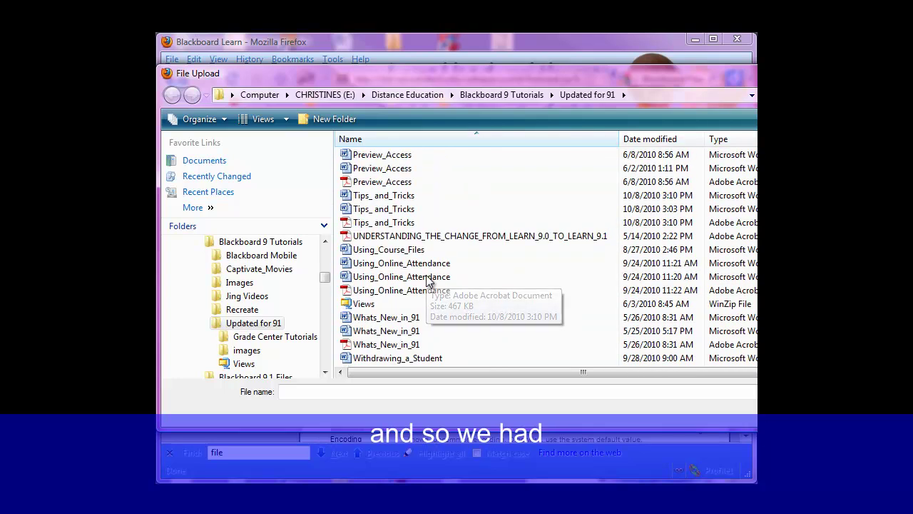
{"action": "left_click", "coordinate": [364, 305]}
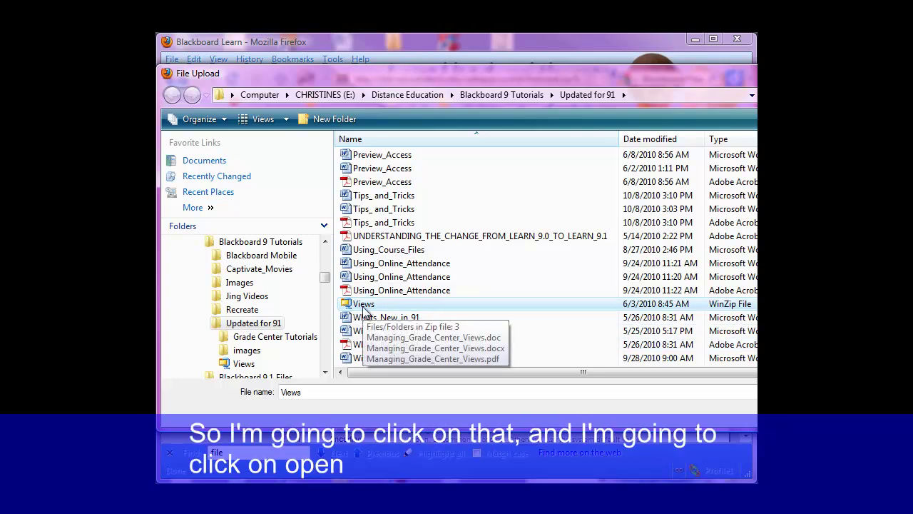
{"action": "left_click", "coordinate": [560, 424]}
Try to submit the Views package with overwriting of same-named files left off, and cancel the upload form.
{"action": "scroll", "coordinate": [429, 391], "scroll_direction": "down", "scroll_amount": 5}
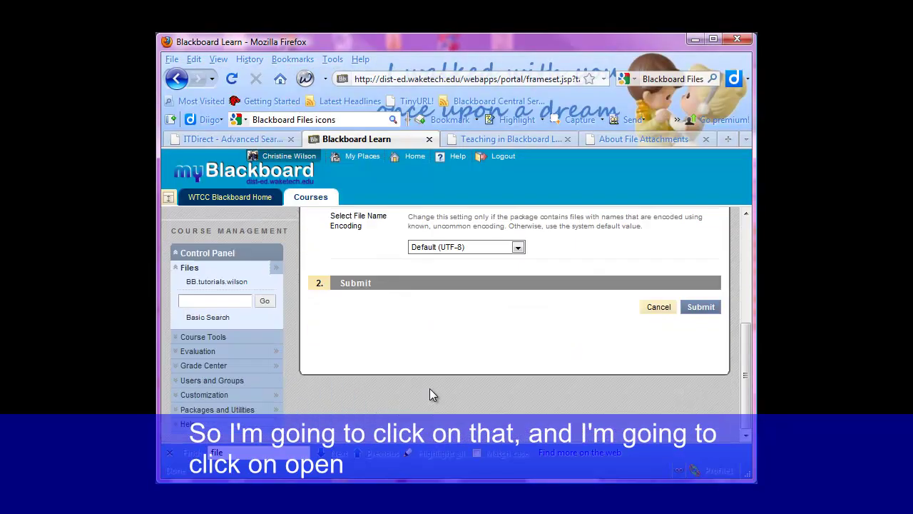
{"action": "scroll", "coordinate": [399, 343], "scroll_direction": "up", "scroll_amount": 2}
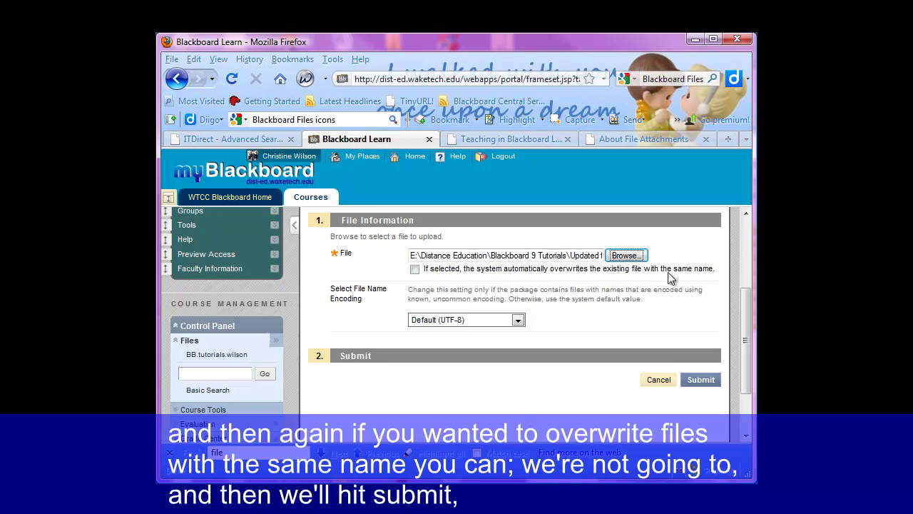
{"action": "left_click", "coordinate": [702, 380]}
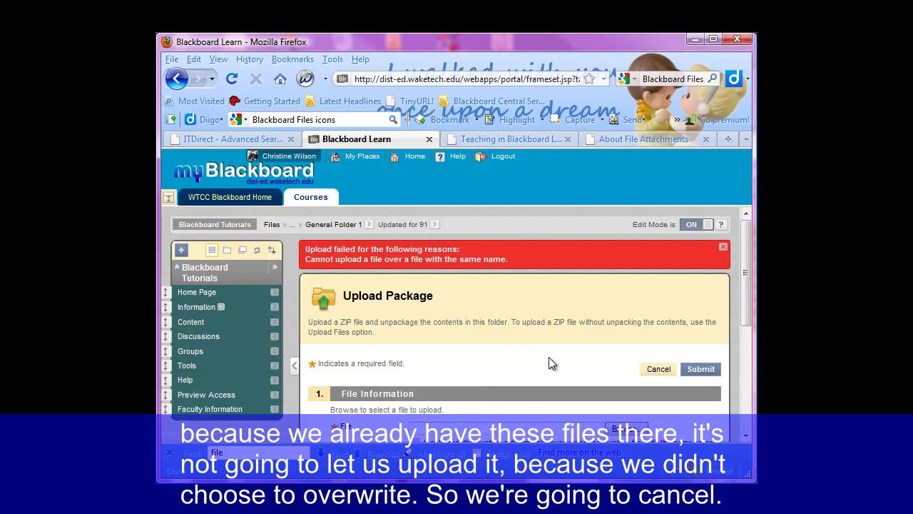
{"action": "scroll", "coordinate": [549, 358], "scroll_direction": "down", "scroll_amount": 2}
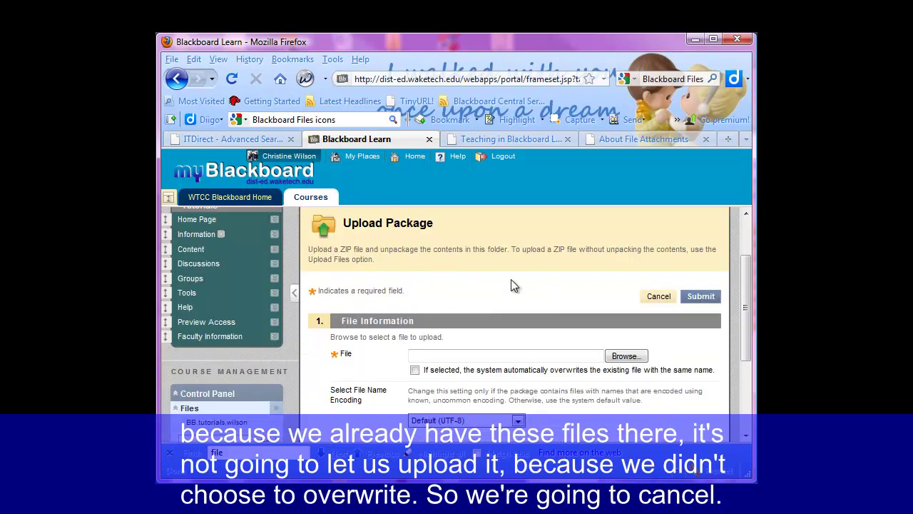
{"action": "scroll", "coordinate": [328, 282], "scroll_direction": "up", "scroll_amount": 2}
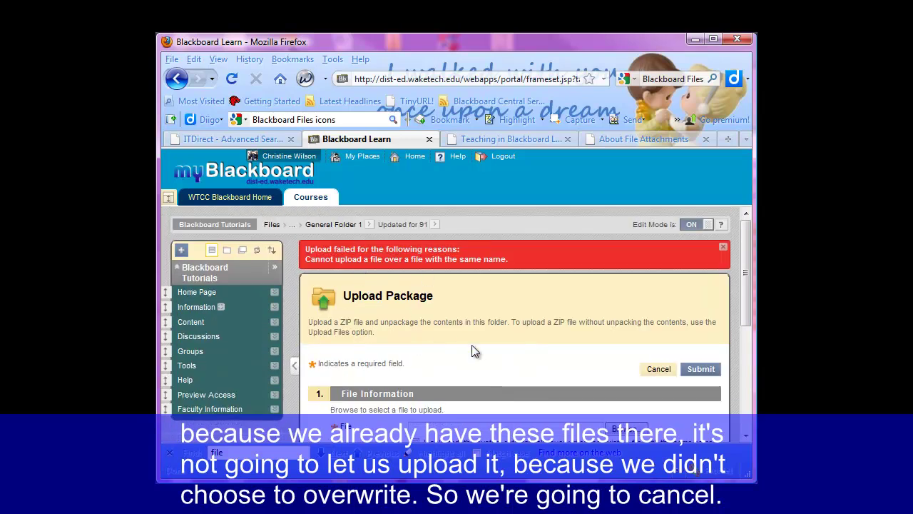
{"action": "left_click", "coordinate": [658, 369]}
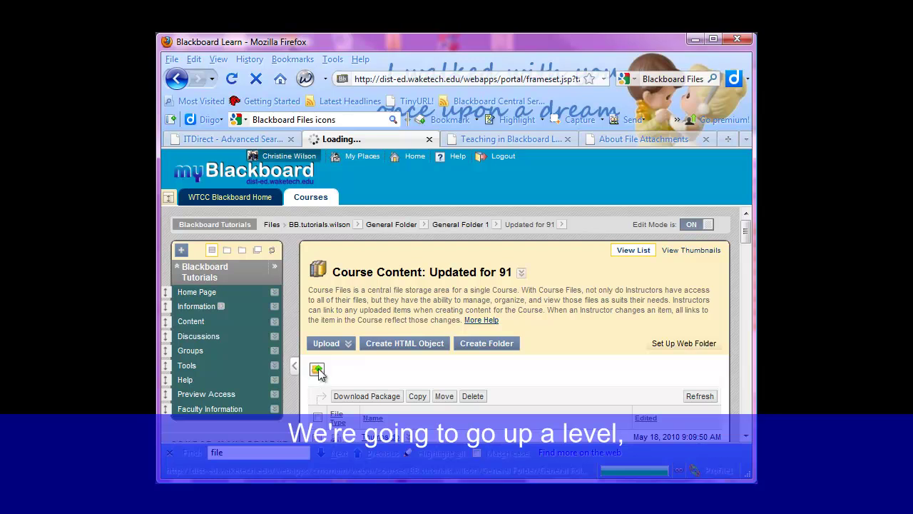
Go up one level to General Folder 1 and start a package upload there.
{"action": "scroll", "coordinate": [549, 342], "scroll_direction": "down", "scroll_amount": 5}
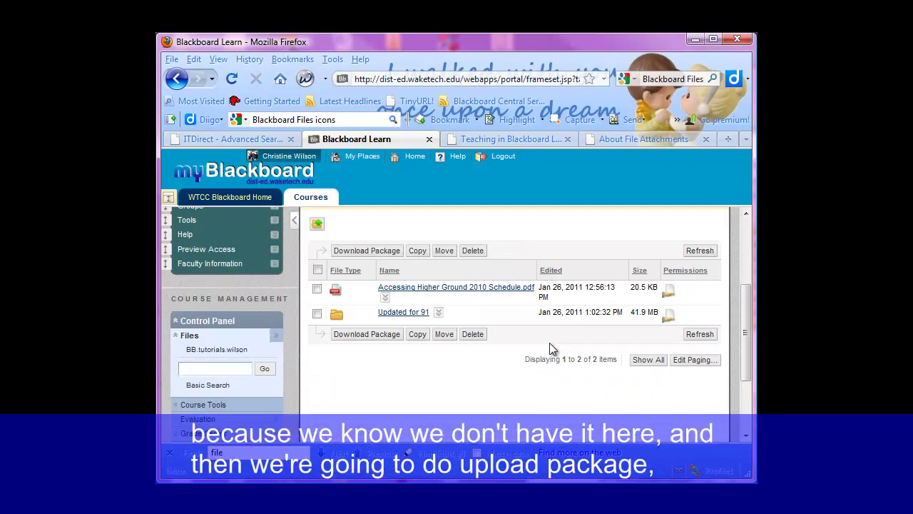
{"action": "scroll", "coordinate": [414, 325], "scroll_direction": "up", "scroll_amount": 2}
{"action": "scroll", "coordinate": [318, 268], "scroll_direction": "up", "scroll_amount": 2}
{"action": "left_click", "coordinate": [326, 270]}
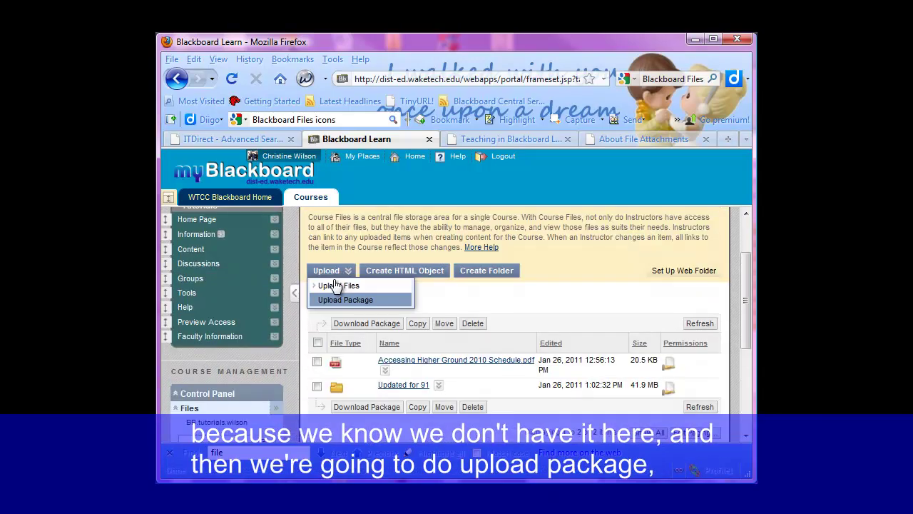
{"action": "left_click", "coordinate": [333, 300]}
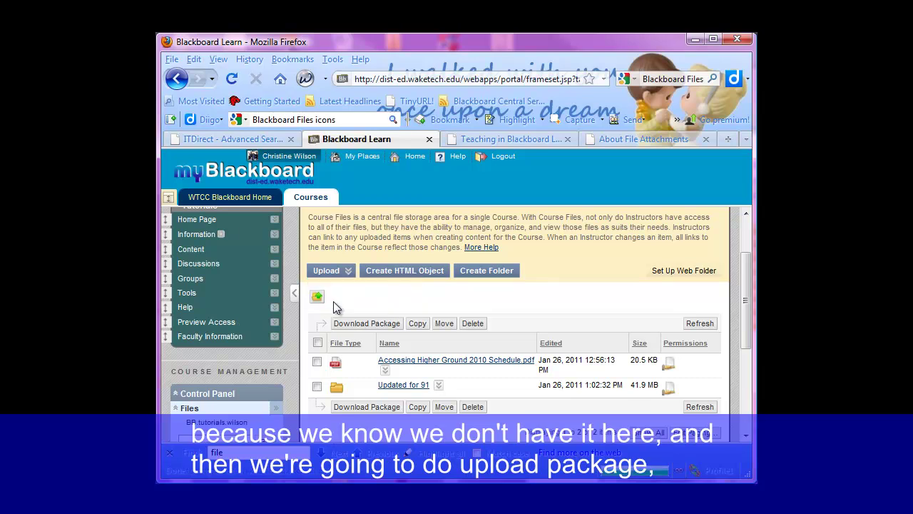
Choose the Views zip file from the computer's "Updated for 91" folder as the package for General Folder 1.
{"action": "left_click", "coordinate": [623, 395]}
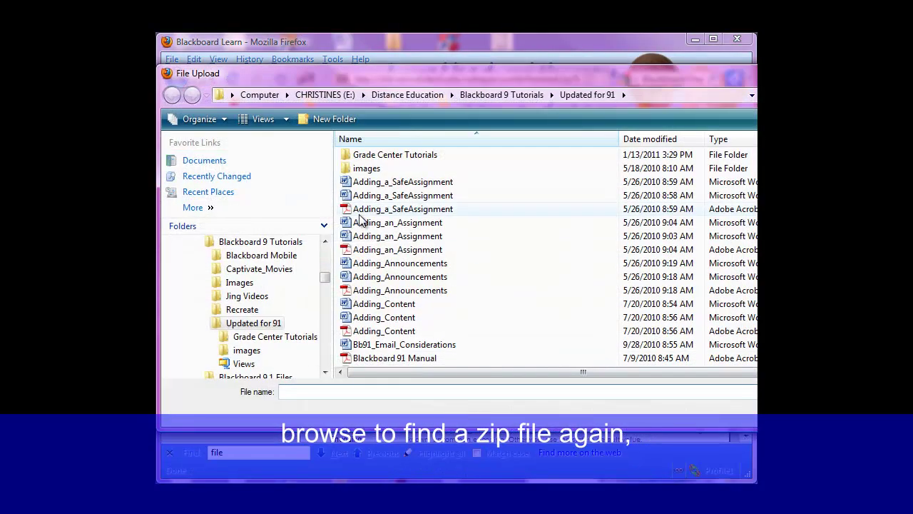
{"action": "left_click", "coordinate": [508, 321]}
{"action": "scroll", "coordinate": [510, 324], "scroll_direction": "down", "scroll_amount": 12}
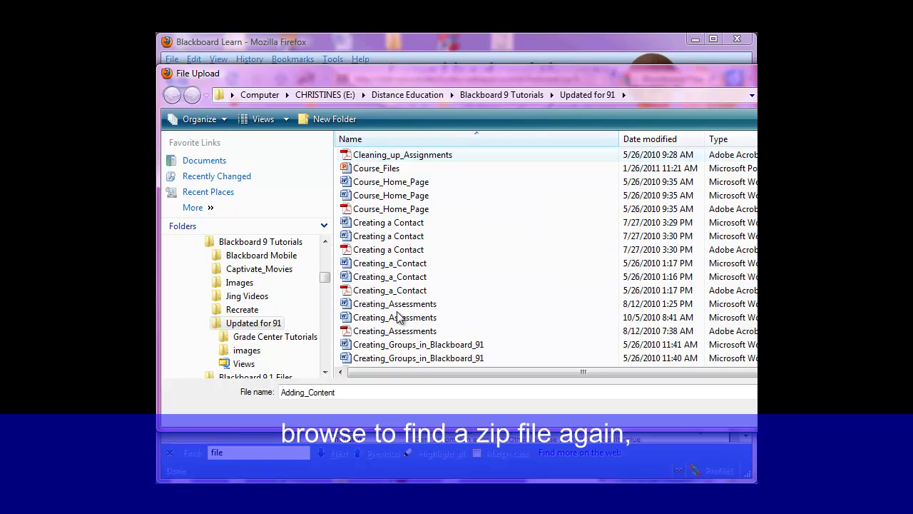
{"action": "scroll", "coordinate": [398, 317], "scroll_direction": "down", "scroll_amount": 10}
{"action": "left_click", "coordinate": [364, 317]}
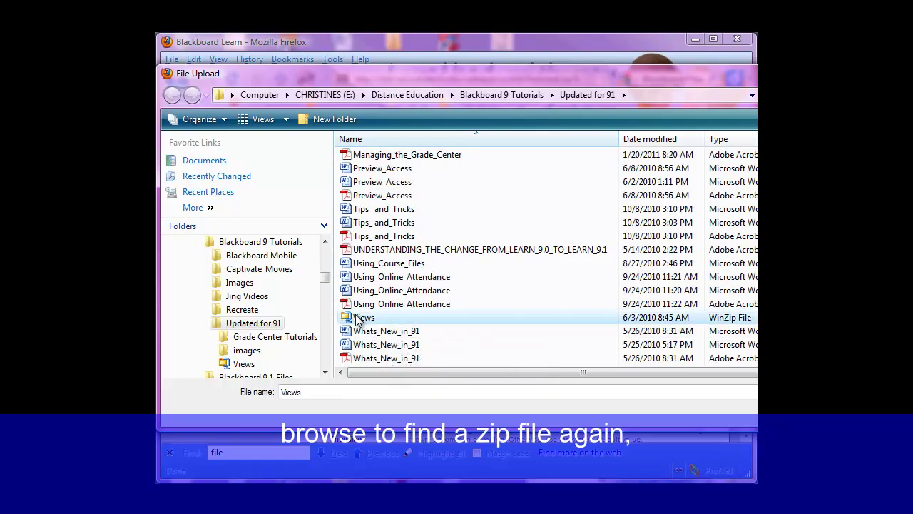
{"action": "key", "text": "Return"}
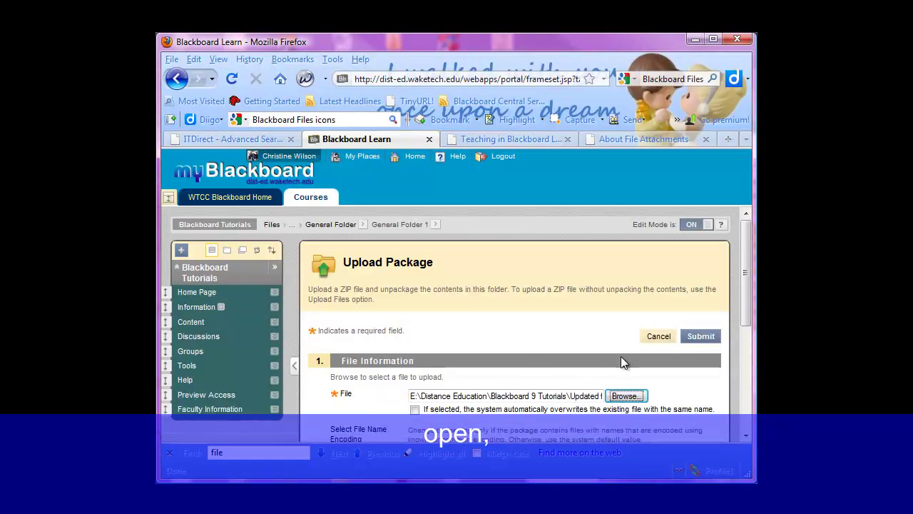
Submit the Views package with Default (UTF-8) encoding and overwriting off, and check the unpacked files in General Folder 1.
{"action": "scroll", "coordinate": [468, 343], "scroll_direction": "down", "scroll_amount": 4}
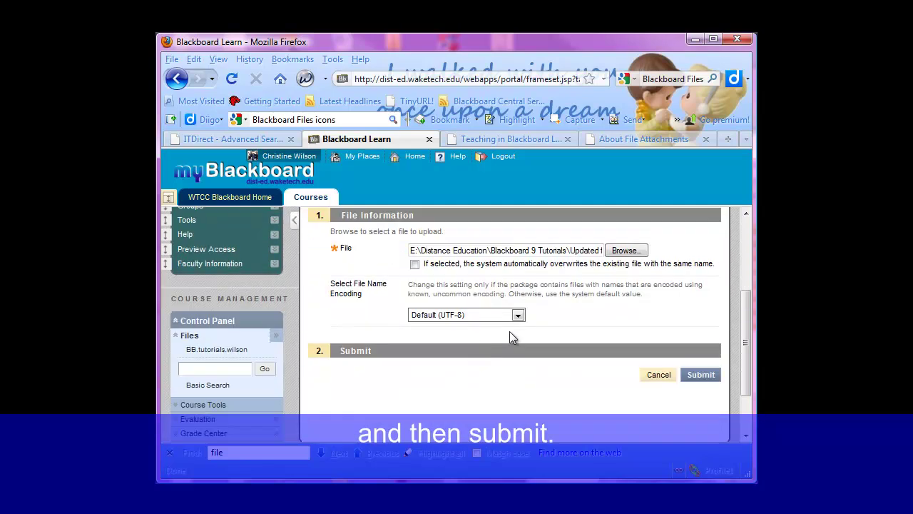
{"action": "left_click", "coordinate": [701, 375]}
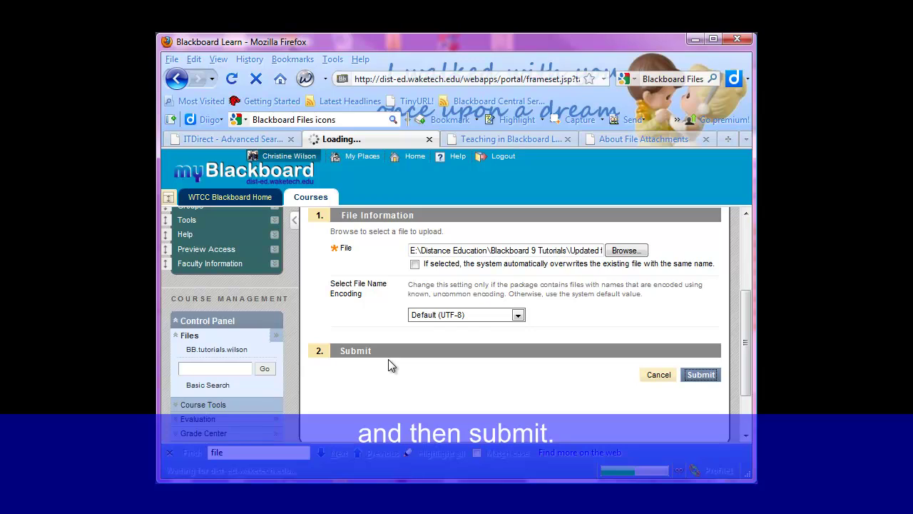
{"action": "scroll", "coordinate": [401, 360], "scroll_direction": "down", "scroll_amount": 4}
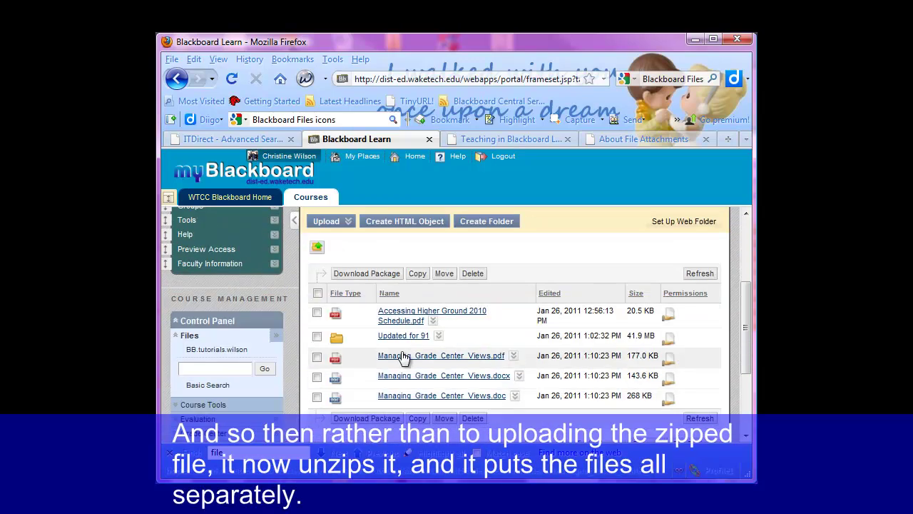
{"action": "scroll", "coordinate": [388, 347], "scroll_direction": "down", "scroll_amount": 5}
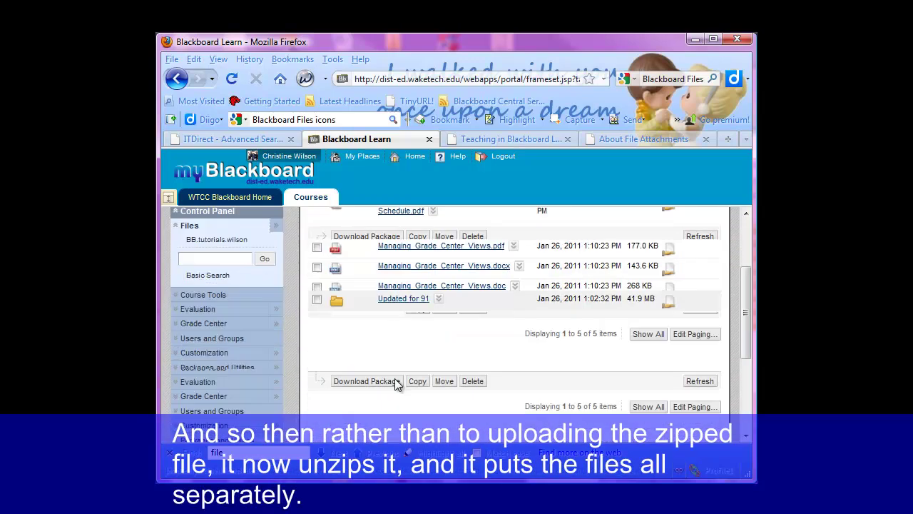